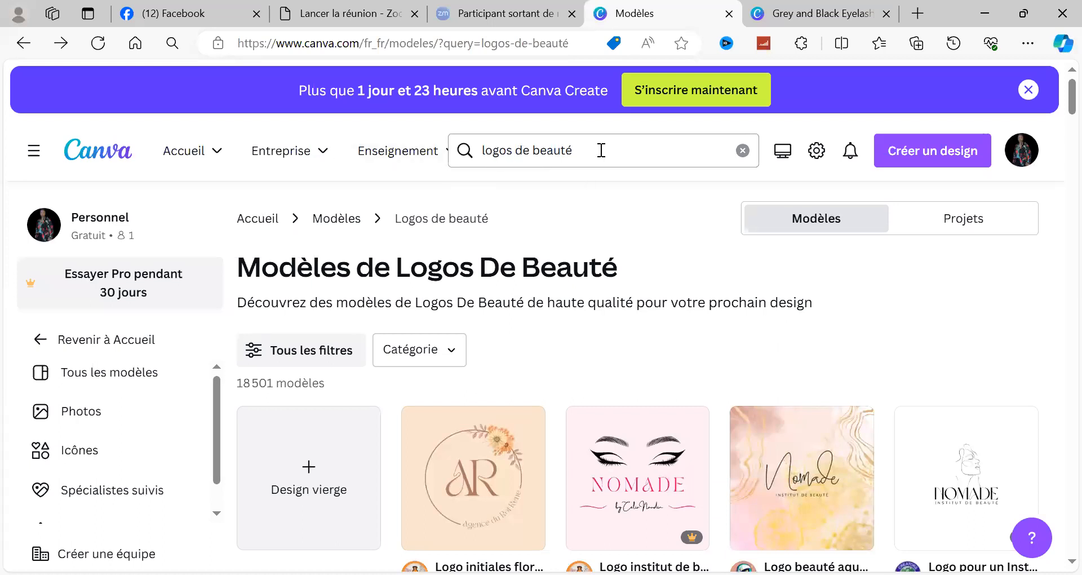
# Step: Clear the "logos de beauté" template search and open the full template collection
pyautogui.click(600, 151)
pyautogui.press('BackSpace')
pyautogui.press('BackSpace')
pyautogui.press('BackSpace')
pyautogui.press('BackSpace')
pyautogui.press('BackSpace')
pyautogui.press('BackSpace')
pyautogui.press('BackSpace')
pyautogui.press('BackSpace')
pyautogui.press('BackSpace')
pyautogui.press('BackSpace')
pyautogui.press('BackSpace')
pyautogui.press('BackSpace')
pyautogui.press('BackSpace')
pyautogui.press('BackSpace')
pyautogui.press('BackSpace')
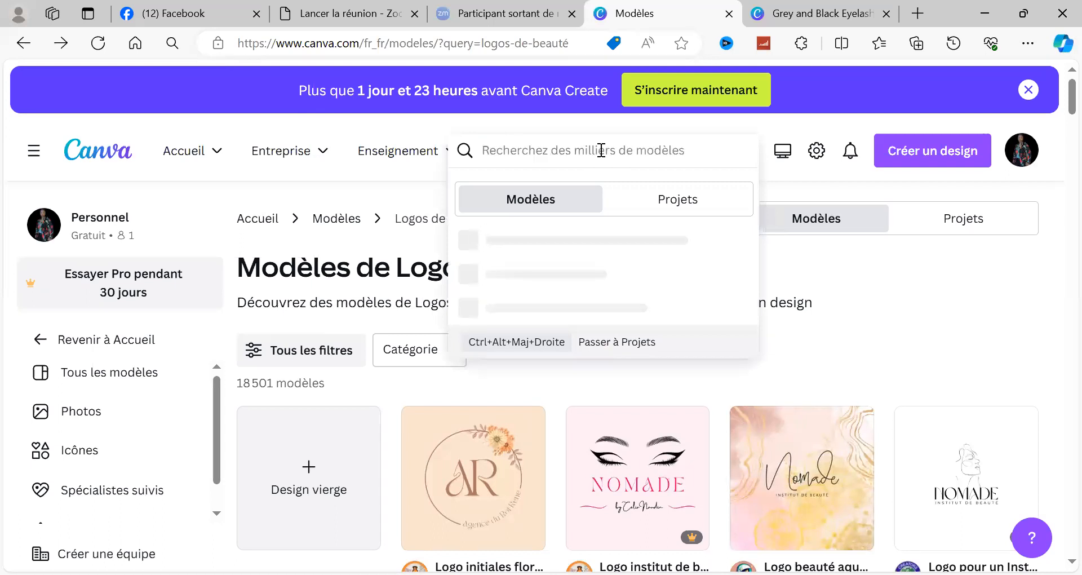
pyautogui.click(176, 196)
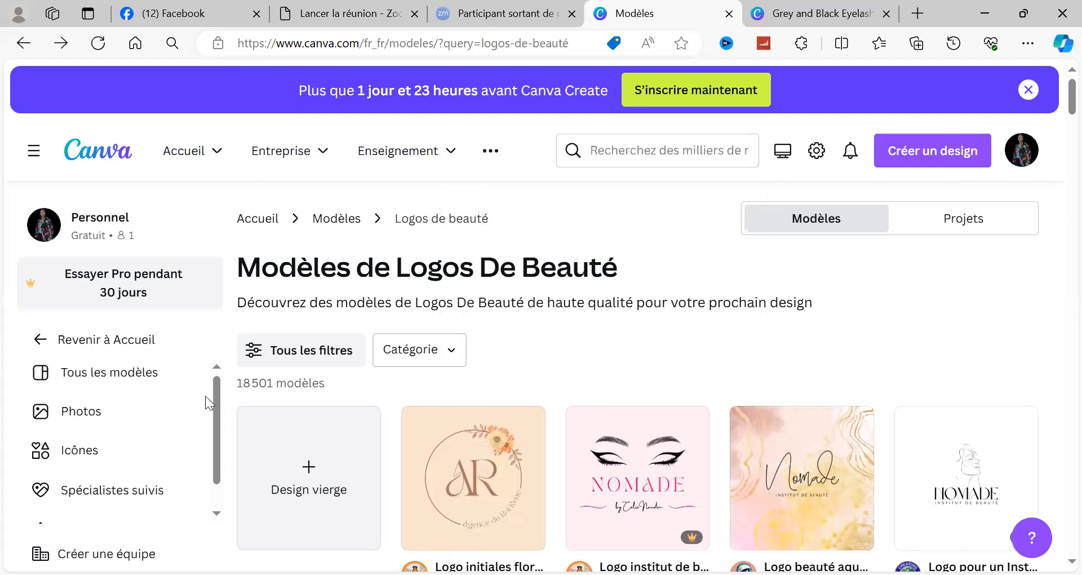
pyautogui.click(99, 382)
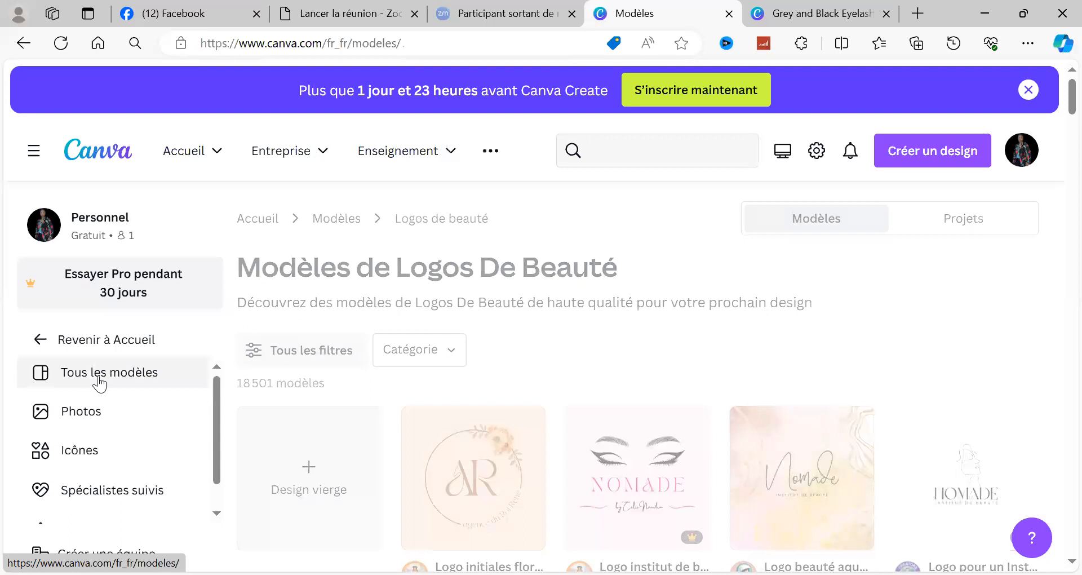
# Step: Search the templates for "logos de beauté" and open the preview of the White And Black Modern Beauty Logo
pyautogui.click(602, 149)
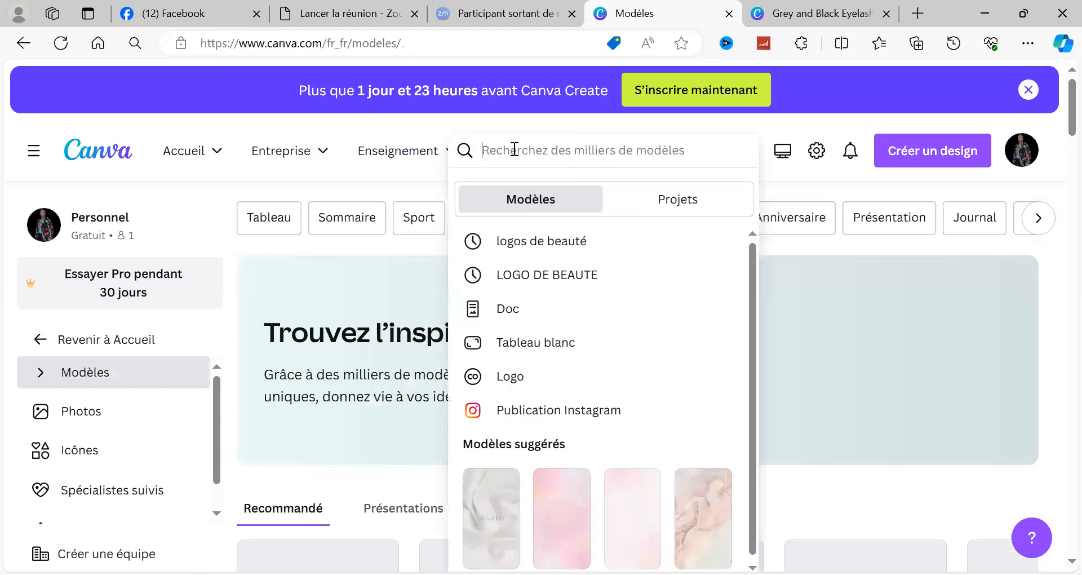
pyautogui.click(530, 247)
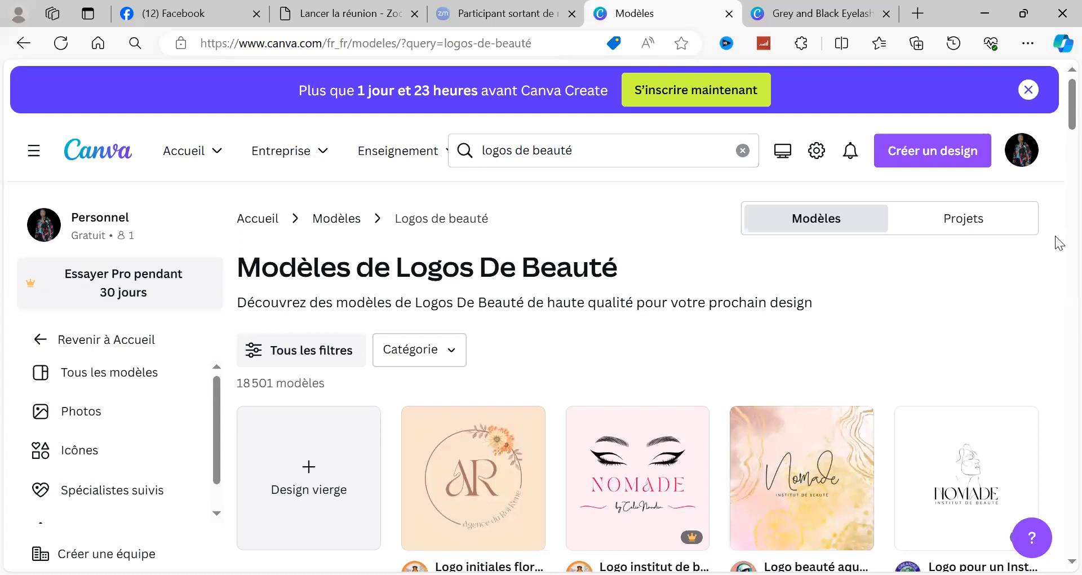
pyautogui.scroll(-6, 1059, 240)
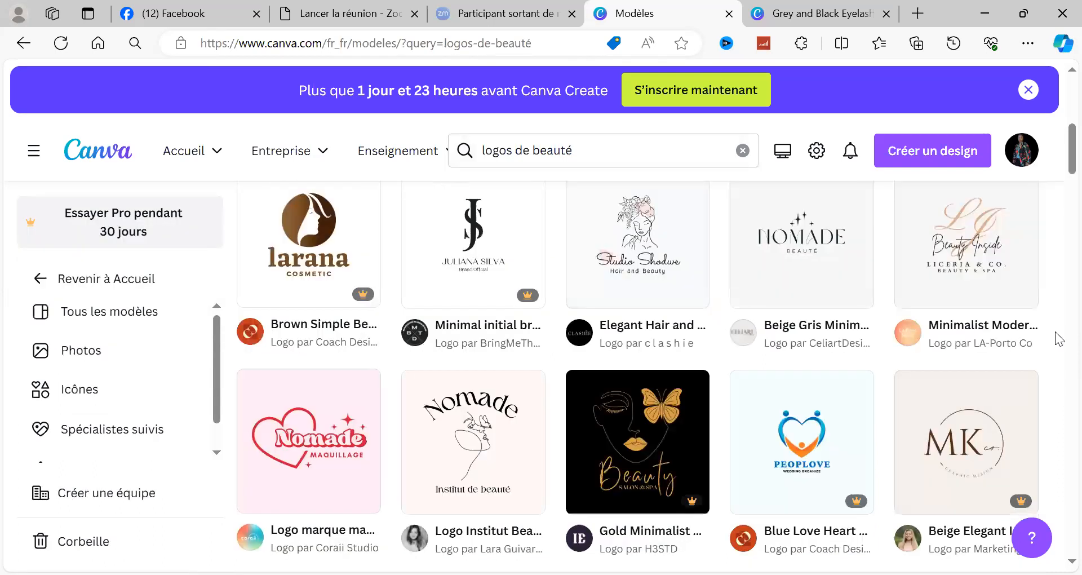
pyautogui.scroll(-5, 1059, 338)
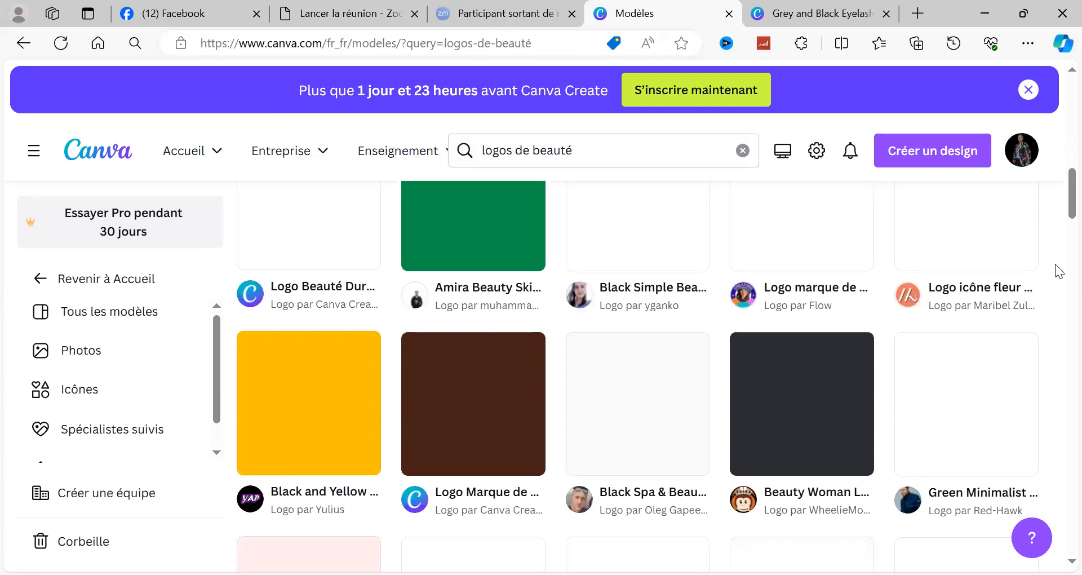
pyautogui.scroll(-7, 1059, 273)
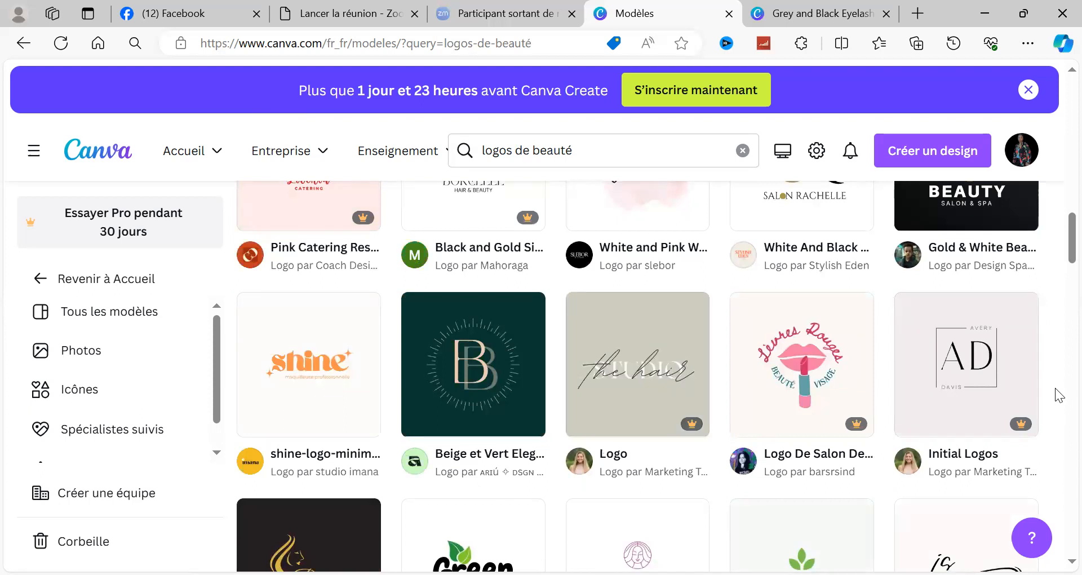
pyautogui.scroll(-7, 1053, 304)
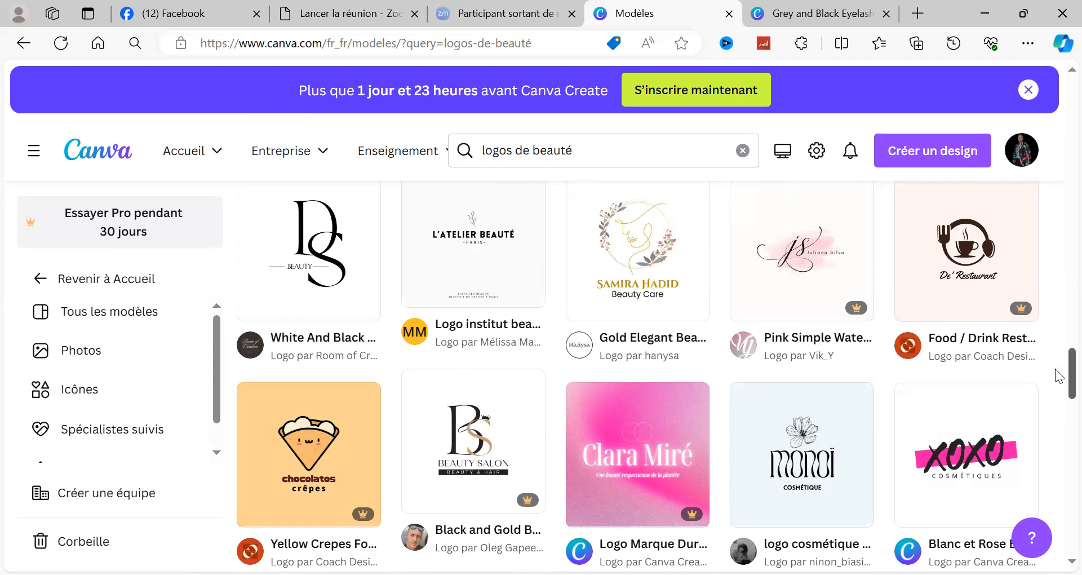
pyautogui.moveTo(1056, 369); pyautogui.dragTo(1055, 357)
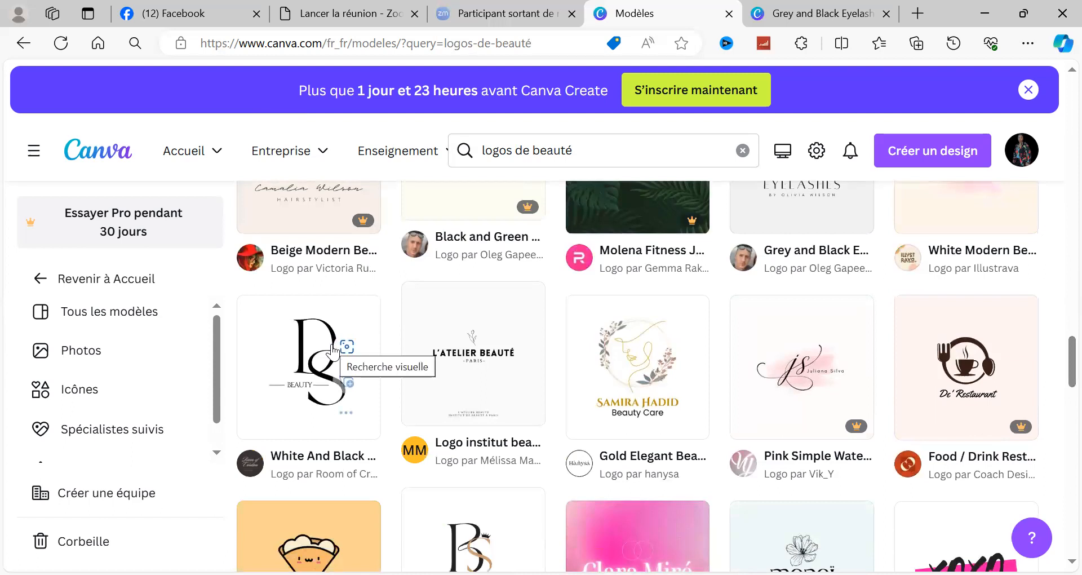
pyautogui.click(291, 356)
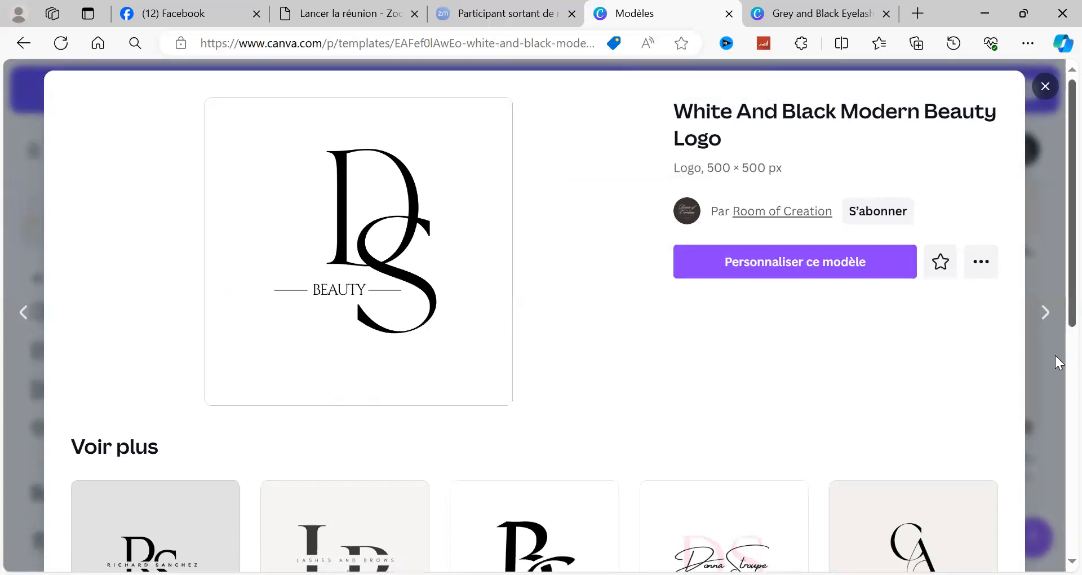
# Step: Examine the similar logo templates suggested with the White And Black Modern Beauty Logo, then close its preview
pyautogui.scroll(-3, 1055, 355)
pyautogui.scroll(-1, 1055, 372)
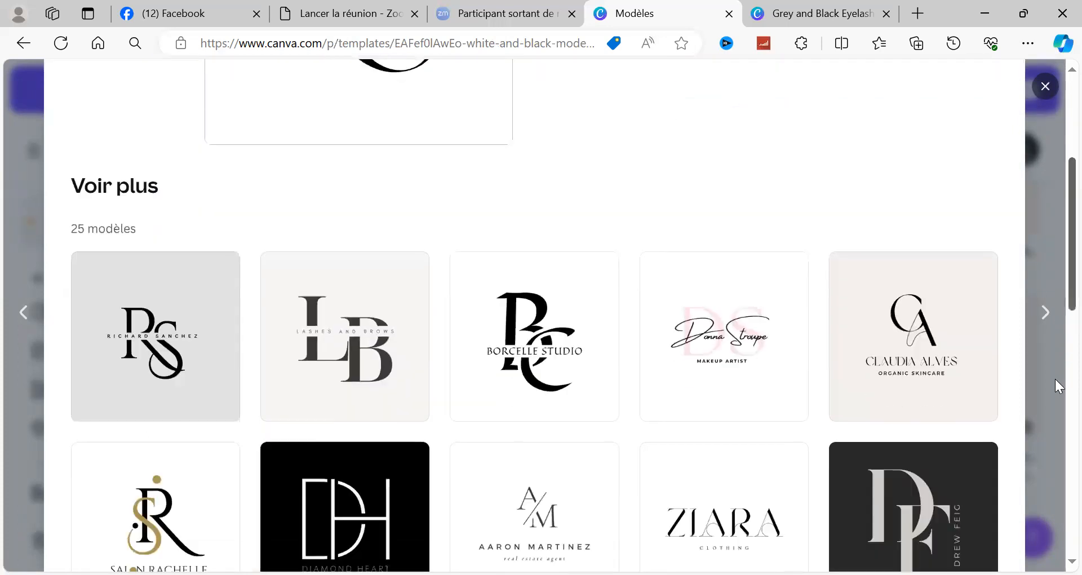
pyautogui.scroll(-1, 1055, 388)
pyautogui.scroll(-2, 1055, 410)
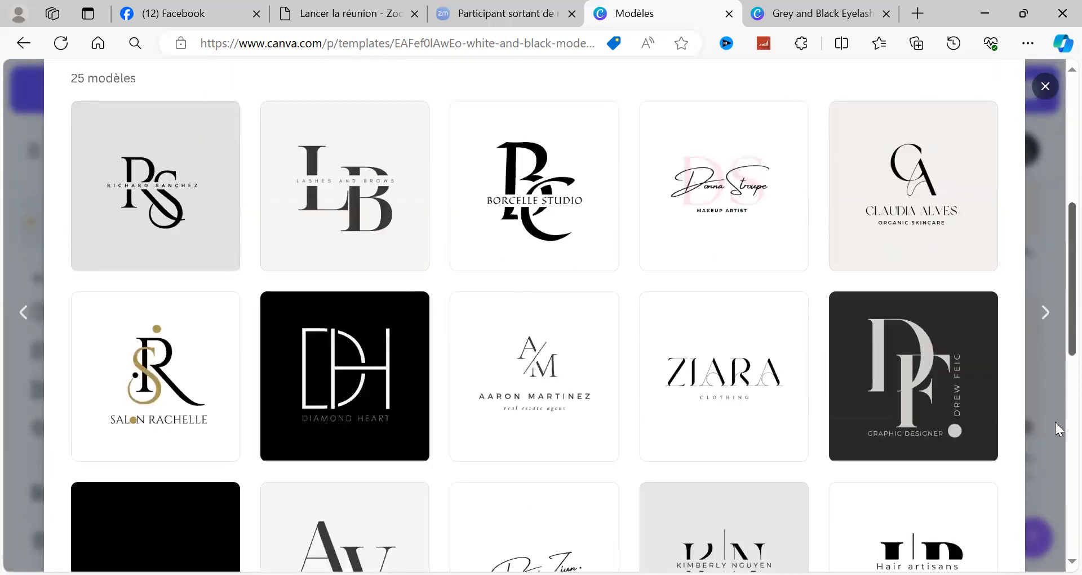
pyautogui.scroll(-1, 1054, 433)
pyautogui.scroll(-1, 1054, 448)
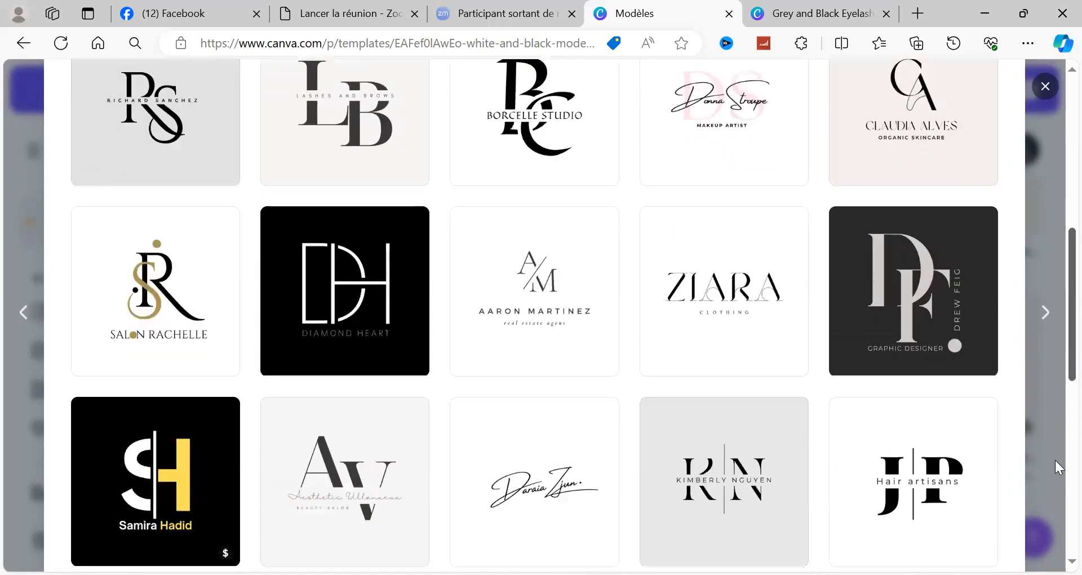
pyautogui.scroll(-1, 1054, 465)
pyautogui.scroll(-2, 1056, 494)
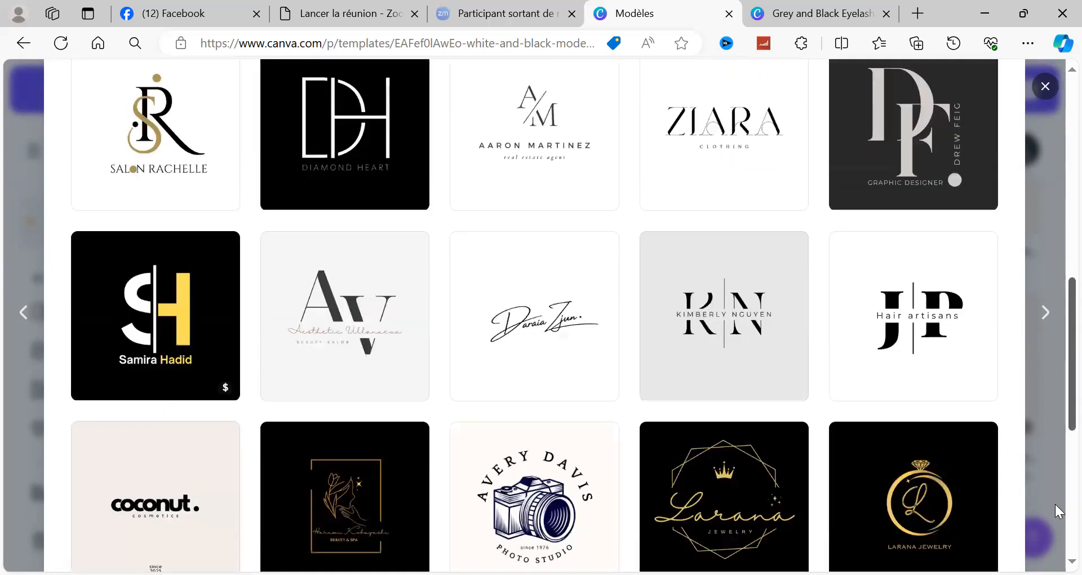
pyautogui.scroll(-1, 1054, 503)
pyautogui.scroll(-1, 225, 329)
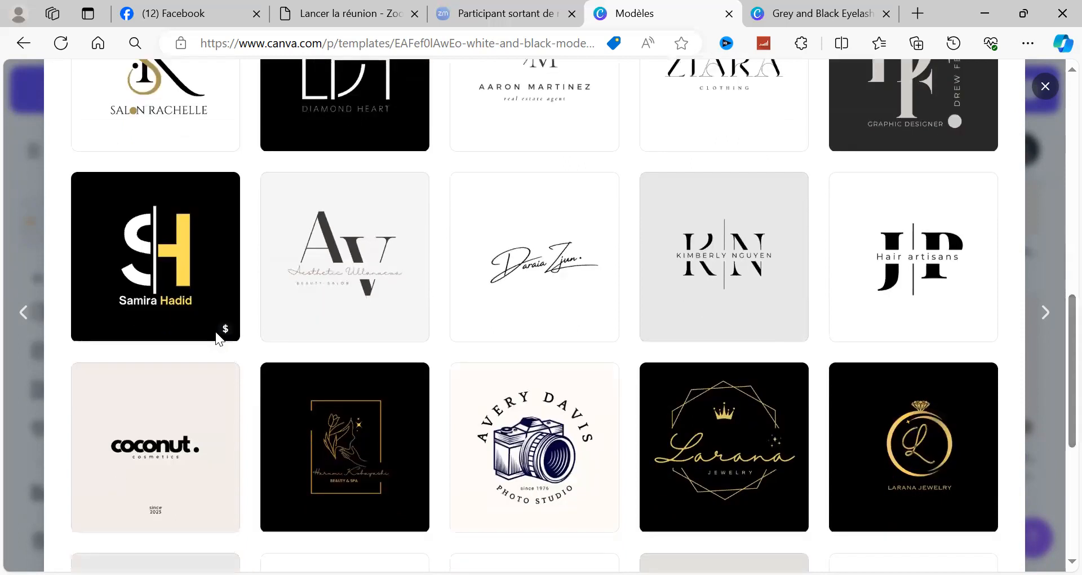
pyautogui.moveTo(216, 332)
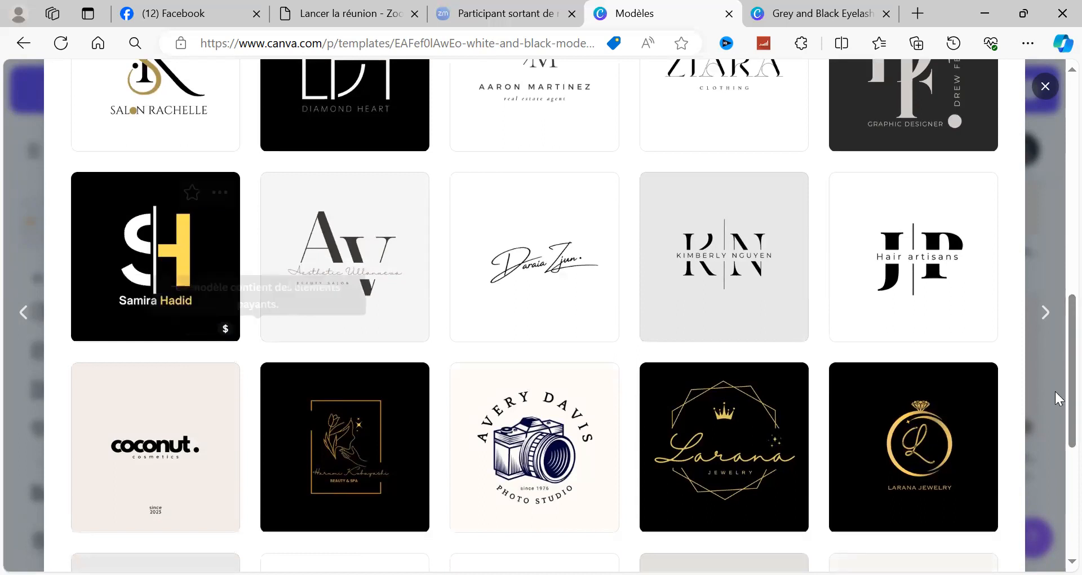
pyautogui.scroll(-4, 1055, 482)
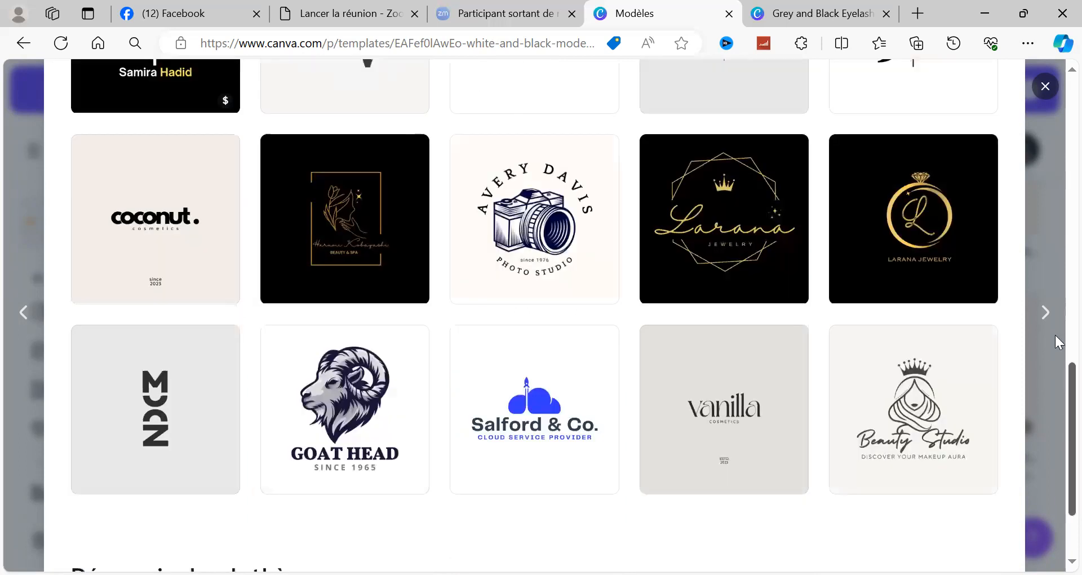
pyautogui.scroll(3, 1054, 188)
pyautogui.scroll(10, 1055, 147)
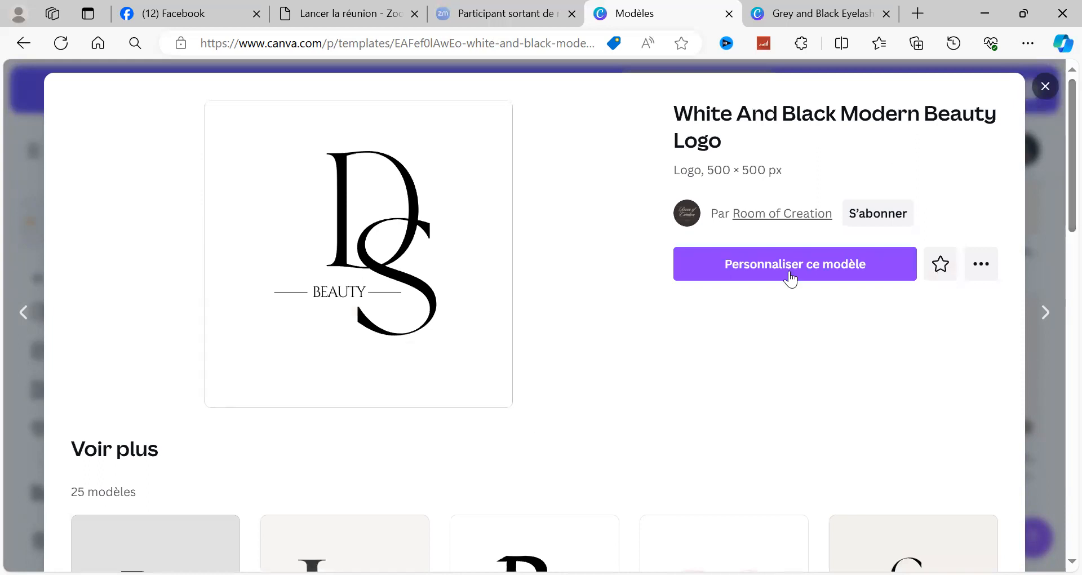
pyautogui.click(1042, 89)
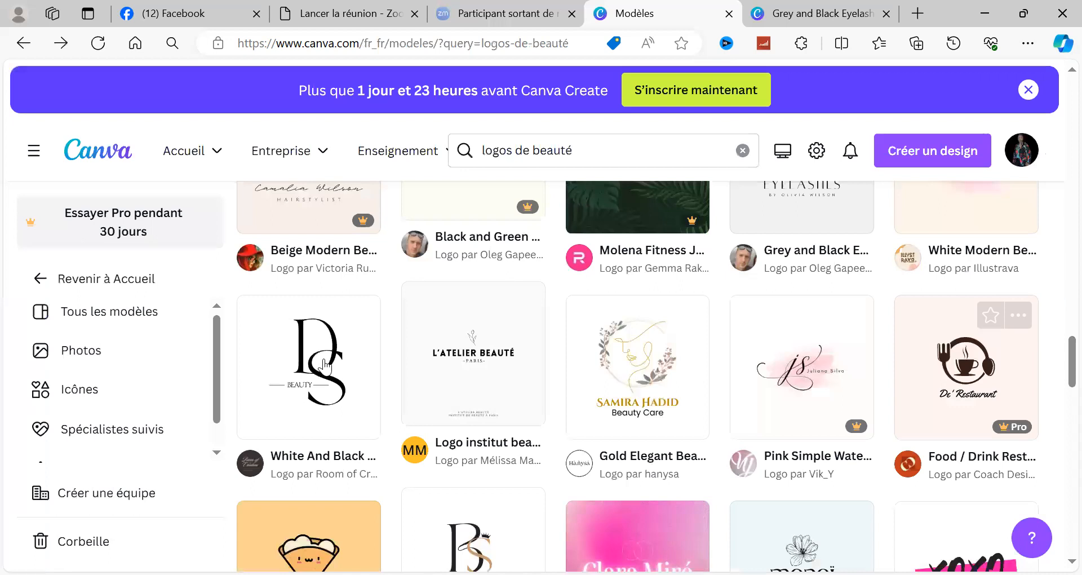
pyautogui.click(324, 365)
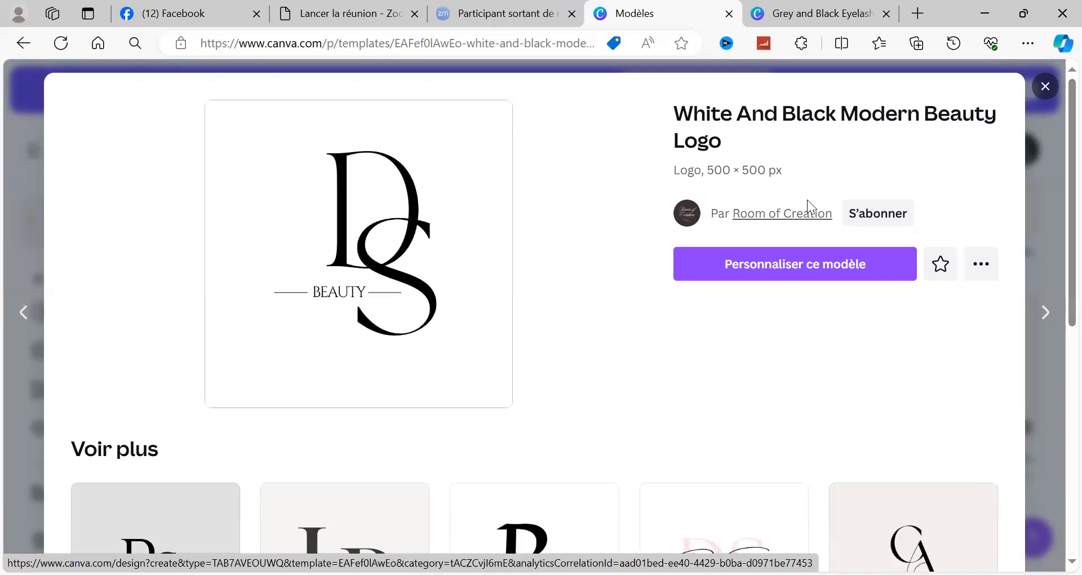
pyautogui.click(1047, 93)
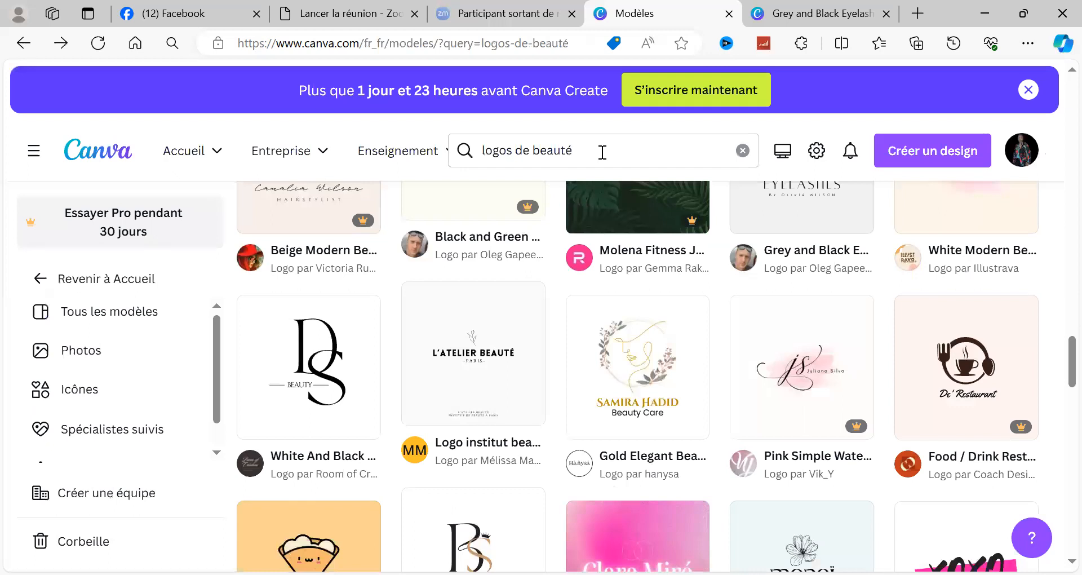
# Step: Return to the home page, look through the recent designs and search the projects for "logos de beauté"
pyautogui.click(583, 150)
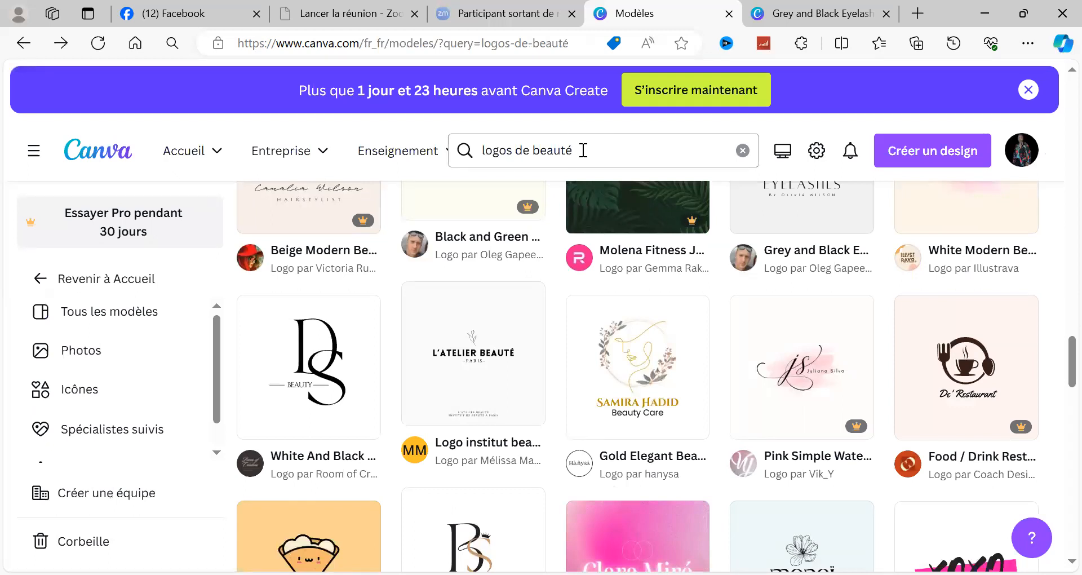
pyautogui.click(107, 280)
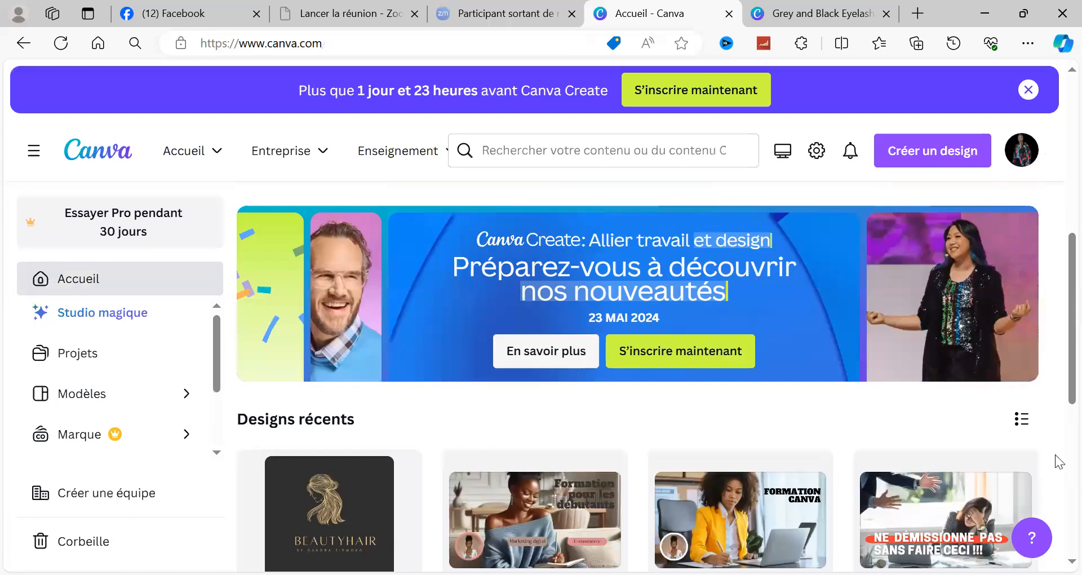
pyautogui.scroll(-8, 1059, 462)
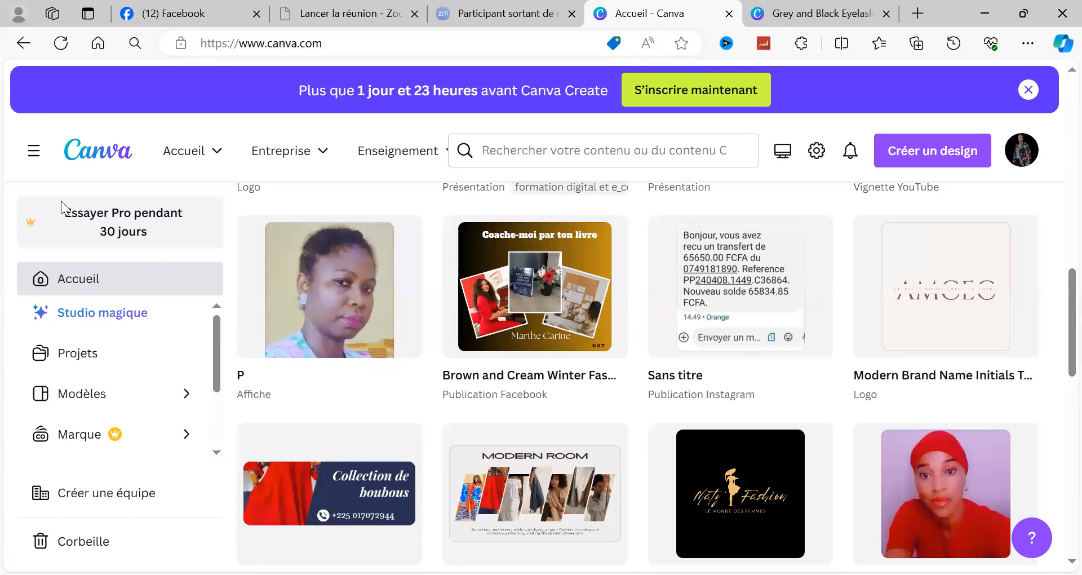
pyautogui.scroll(2, 62, 204)
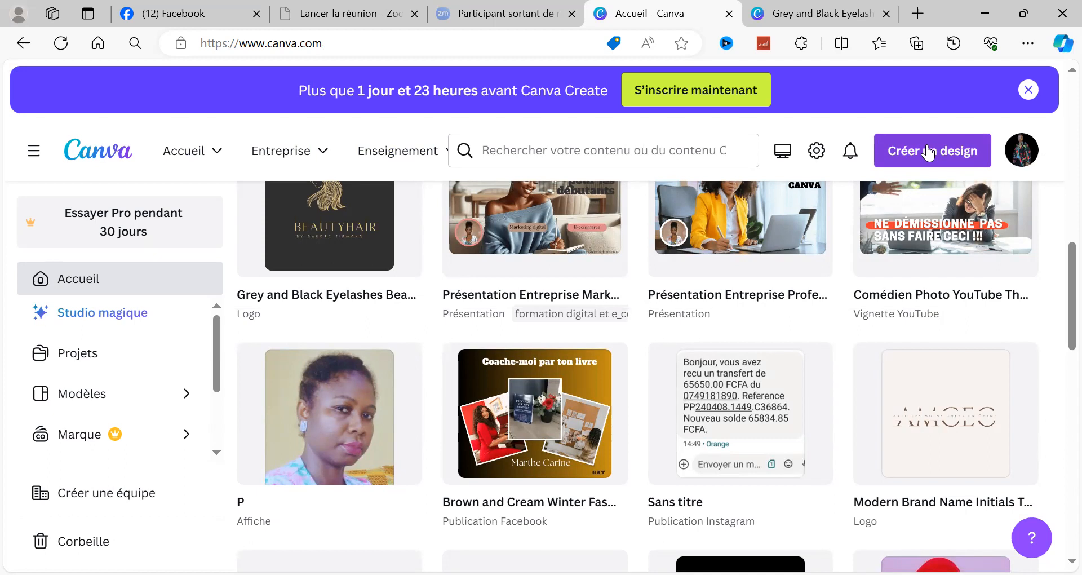
pyautogui.click(494, 150)
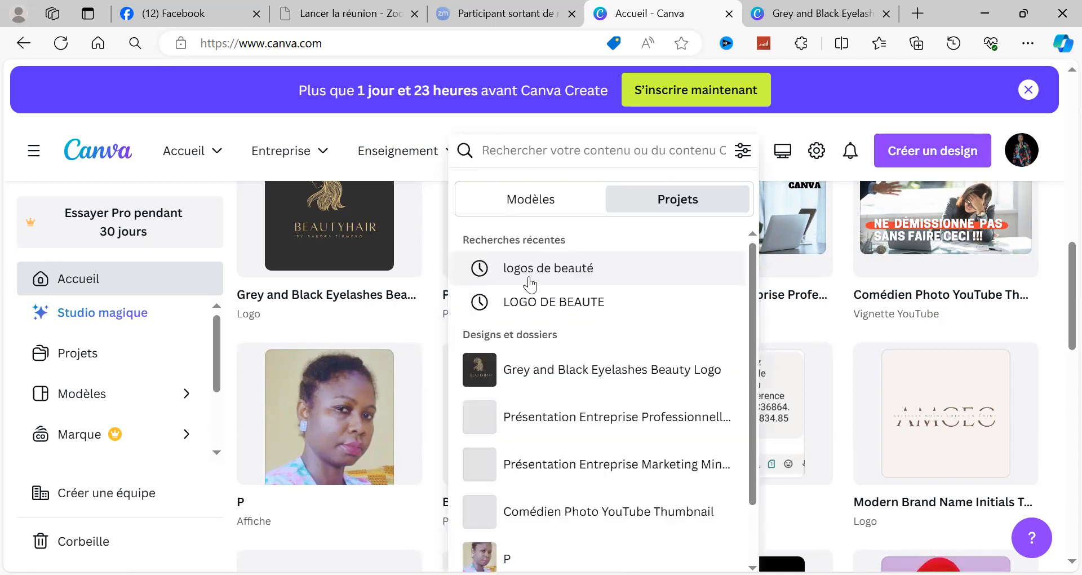
pyautogui.click(529, 273)
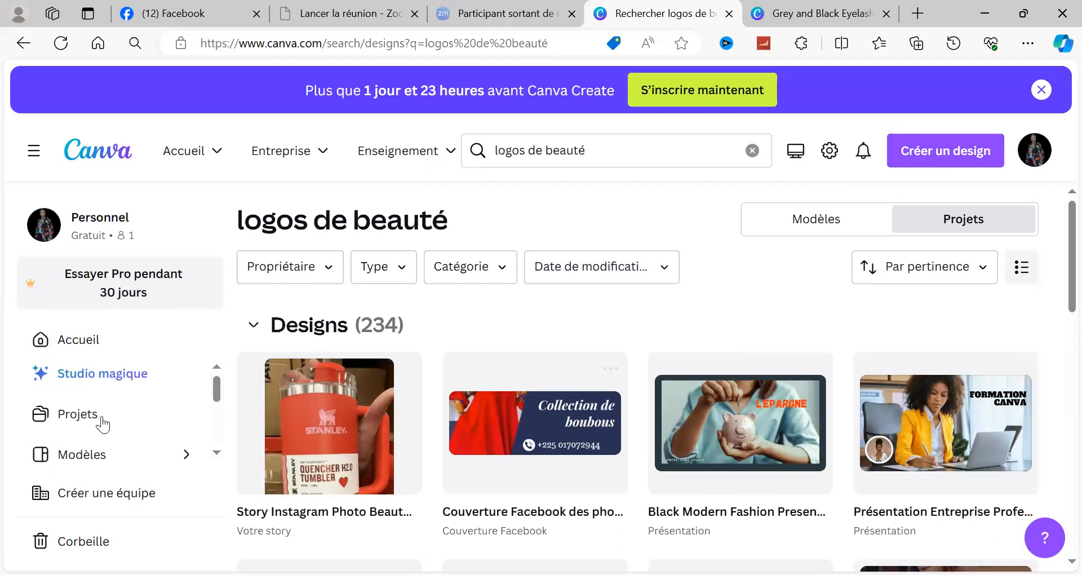
# Step: Open the template library and search it for "logos de beauté"
pyautogui.click(79, 460)
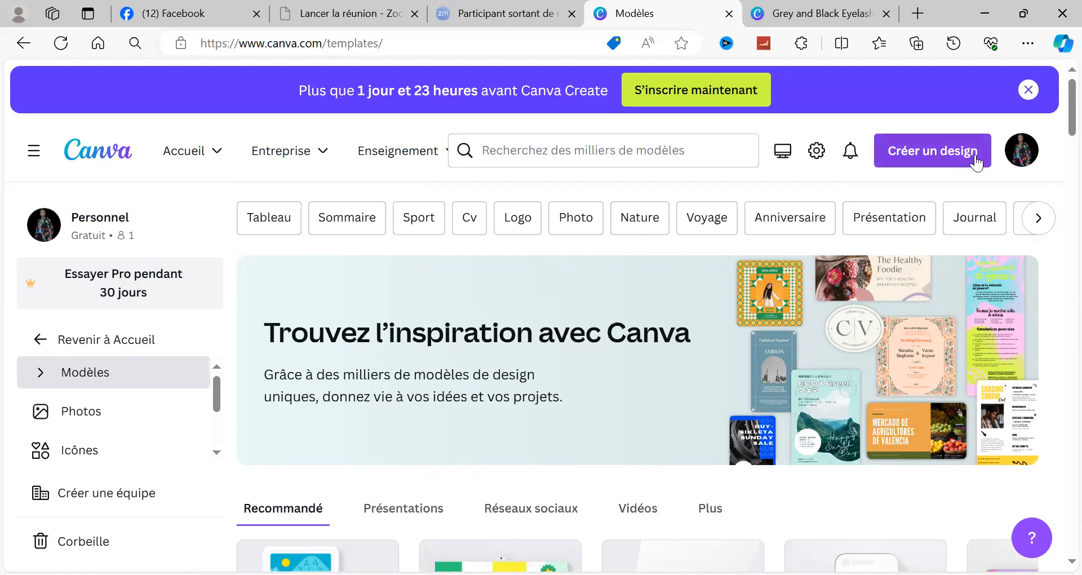
pyautogui.click(507, 151)
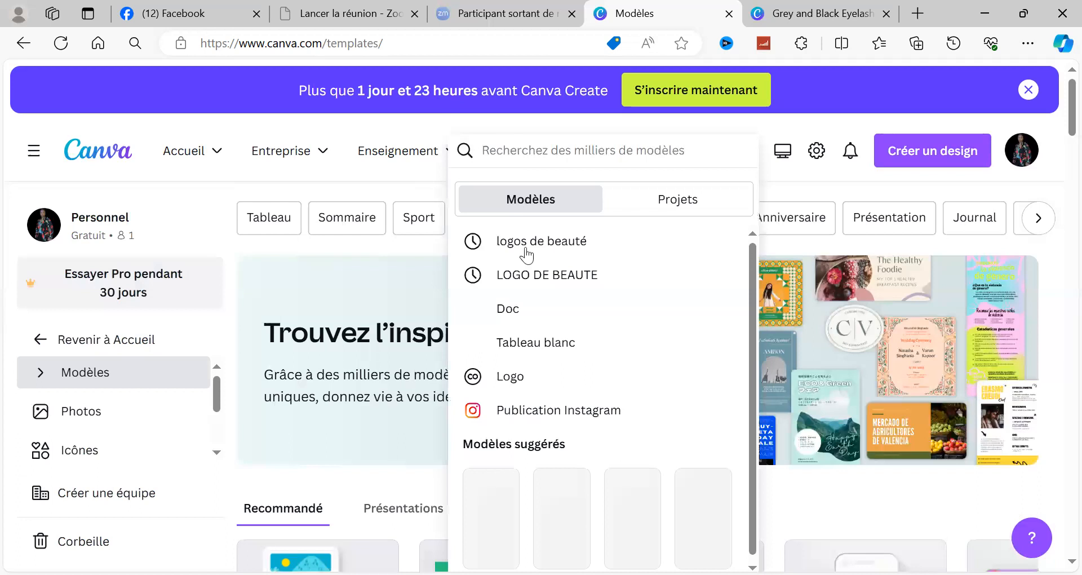
pyautogui.click(526, 250)
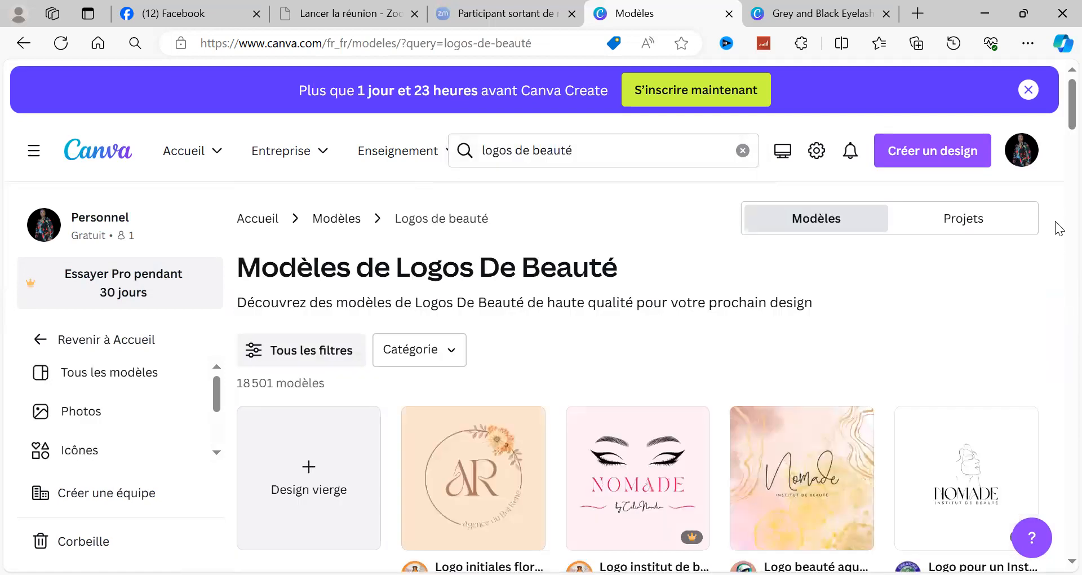
# Step: Browse the beauty logo results and open the Black White Minimalist Beauty Typography Logo template for customization in the editor
pyautogui.scroll(-8, 1058, 248)
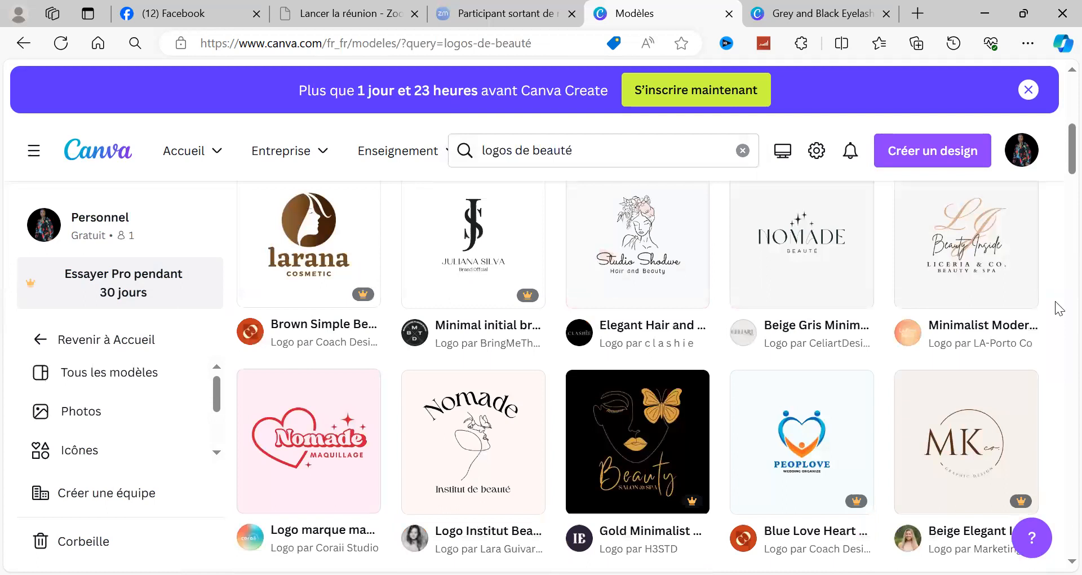
pyautogui.scroll(-5, 1058, 309)
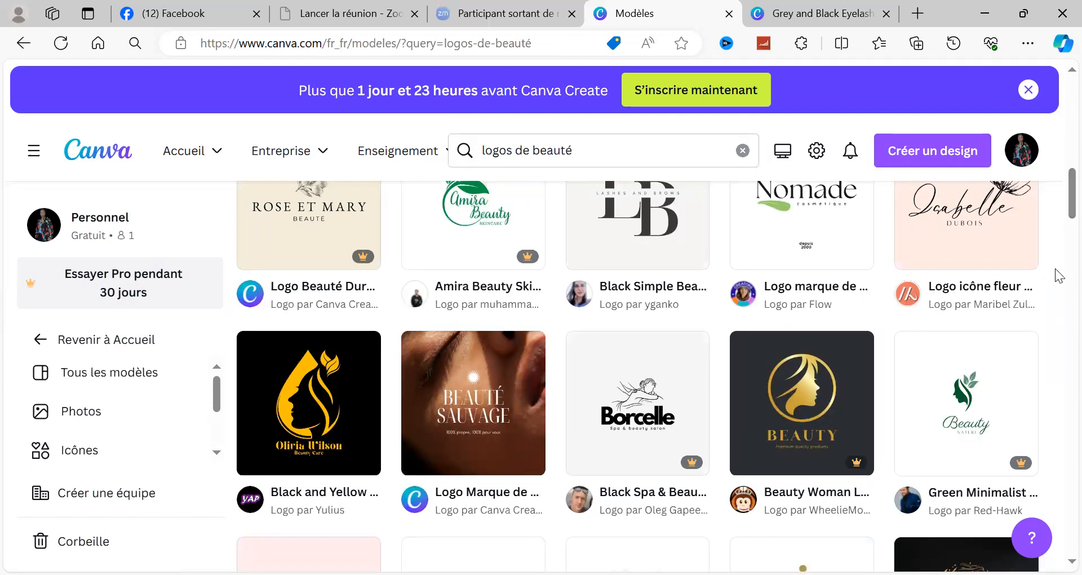
pyautogui.scroll(-8, 1058, 276)
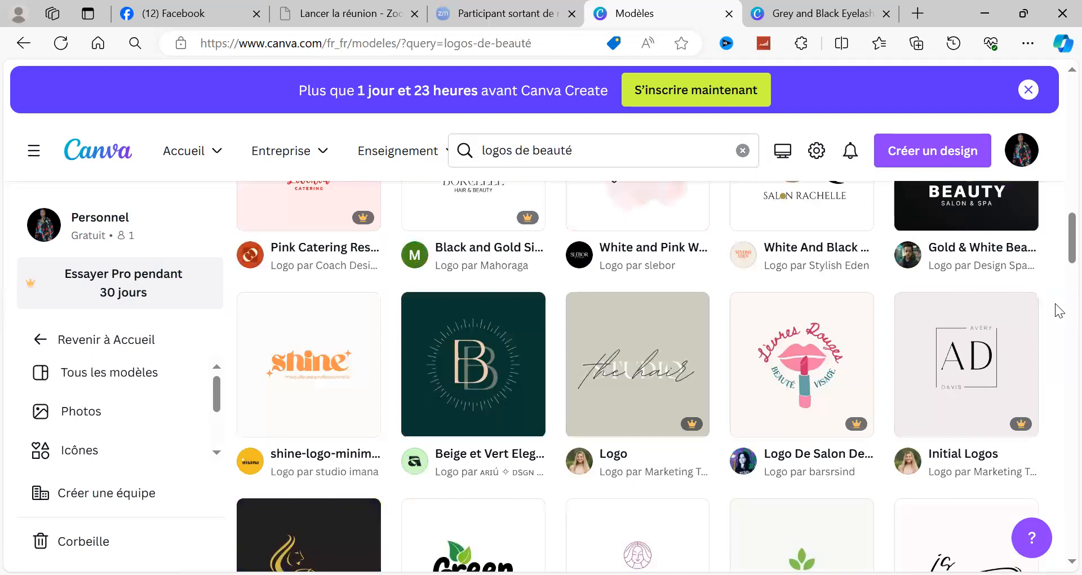
pyautogui.scroll(-5, 1058, 309)
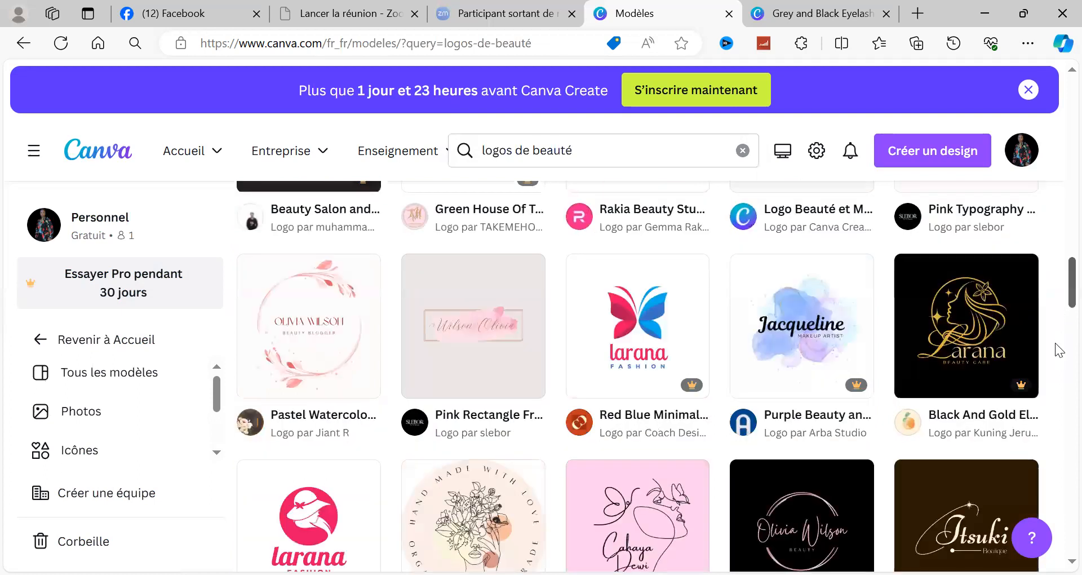
pyautogui.scroll(-8, 1059, 349)
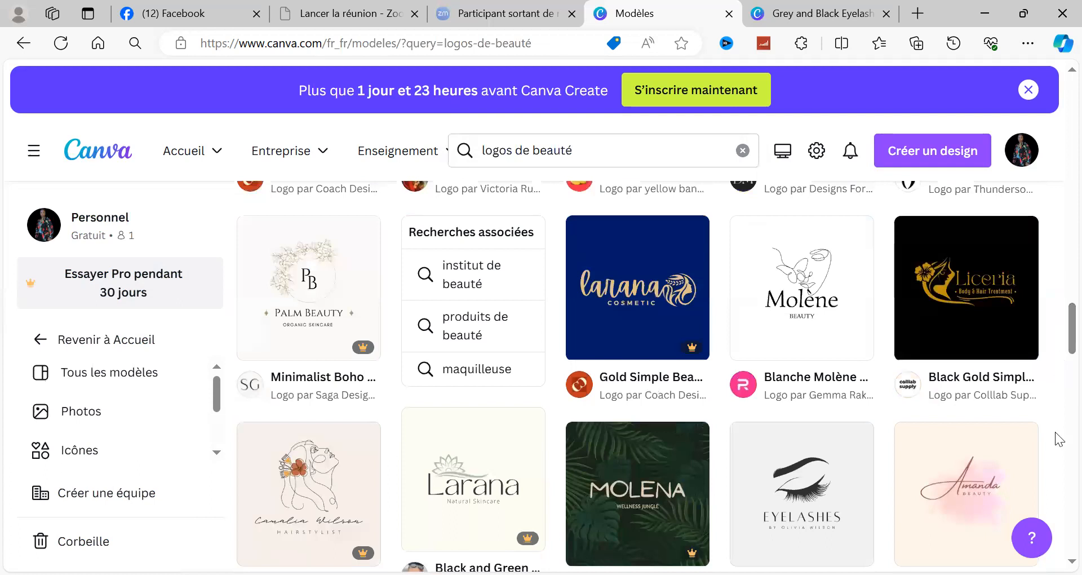
pyautogui.scroll(-8, 1057, 439)
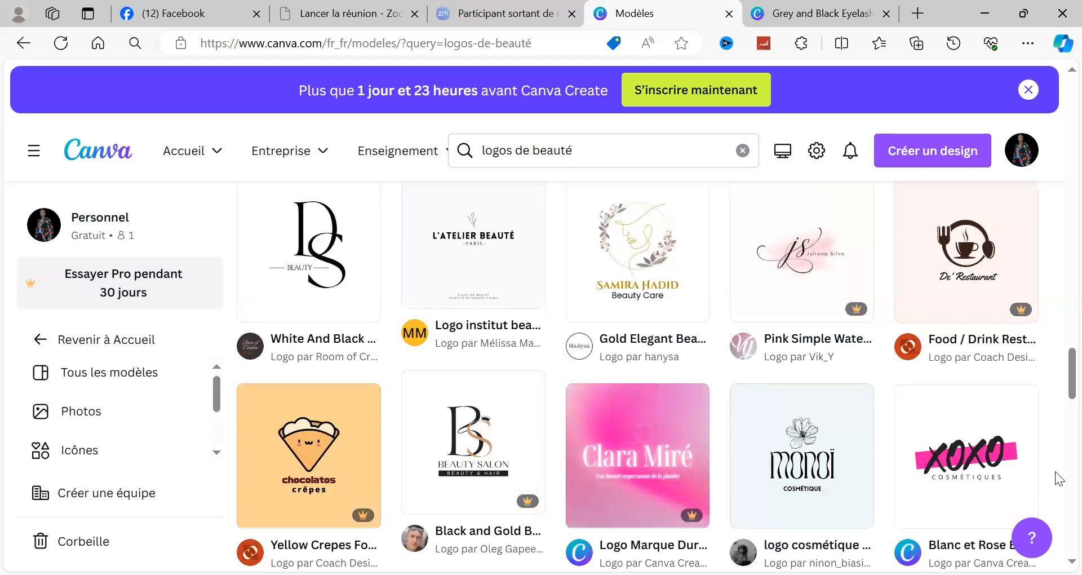
pyautogui.scroll(-5, 1058, 478)
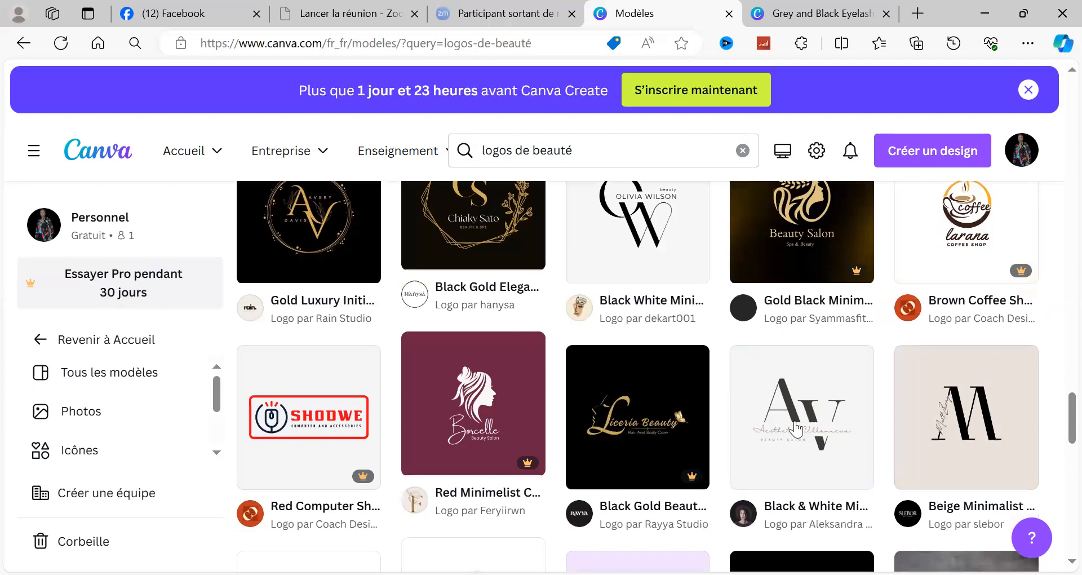
pyautogui.click(601, 215)
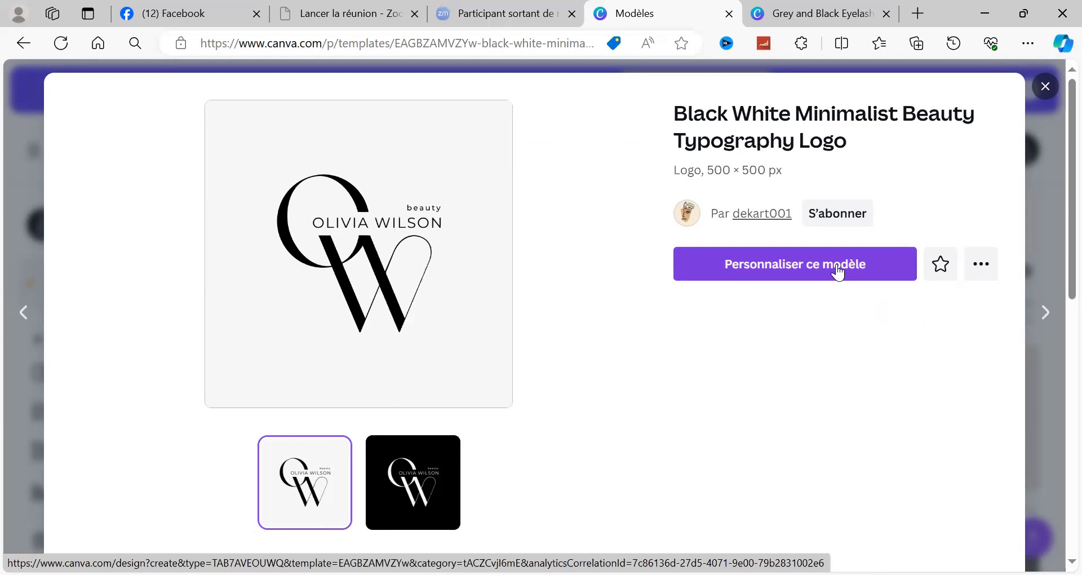
pyautogui.click(787, 263)
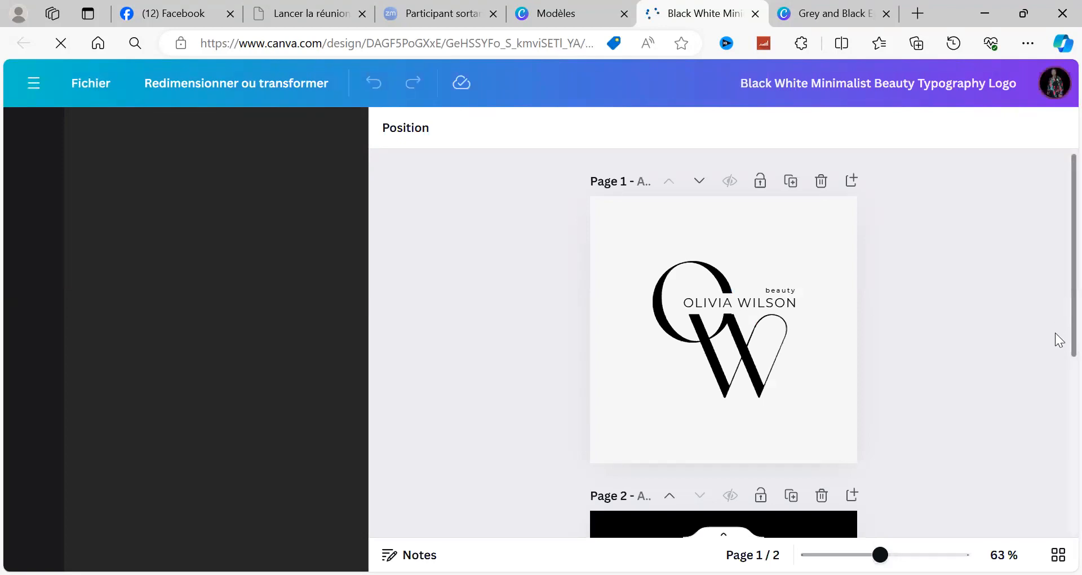
pyautogui.scroll(-5, 1055, 493)
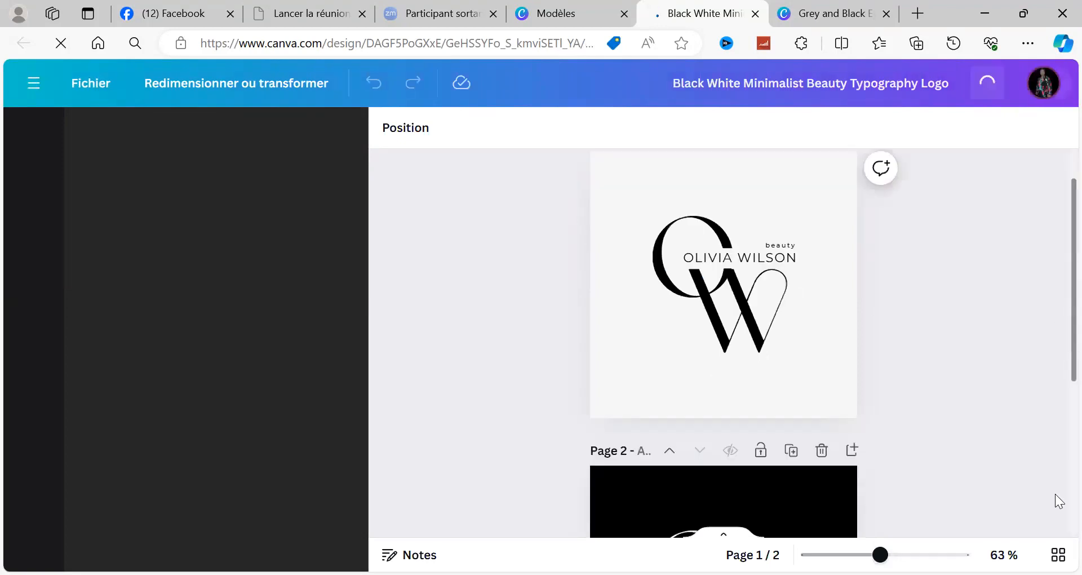
pyautogui.scroll(5, 1056, 358)
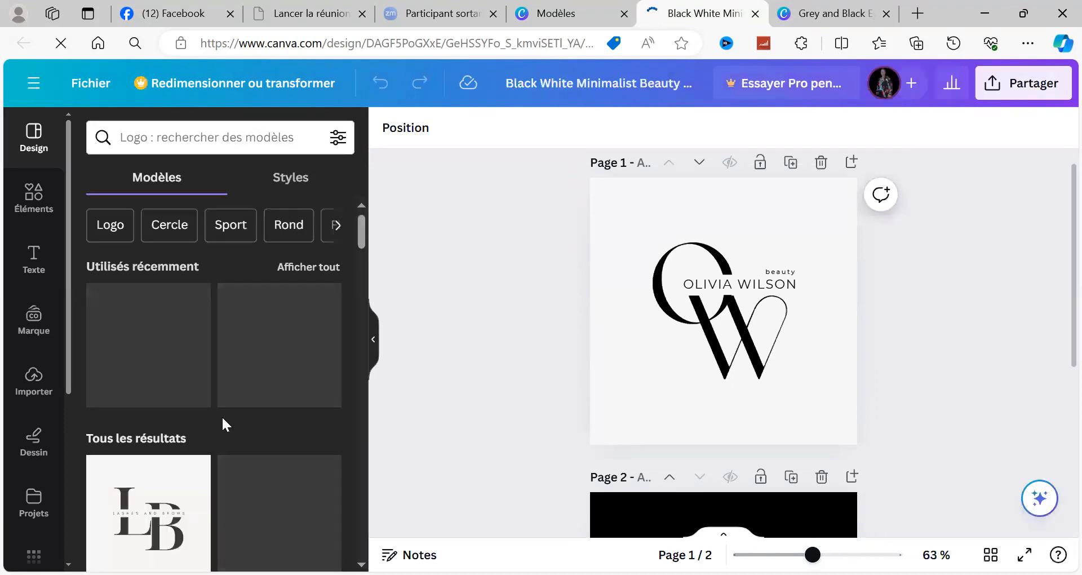
# Step: Examine the recently used and suggested logo templates offered in the editor, then return to the start of the list
pyautogui.moveTo(360, 241)
pyautogui.mouseDown()
pyautogui.moveTo(357, 253)
pyautogui.moveTo(358, 239)
pyautogui.mouseUp()
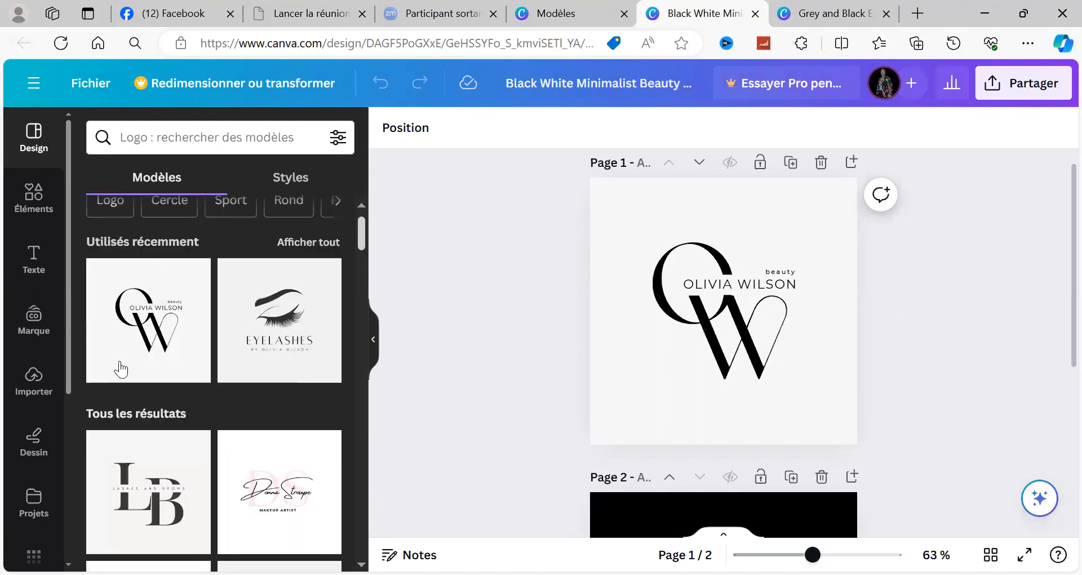
pyautogui.scroll(1, 116, 361)
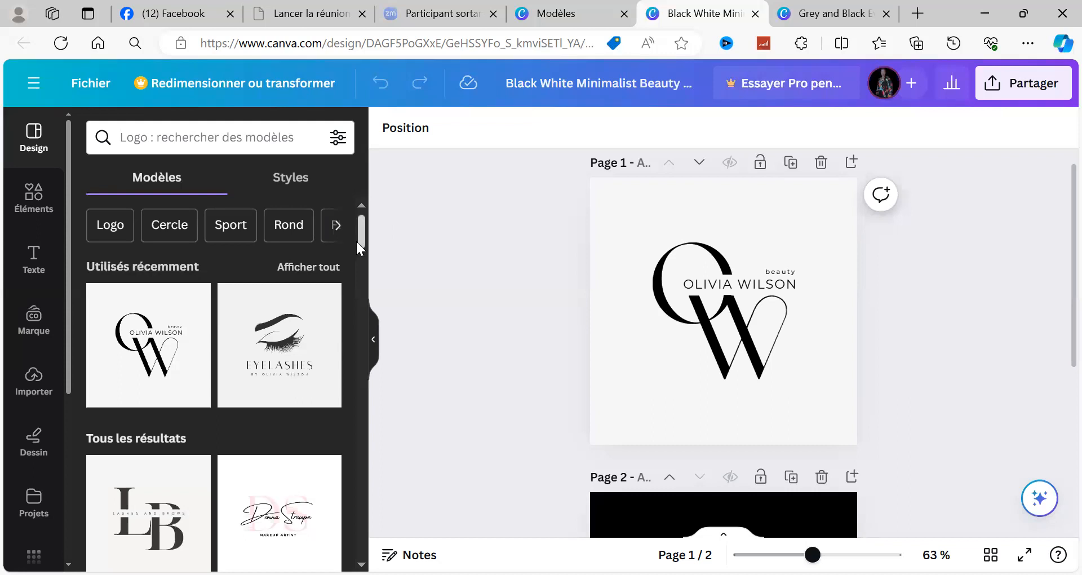
pyautogui.scroll(-2, 356, 239)
pyautogui.scroll(-3, 361, 265)
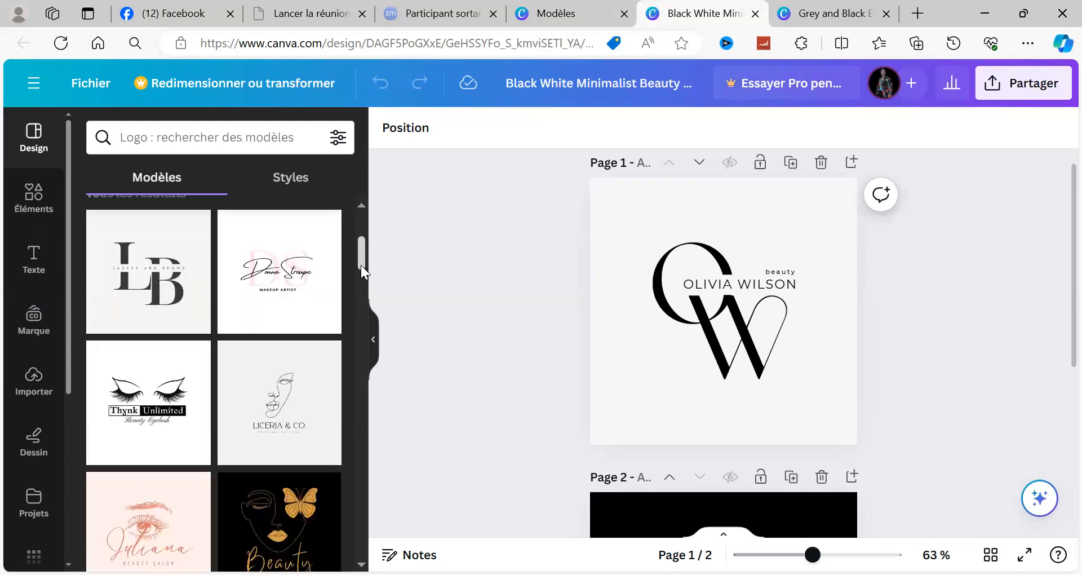
pyautogui.scroll(-2, 362, 272)
pyautogui.scroll(-5, 361, 273)
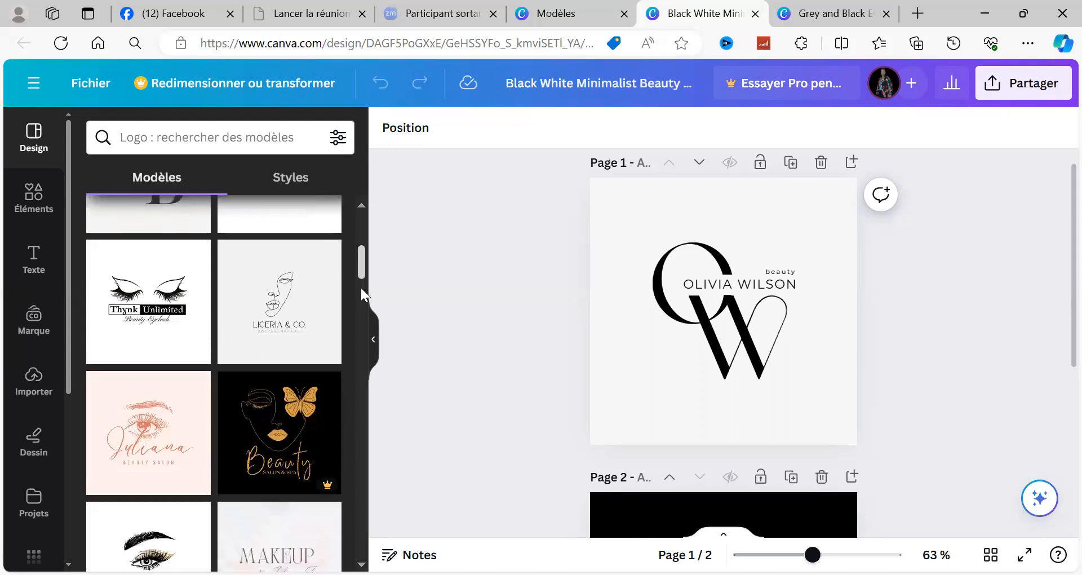
pyautogui.scroll(-3, 361, 308)
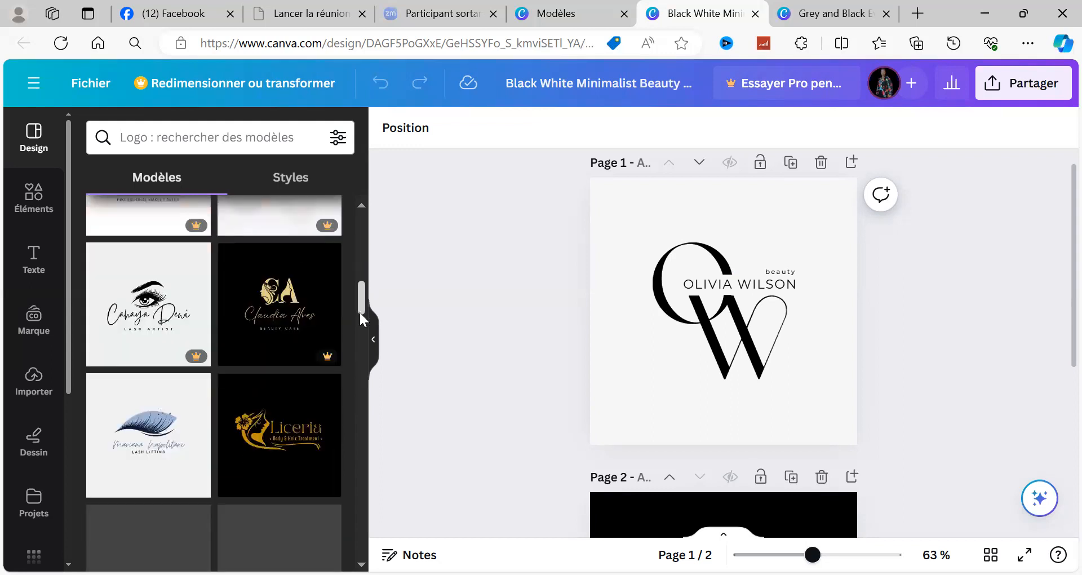
pyautogui.scroll(-1, 359, 311)
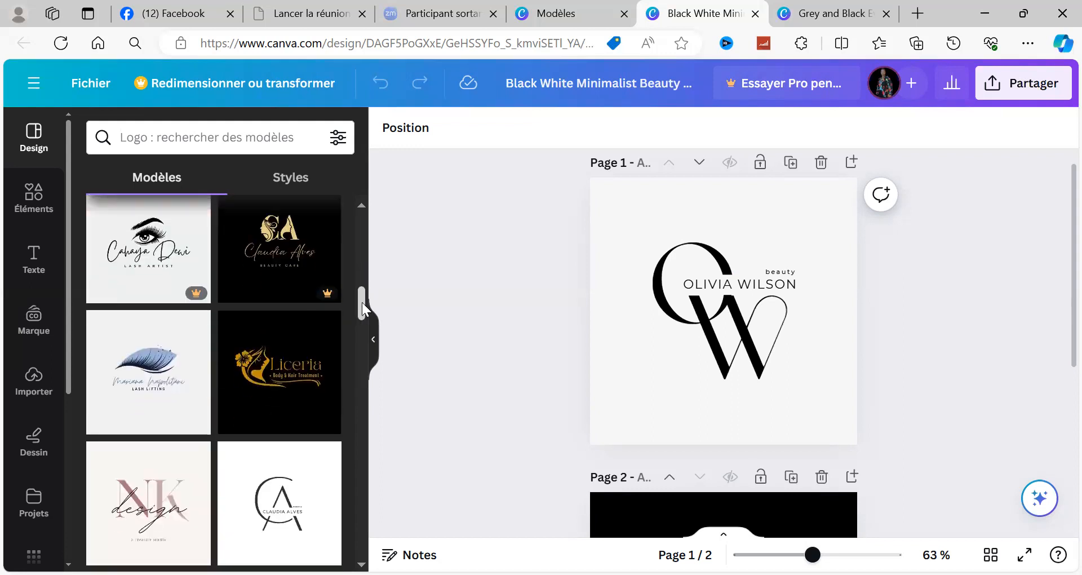
pyautogui.scroll(-5, 362, 302)
pyautogui.scroll(-3, 354, 333)
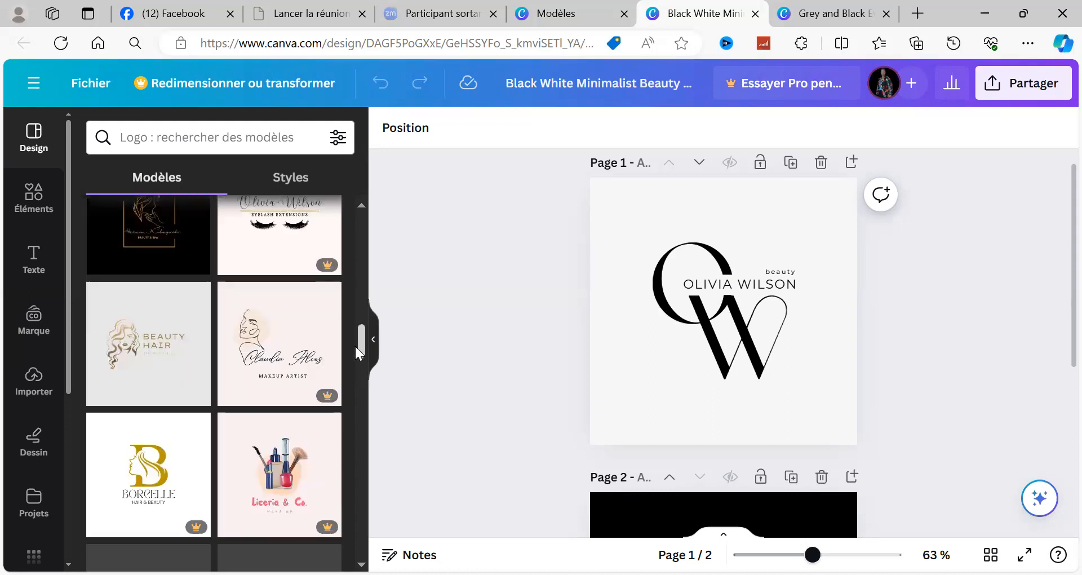
pyautogui.scroll(-2, 355, 346)
pyautogui.scroll(-3, 350, 371)
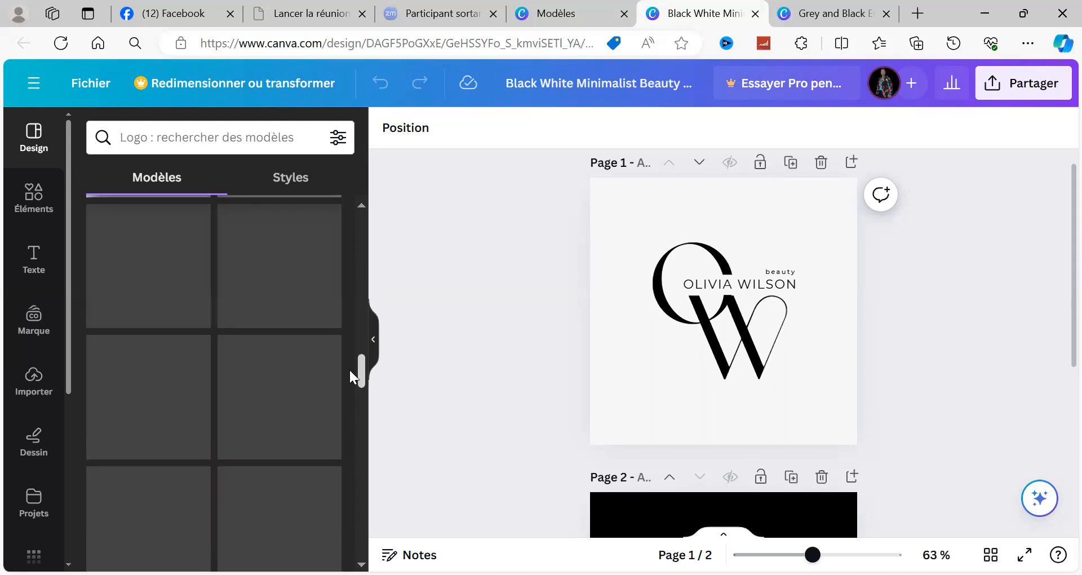
pyautogui.moveTo(358, 380); pyautogui.dragTo(369, 222)
pyautogui.scroll(1, 360, 231)
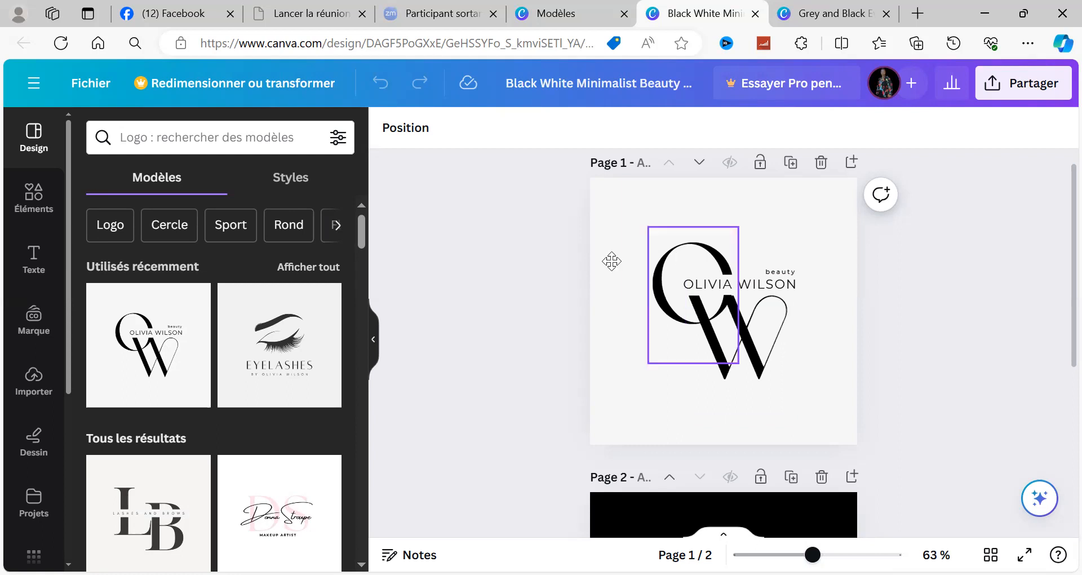
# Step: On page 1, move the large letter O upward and the large letter W up and to the right, then deselect
pyautogui.moveTo(612, 260); pyautogui.dragTo(678, 213)
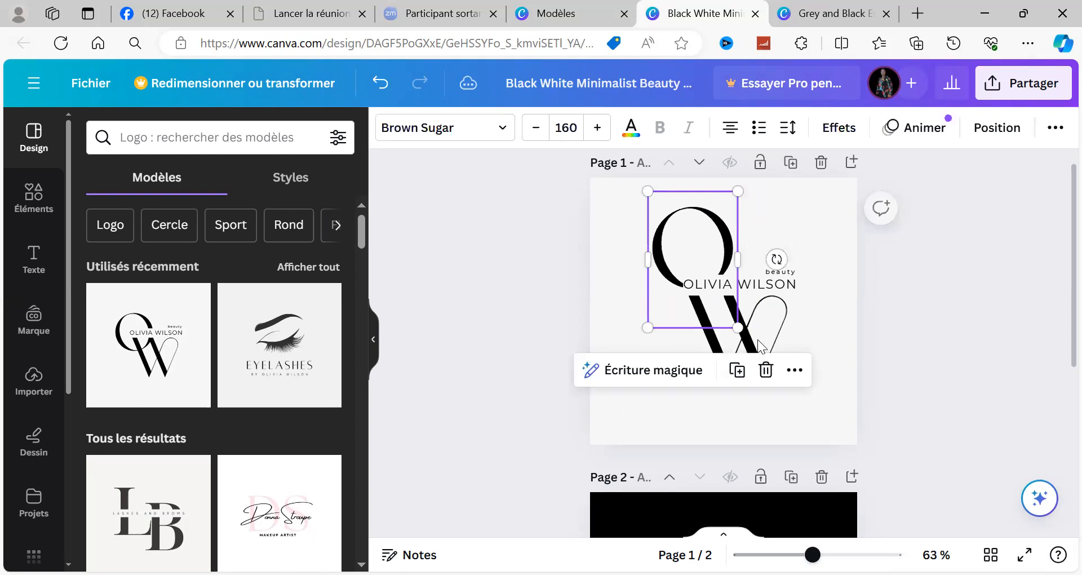
pyautogui.moveTo(752, 312); pyautogui.dragTo(727, 259)
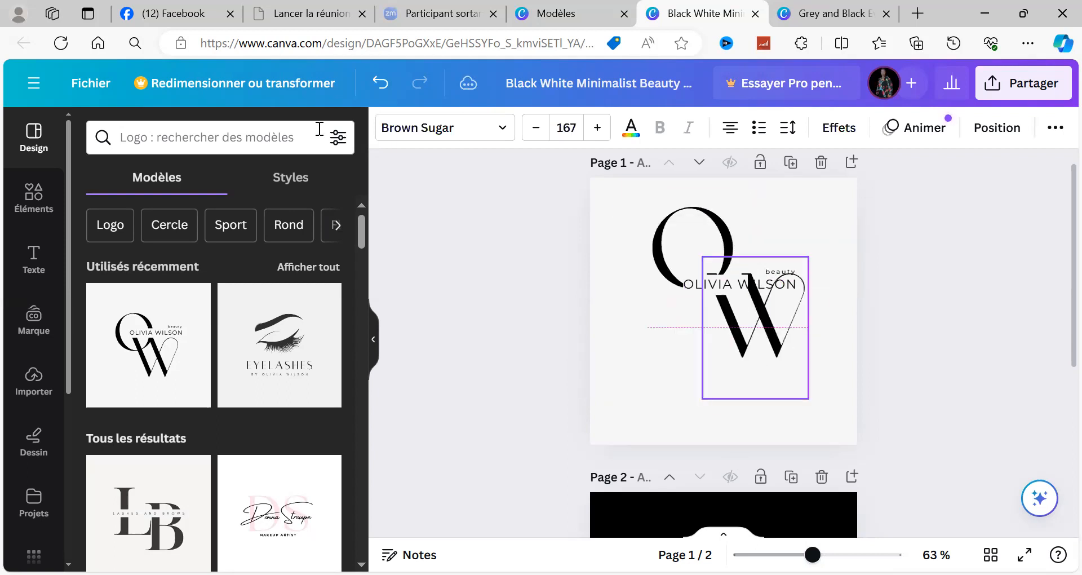
pyautogui.click(462, 233)
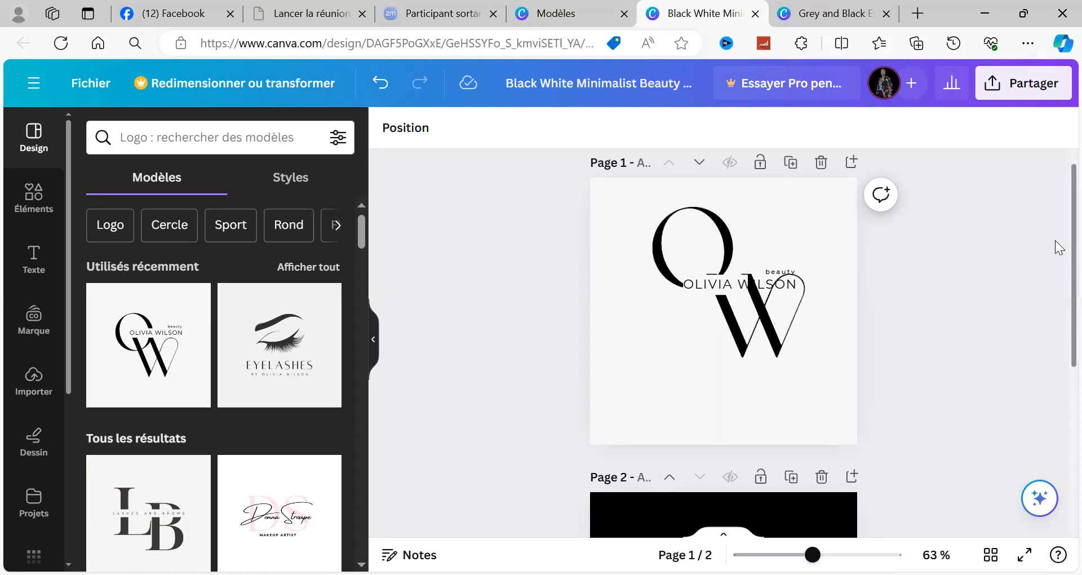
# Step: Examine the light logo on page 1 and the black version on page 2
pyautogui.scroll(1, 544, 269)
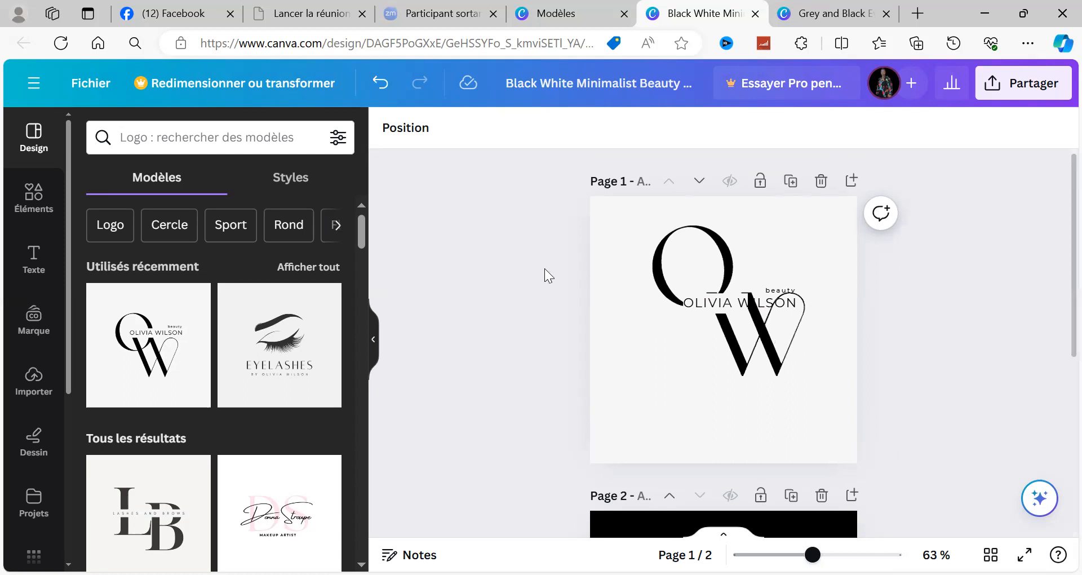
pyautogui.click(609, 222)
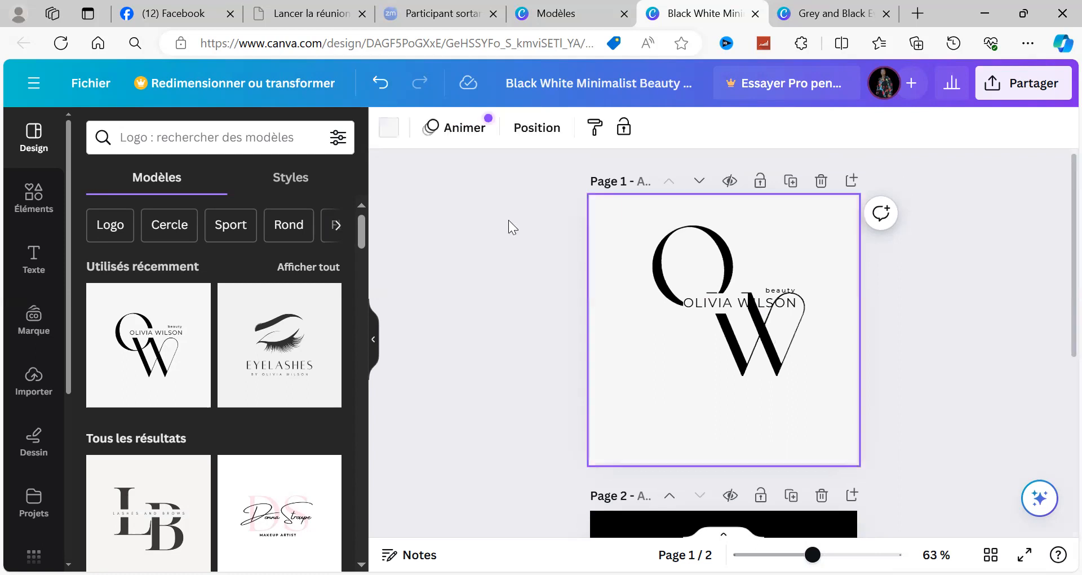
pyautogui.click(1059, 413)
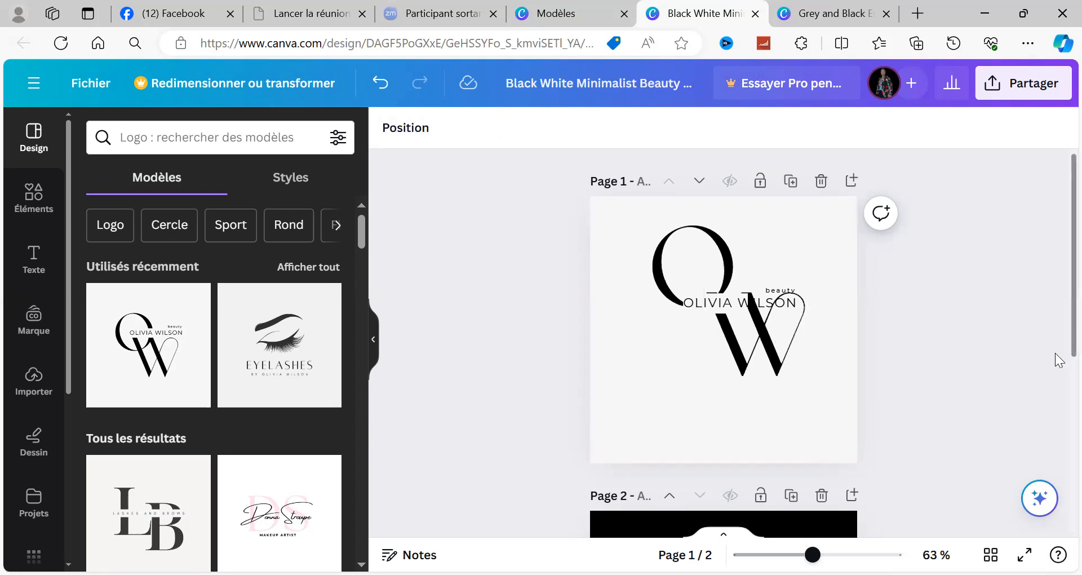
pyautogui.scroll(-3, 1045, 468)
pyautogui.scroll(-1, 1040, 485)
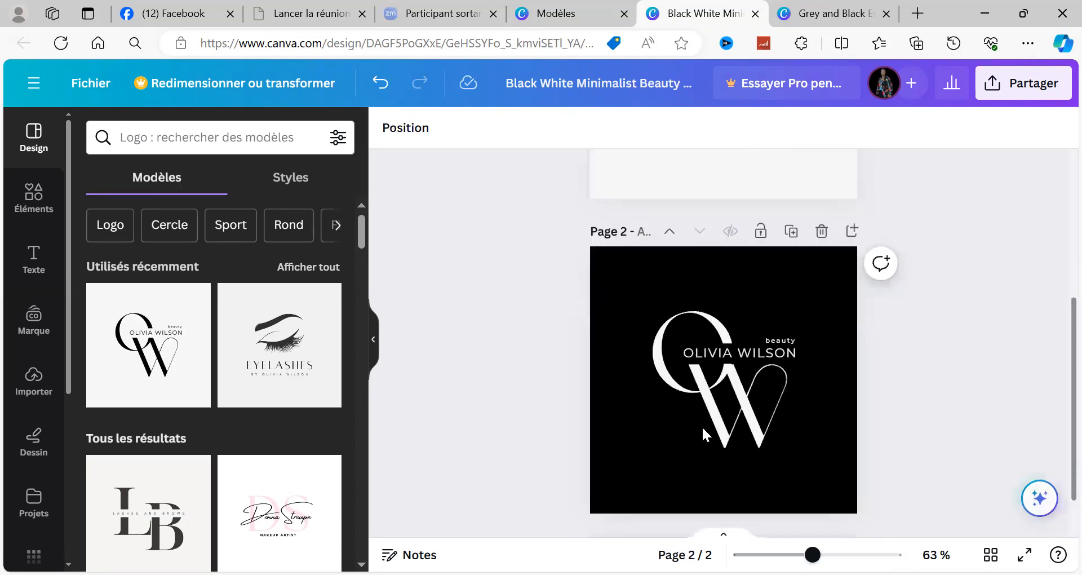
pyautogui.scroll(2, 1056, 349)
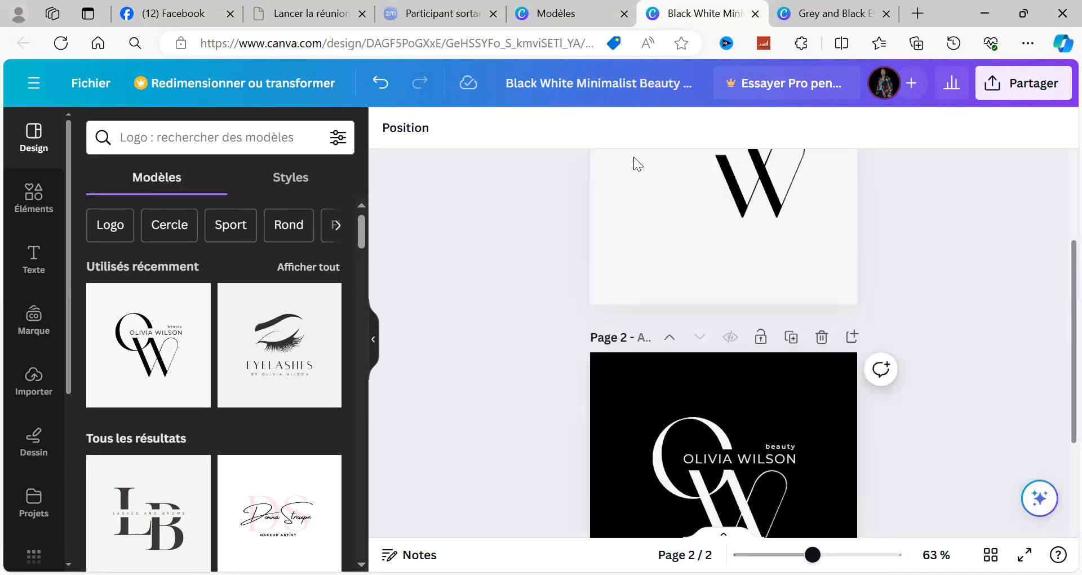
pyautogui.scroll(2, 633, 158)
# Step: On page 1, move the large O down and to the left, and the large W down below the name text
pyautogui.moveTo(666, 168); pyautogui.dragTo(648, 202)
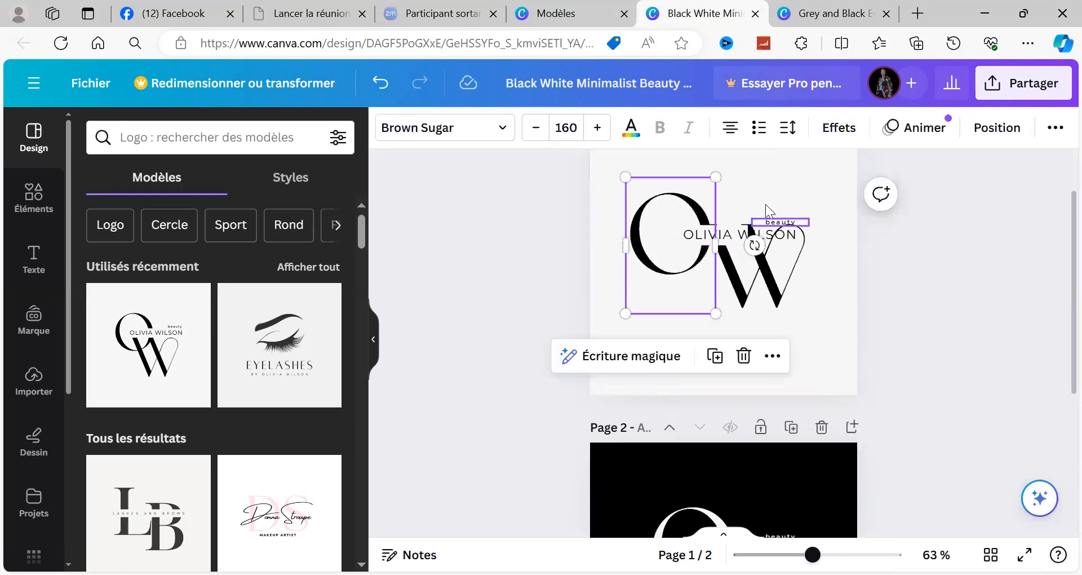
pyautogui.click(809, 296)
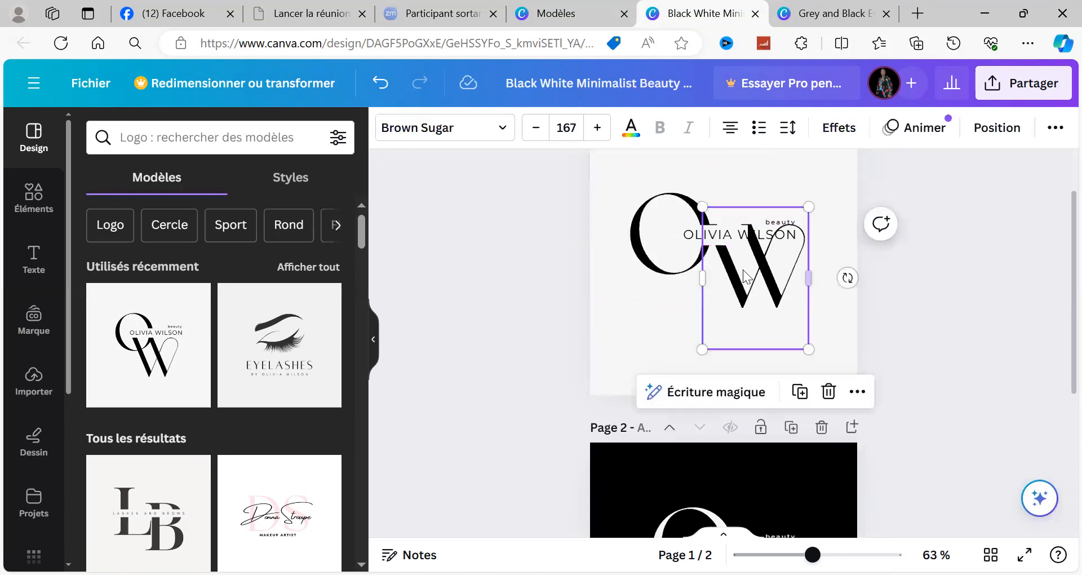
pyautogui.moveTo(804, 273); pyautogui.dragTo(745, 299)
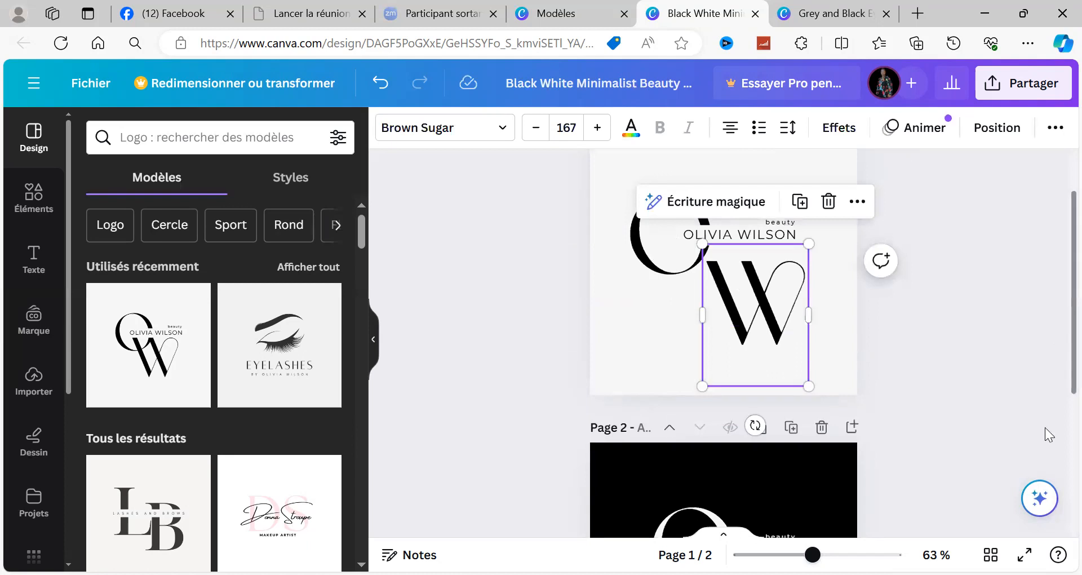
pyautogui.scroll(-3, 1049, 439)
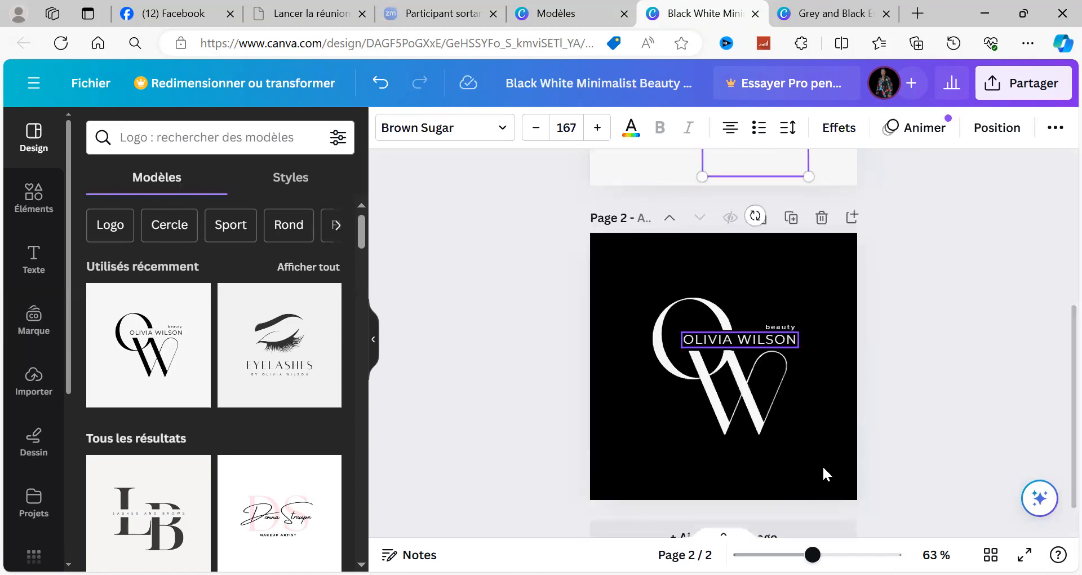
# Step: On the black page 2 logo, replace the large O with S and the large W with T
pyautogui.click(681, 298)
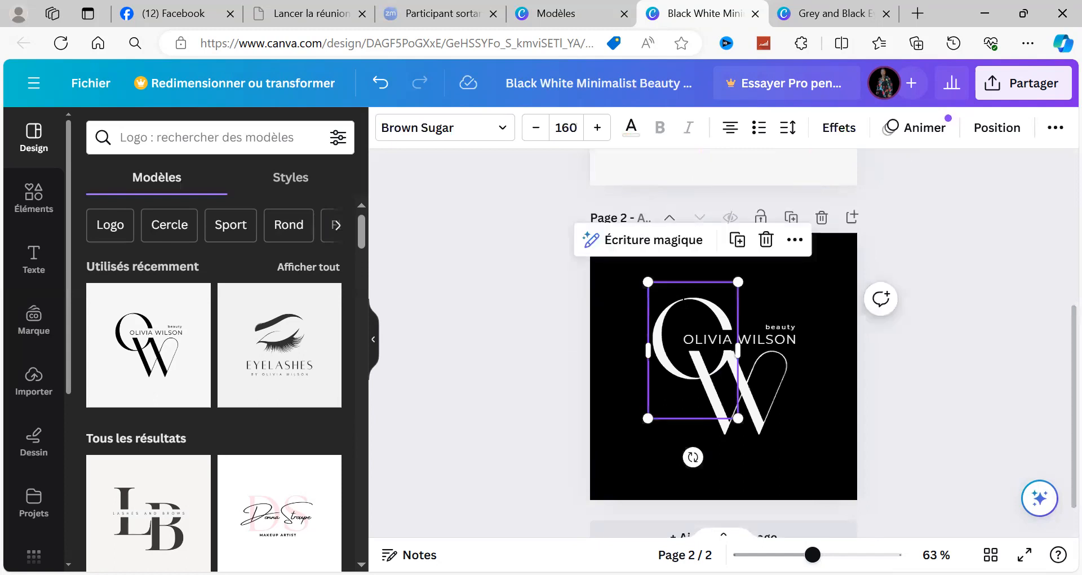
pyautogui.doubleClick(682, 300)
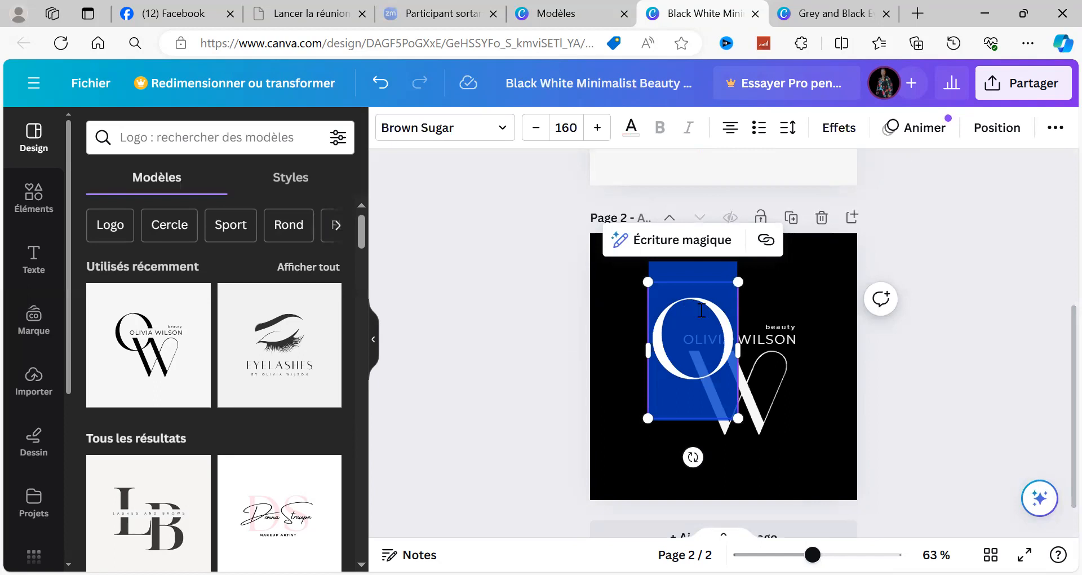
pyautogui.write('S')
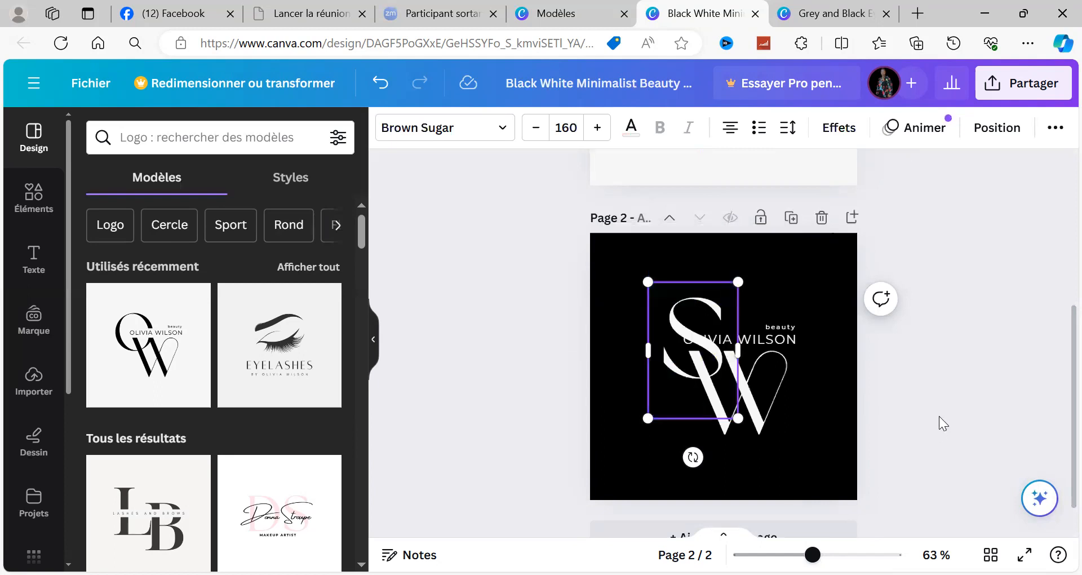
pyautogui.click(766, 363)
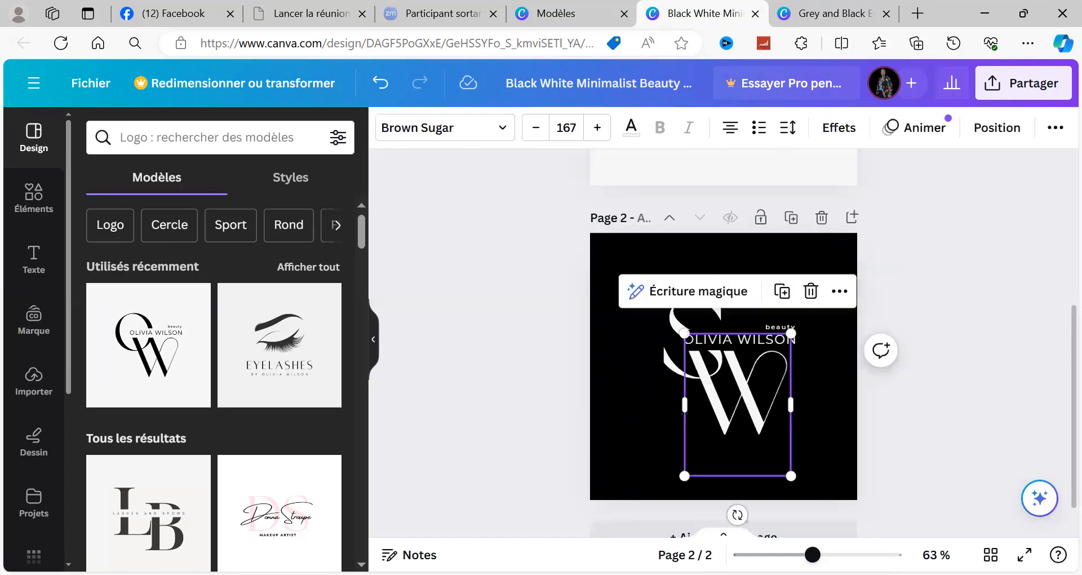
pyautogui.click(766, 366)
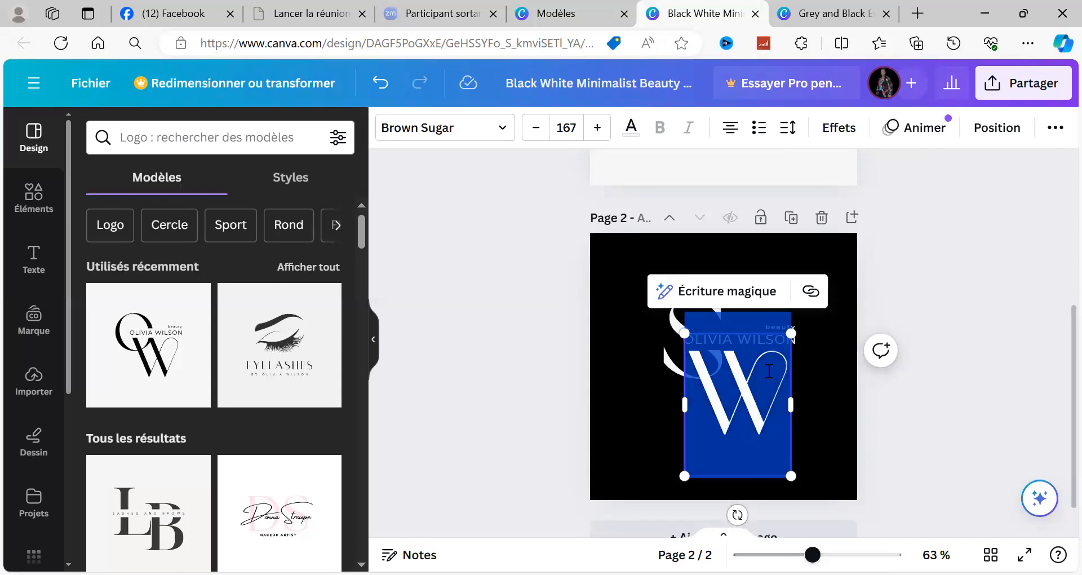
pyautogui.write('T')
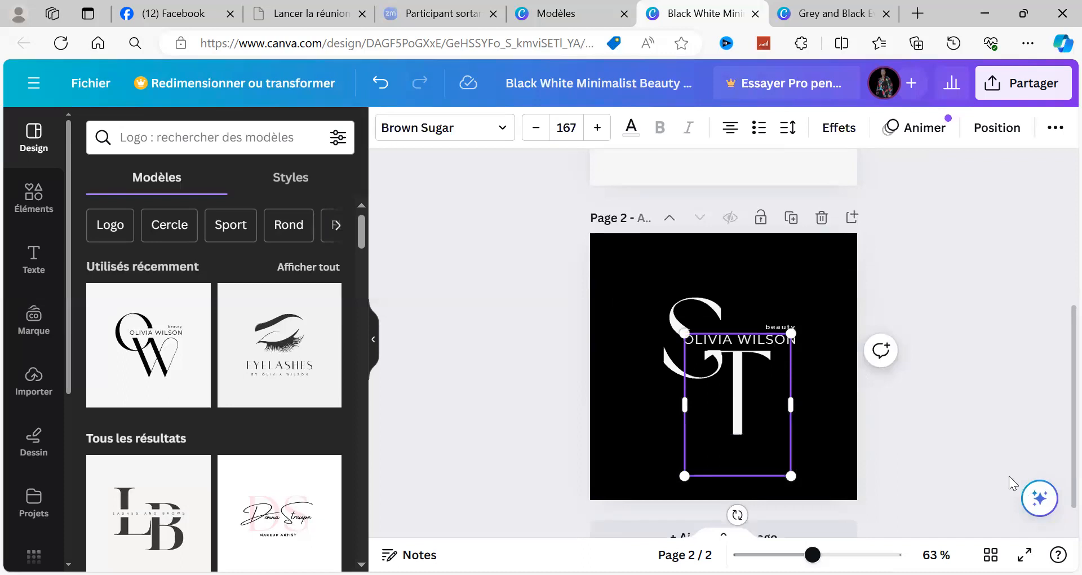
# Step: Replace the name text on page 2 with the client's full name in capitals and widen its text box to fit one line
pyautogui.click(691, 322)
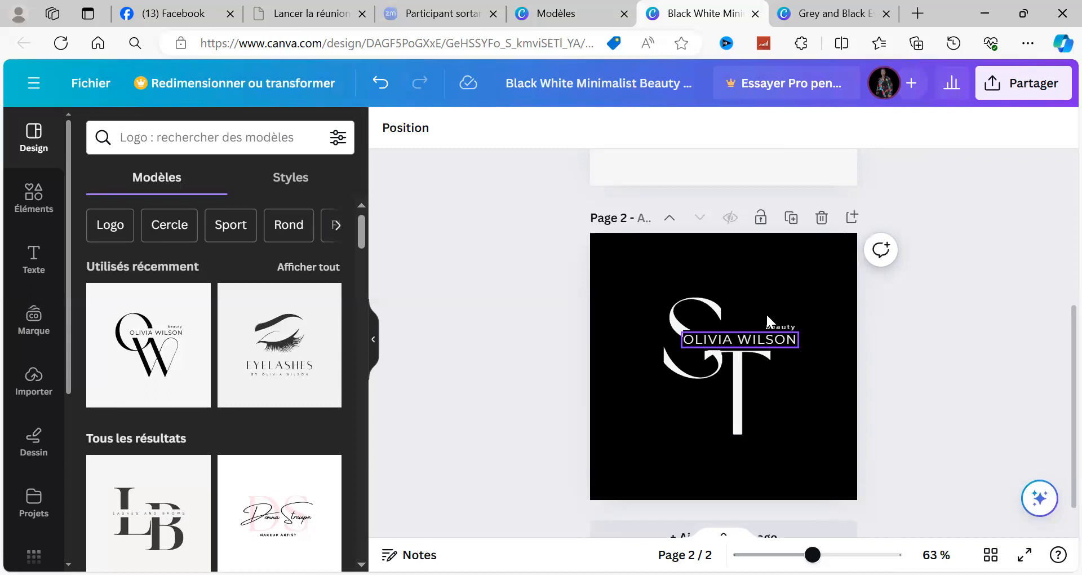
pyautogui.click(700, 341)
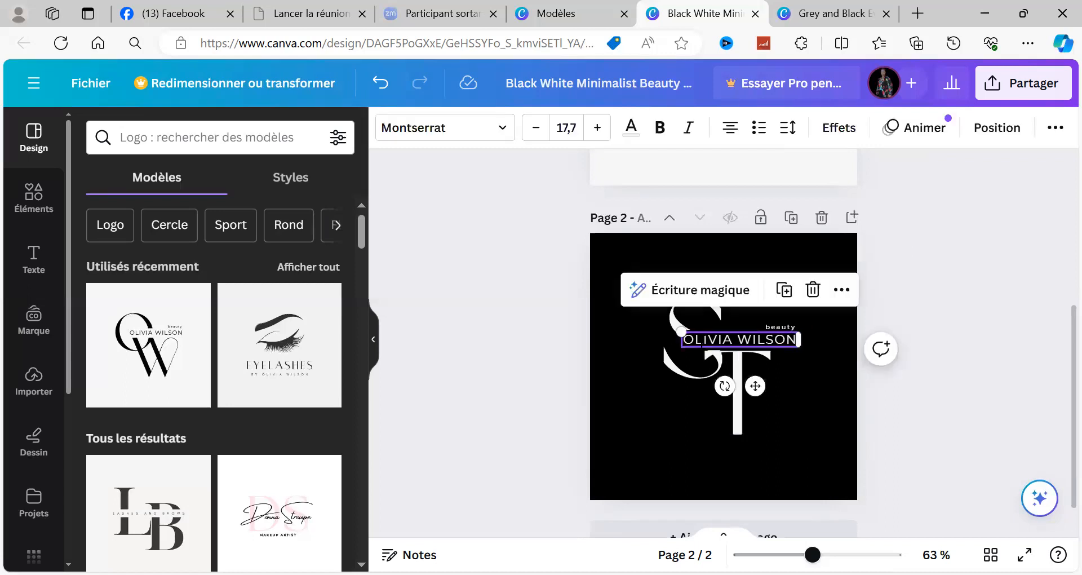
pyautogui.doubleClick(702, 342)
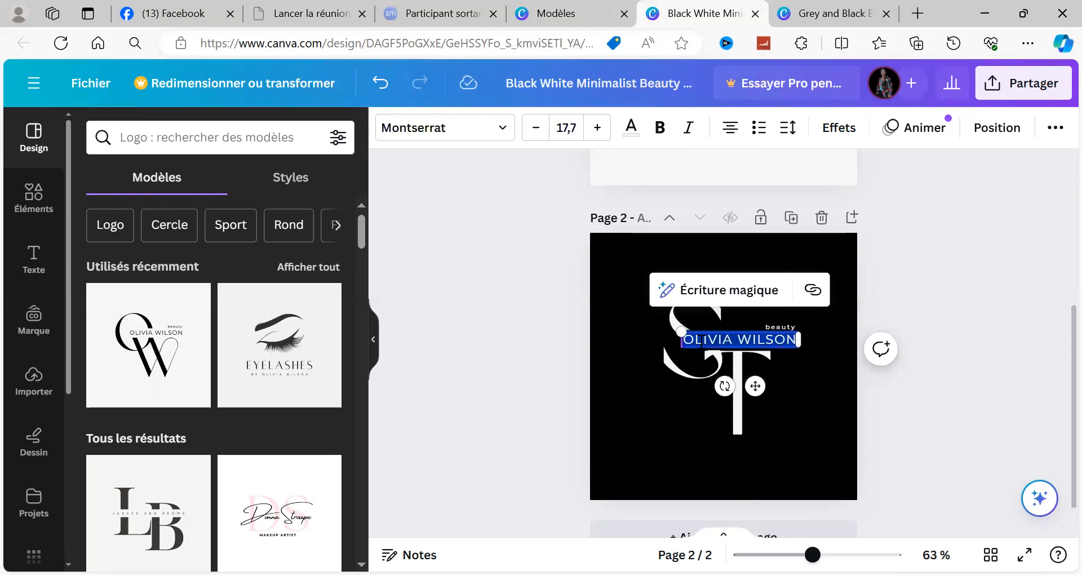
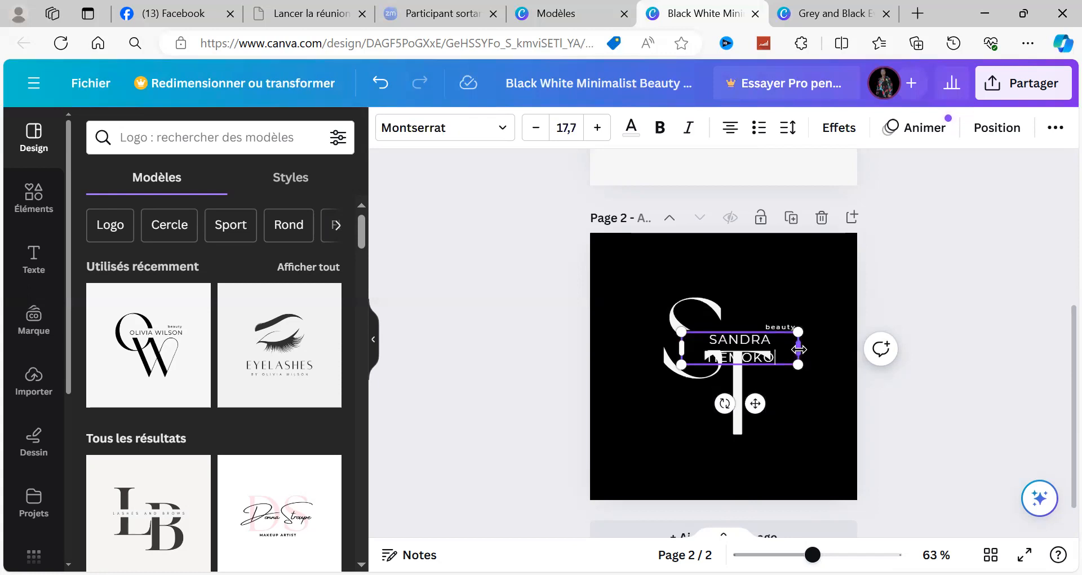
pyautogui.moveTo(799, 349); pyautogui.dragTo(831, 339)
pyautogui.click(1002, 387)
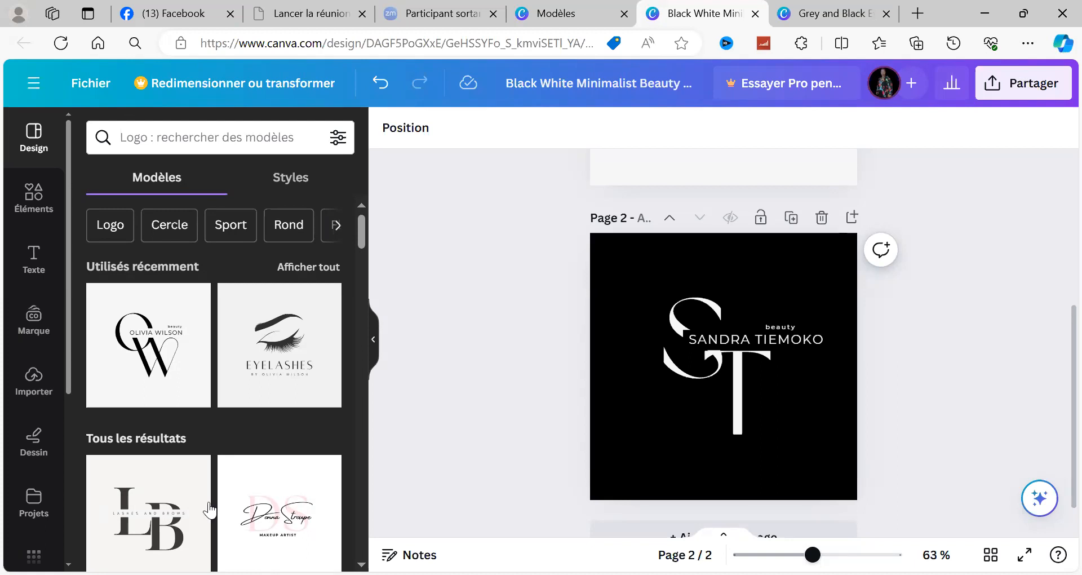
# Step: Browse the suggested logo templates in the design list, then return to the start of the list
pyautogui.moveTo(362, 233); pyautogui.dragTo(366, 294)
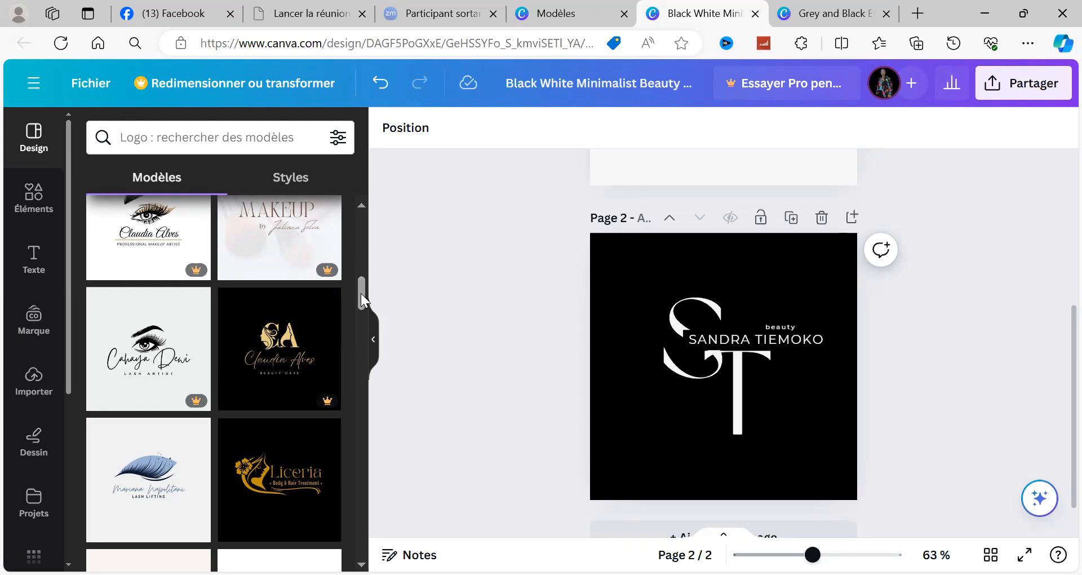
pyautogui.scroll(-5, 354, 371)
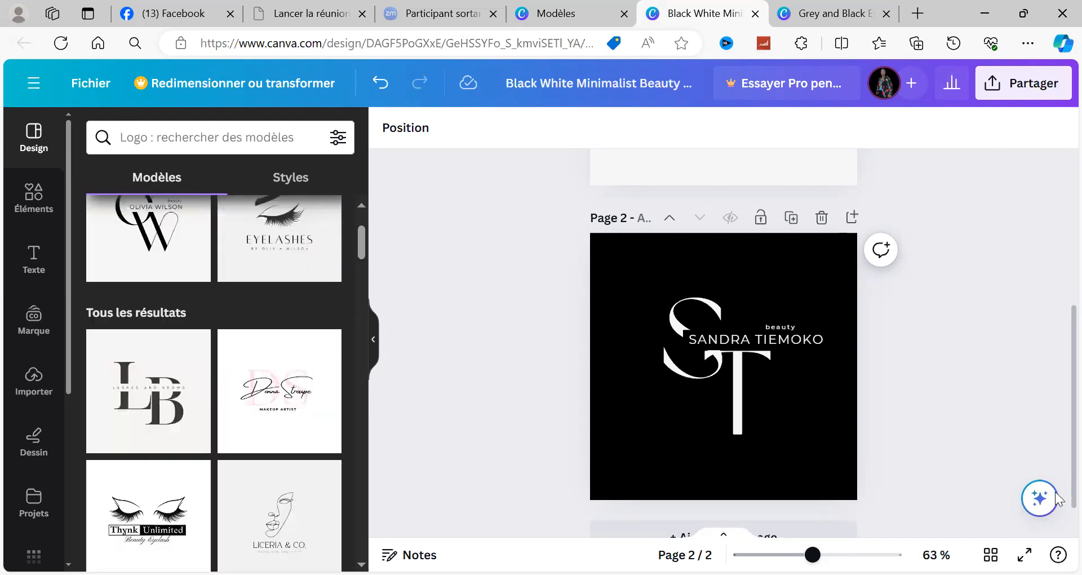
pyautogui.scroll(-1, 1058, 485)
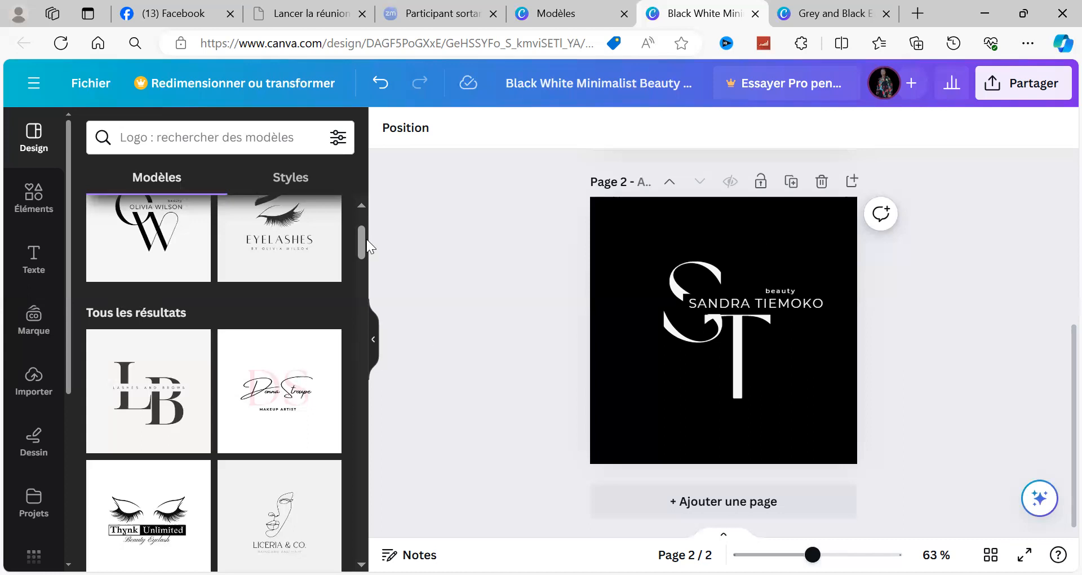
pyautogui.scroll(-2, 357, 289)
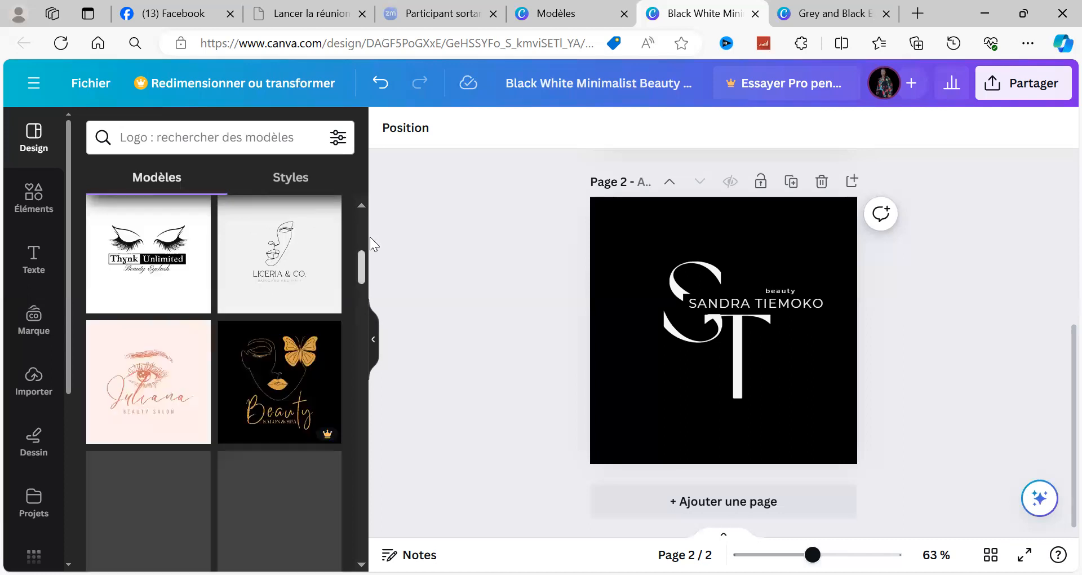
pyautogui.scroll(5, 366, 236)
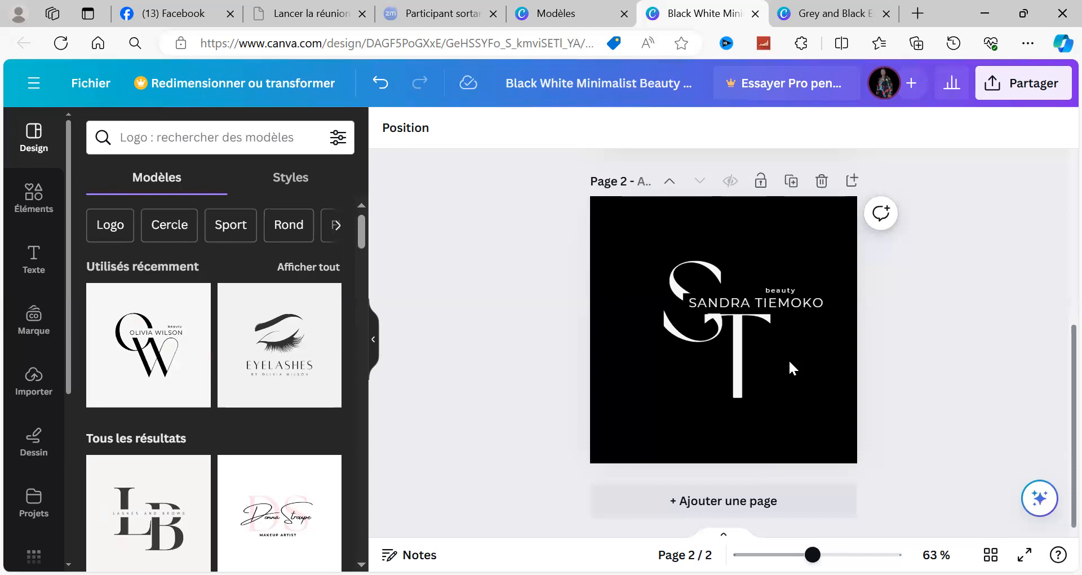
# Step: Compare the light logo on page 1 with the customized black logo on page 2
pyautogui.scroll(1, 695, 212)
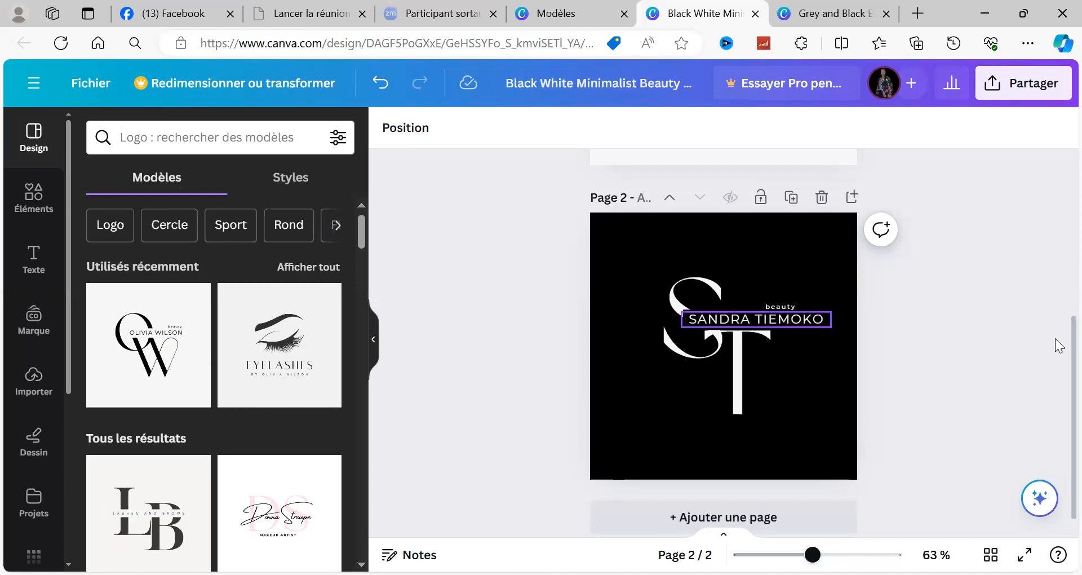
pyautogui.scroll(-1, 1055, 332)
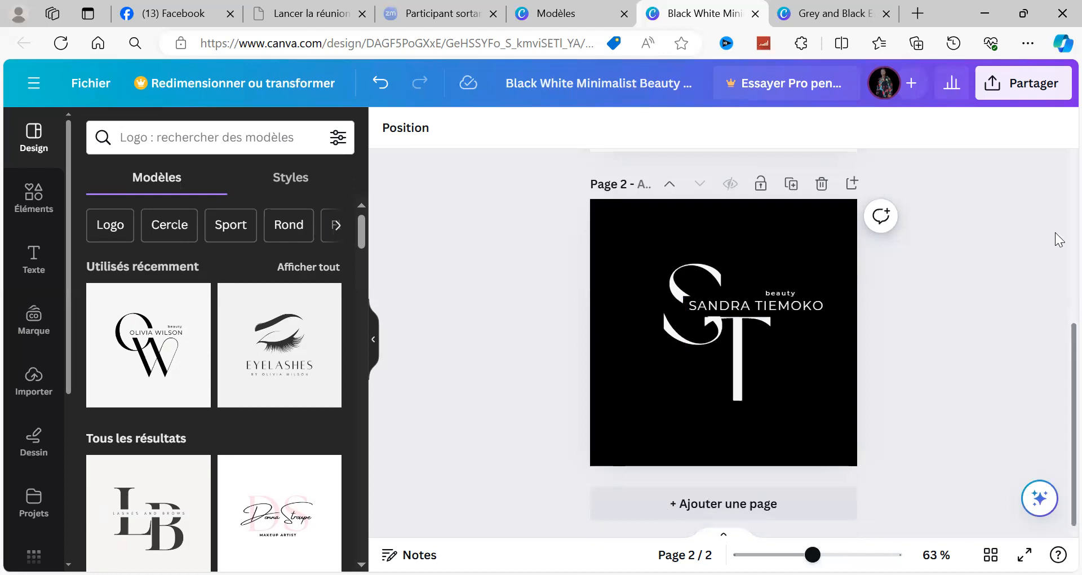
pyautogui.scroll(5, 1055, 226)
pyautogui.scroll(-5, 1059, 365)
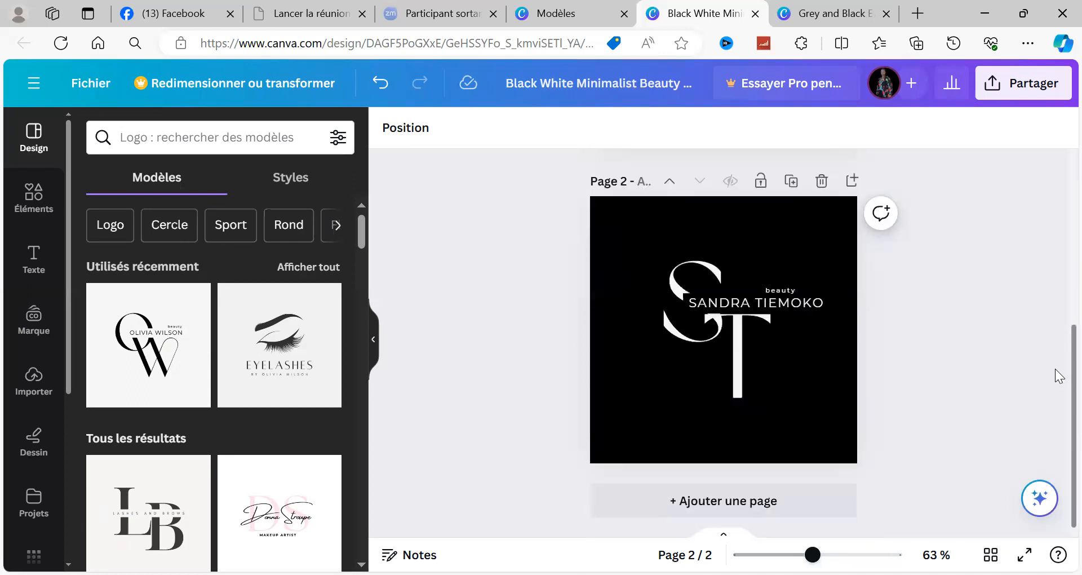
pyautogui.scroll(5, 1055, 217)
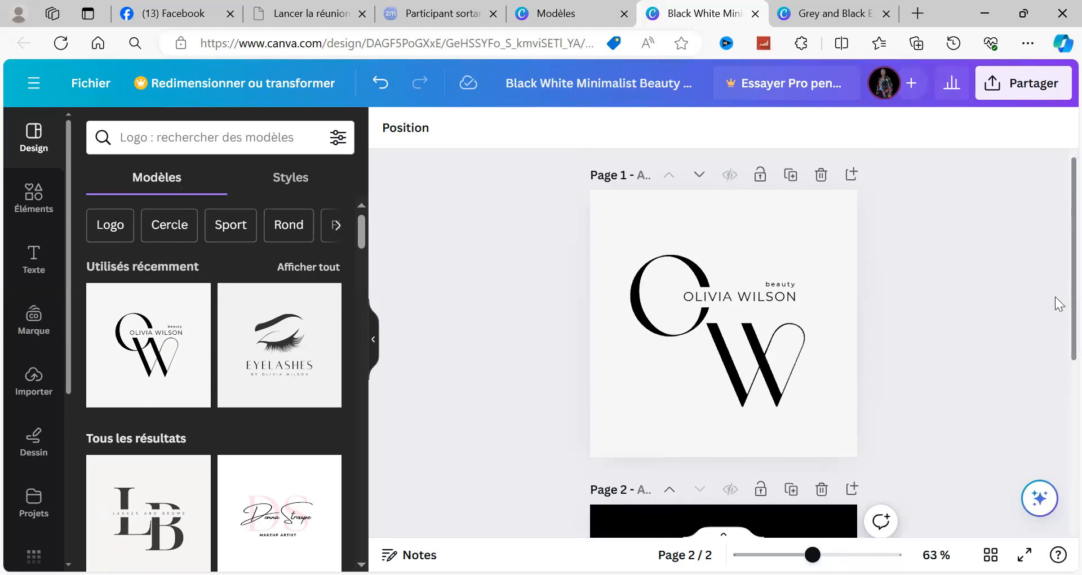
pyautogui.scroll(-5, 1059, 304)
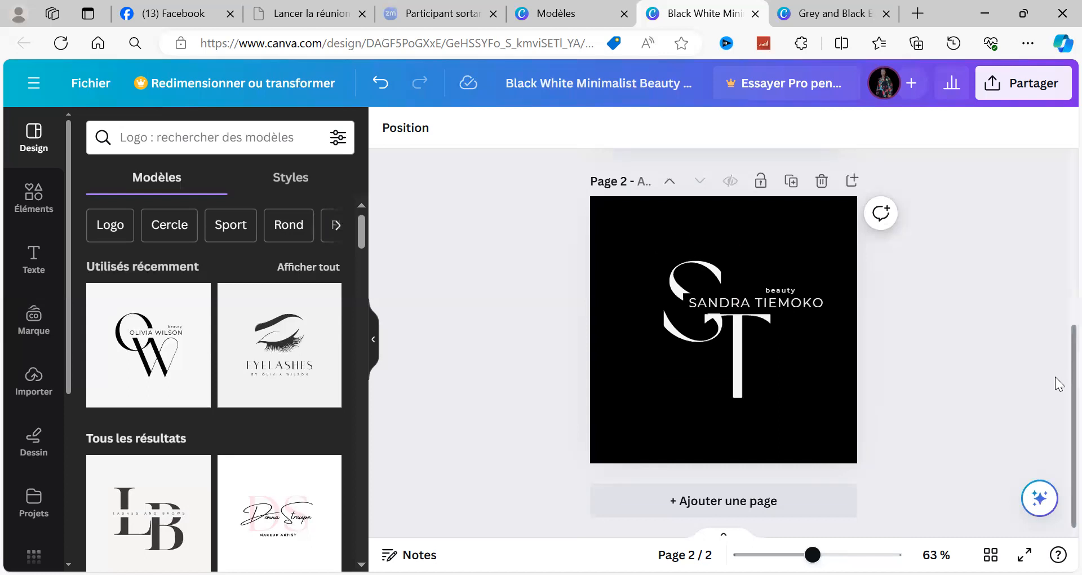
pyautogui.scroll(1, 1055, 366)
pyautogui.scroll(2, 1058, 351)
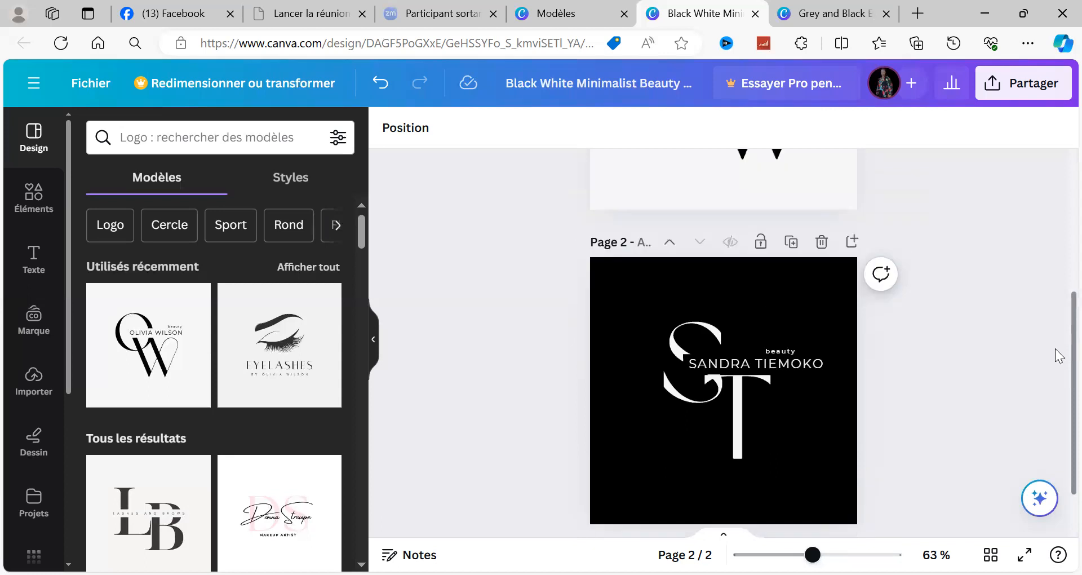
pyautogui.scroll(-2, 1056, 372)
pyautogui.scroll(-1, 1054, 372)
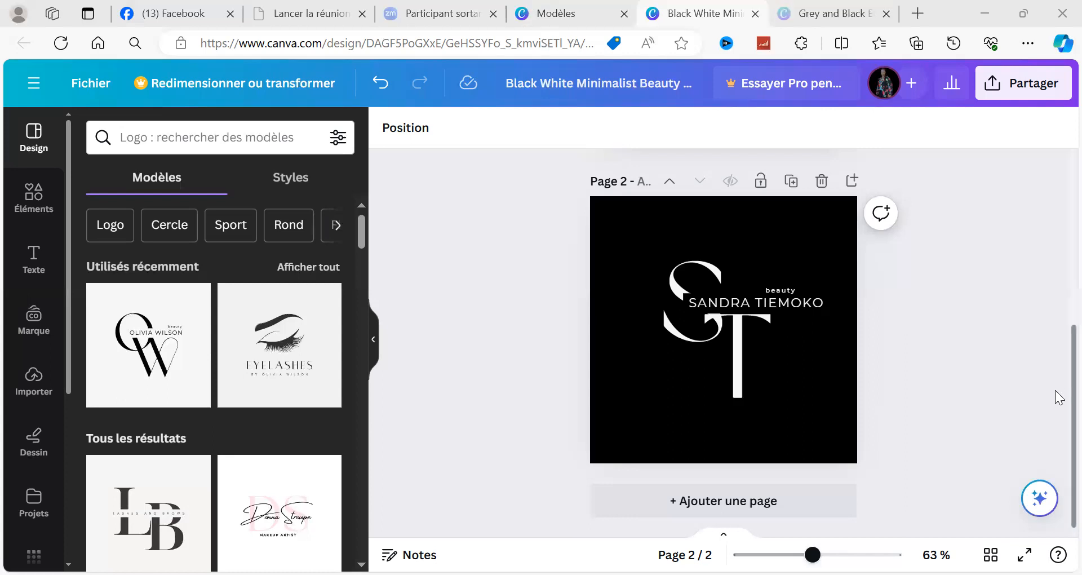
pyautogui.click(1051, 208)
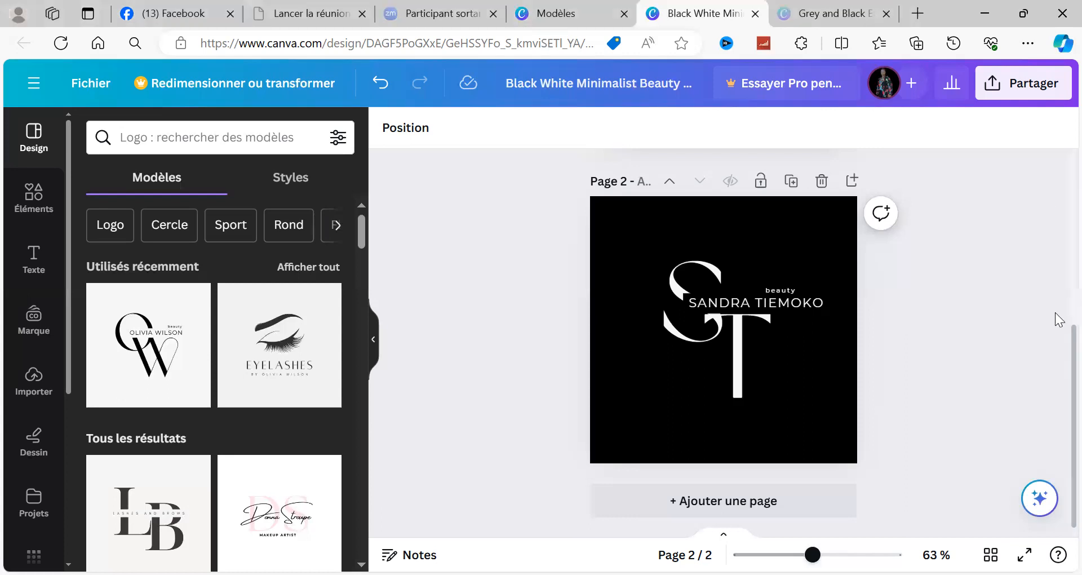
pyautogui.scroll(3, 1014, 324)
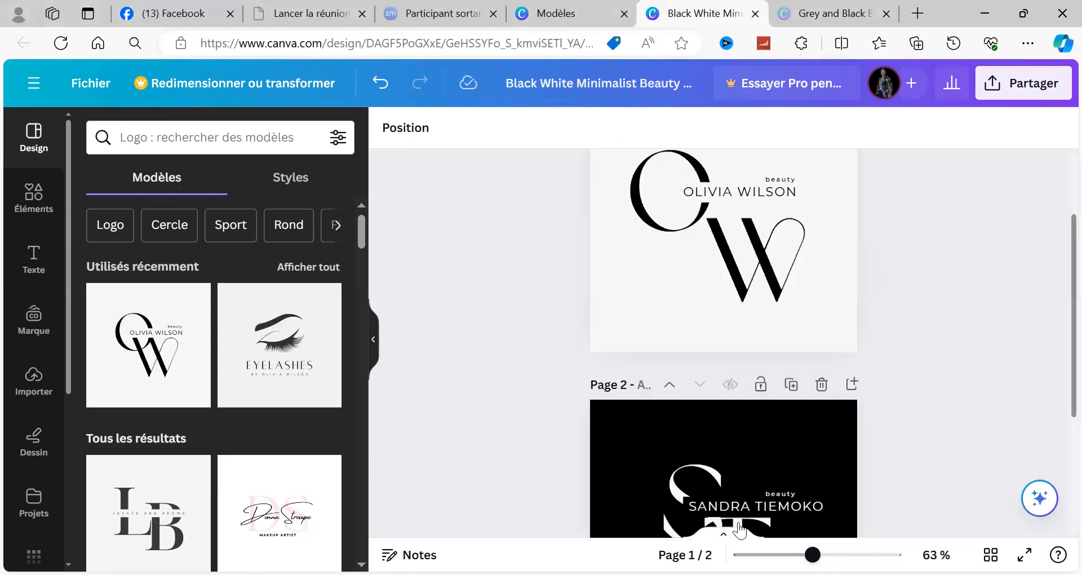
# Step: Add a blank third page below the black logo page, look over the pages, and delete the blank page
pyautogui.scroll(-3, 738, 529)
pyautogui.click(697, 509)
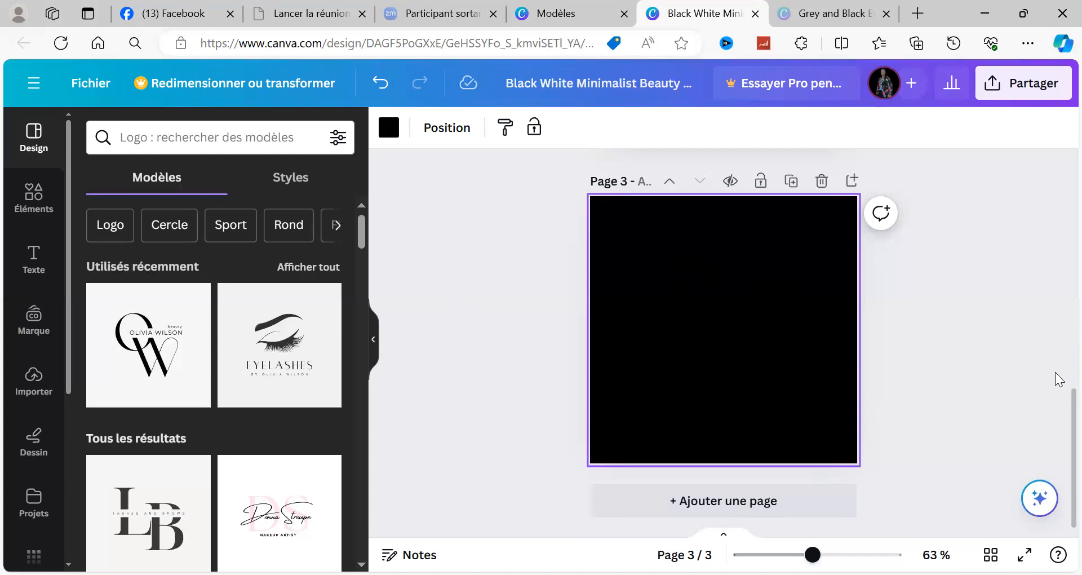
pyautogui.scroll(2, 1056, 321)
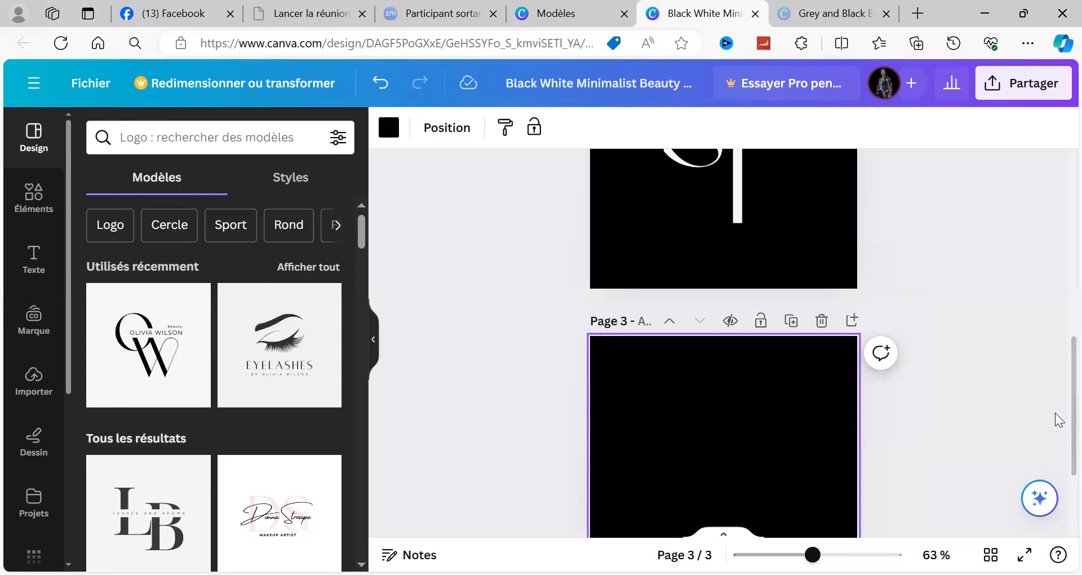
pyautogui.scroll(2, 1056, 434)
pyautogui.scroll(-2, 1059, 456)
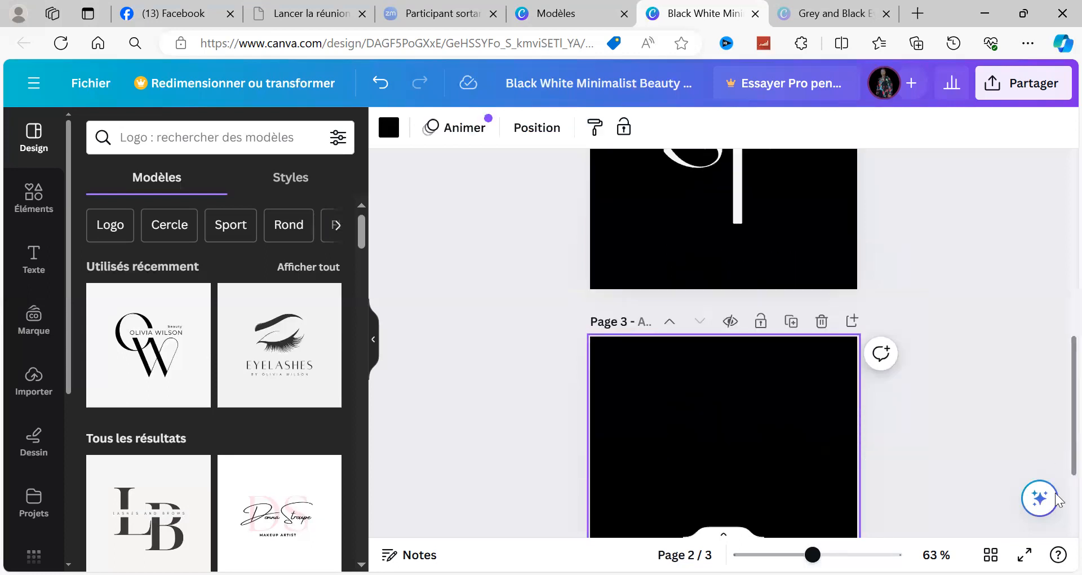
pyautogui.scroll(-2, 1055, 367)
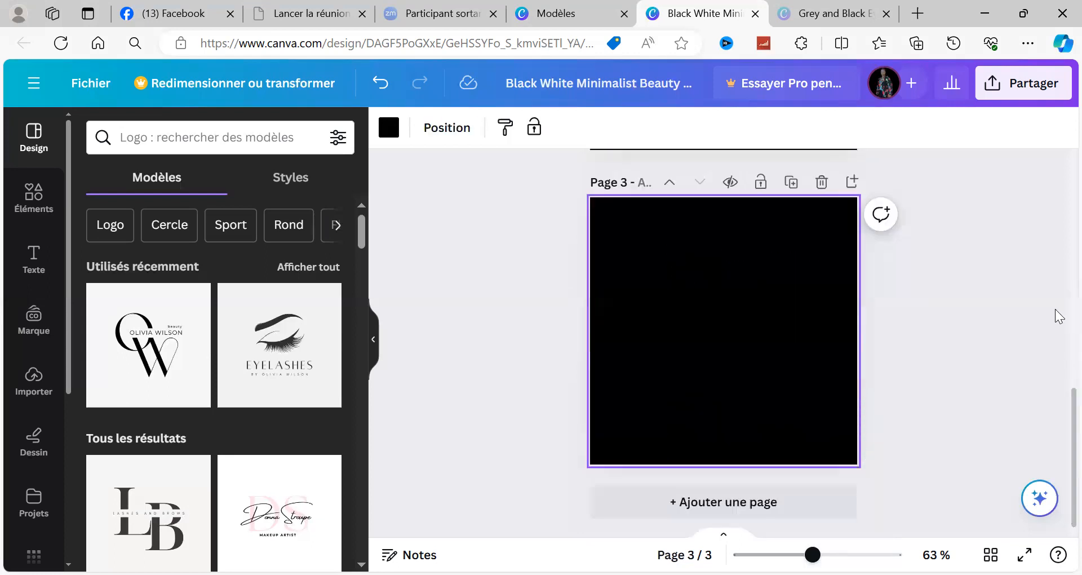
pyautogui.scroll(2, 1055, 312)
pyautogui.scroll(2, 1056, 372)
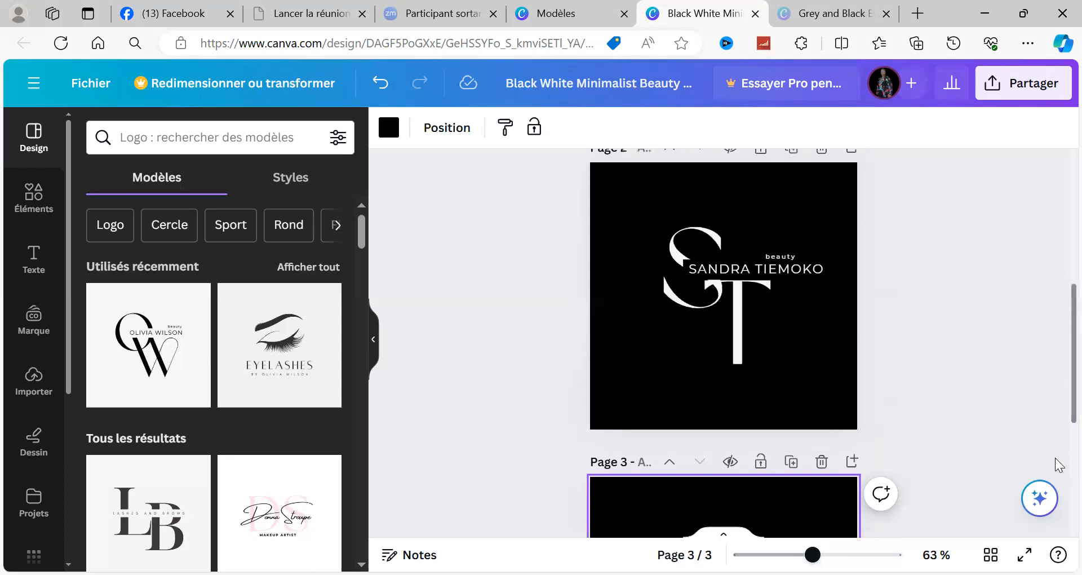
pyautogui.scroll(-2, 1055, 459)
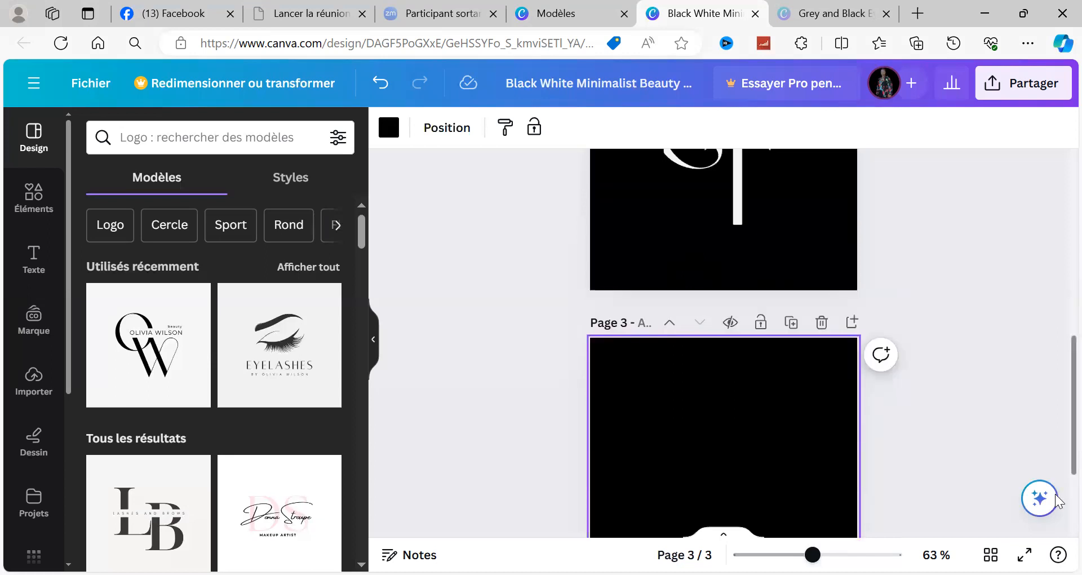
pyautogui.scroll(-2, 881, 263)
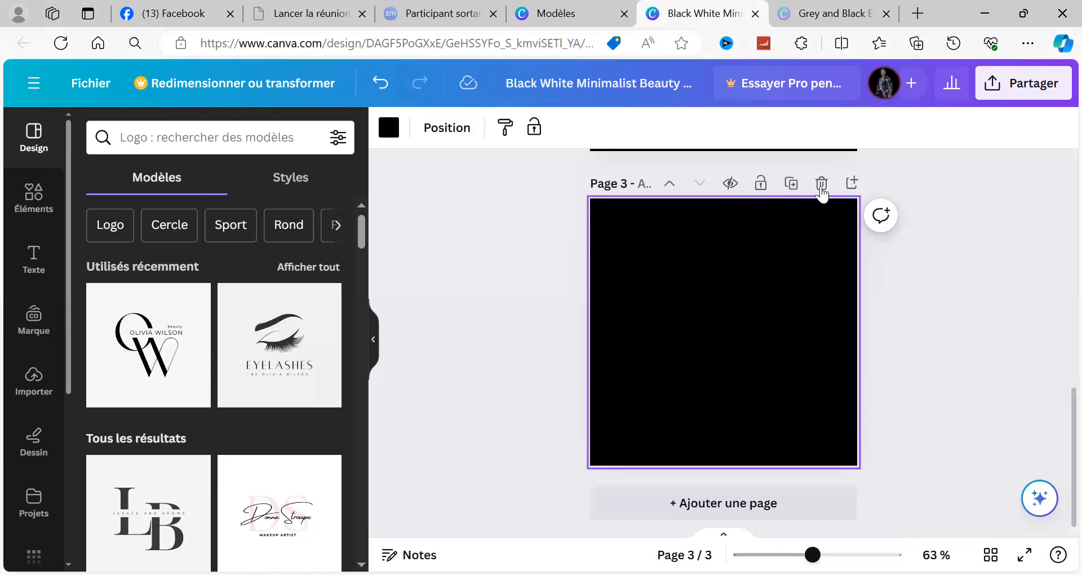
pyautogui.click(820, 186)
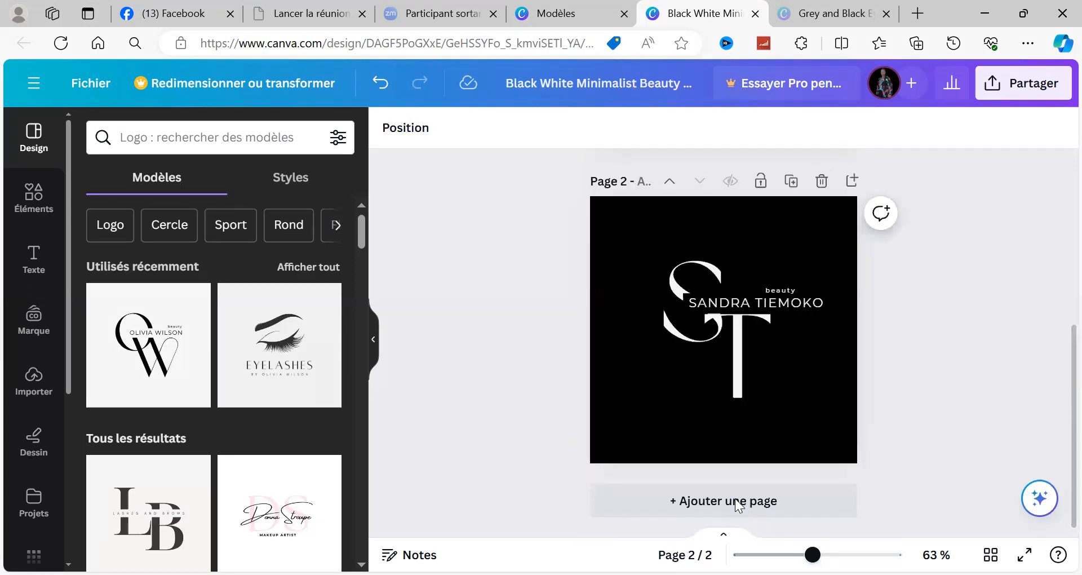
# Step: Add a blank page after the black logo on page 2
pyautogui.click(736, 501)
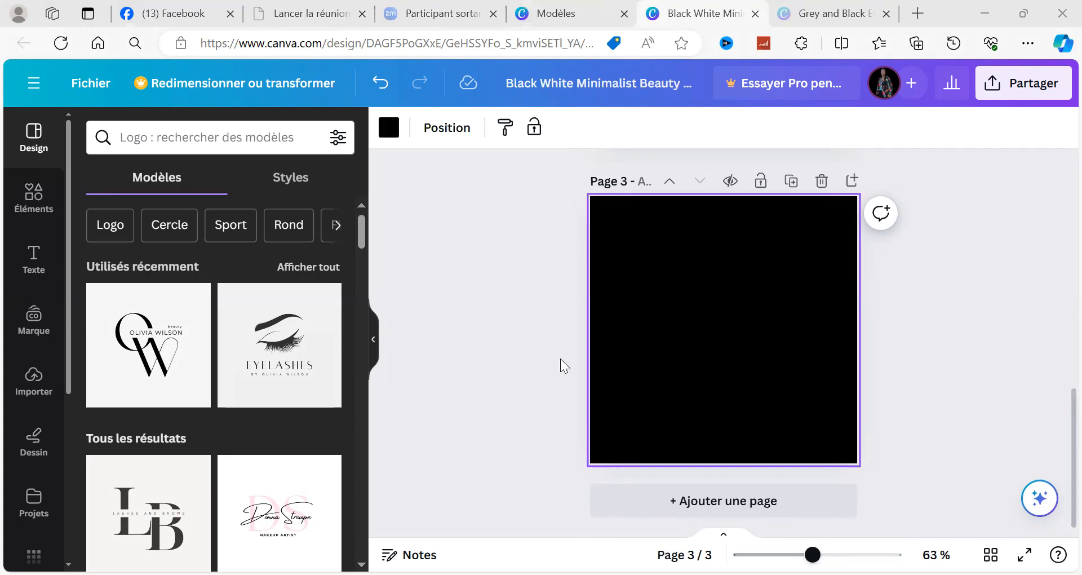
# Step: Compare the logo pages 1 and 2 with the blank black page 3
pyautogui.click(624, 102)
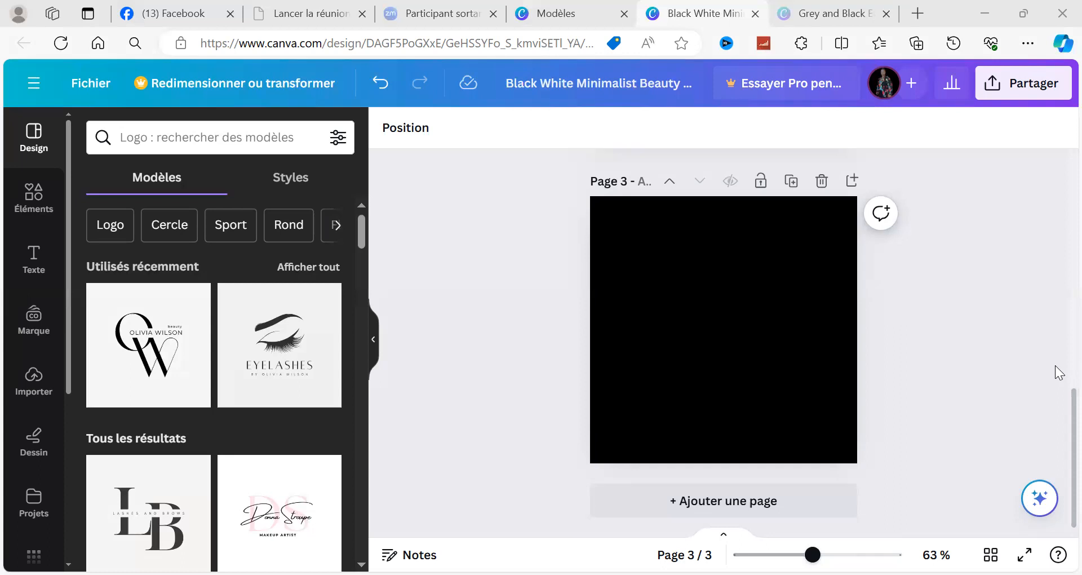
pyautogui.scroll(5, 1059, 282)
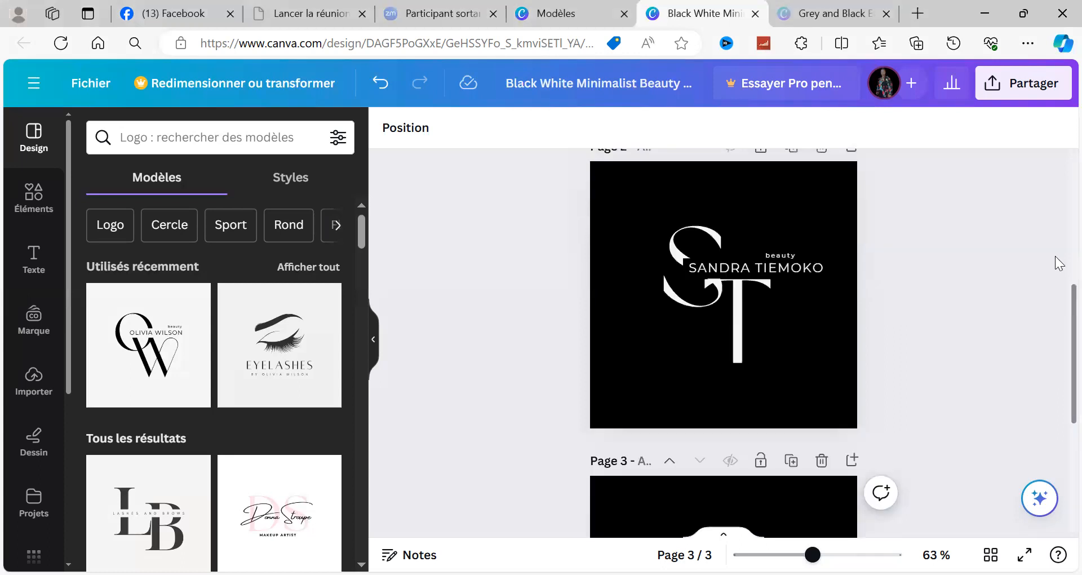
pyautogui.scroll(3, 1059, 262)
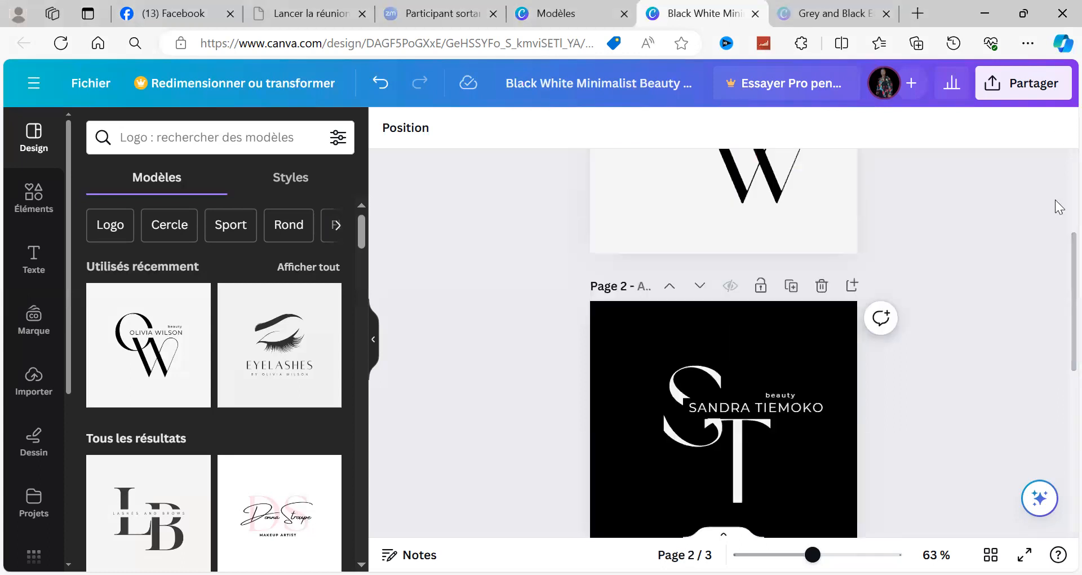
pyautogui.scroll(-3, 1059, 208)
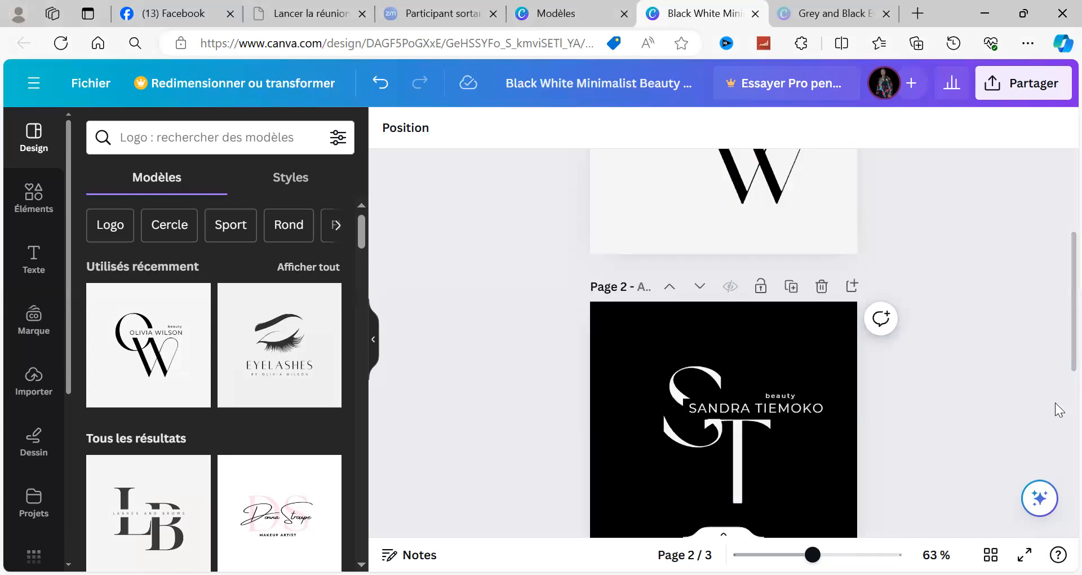
pyautogui.scroll(-3, 1058, 427)
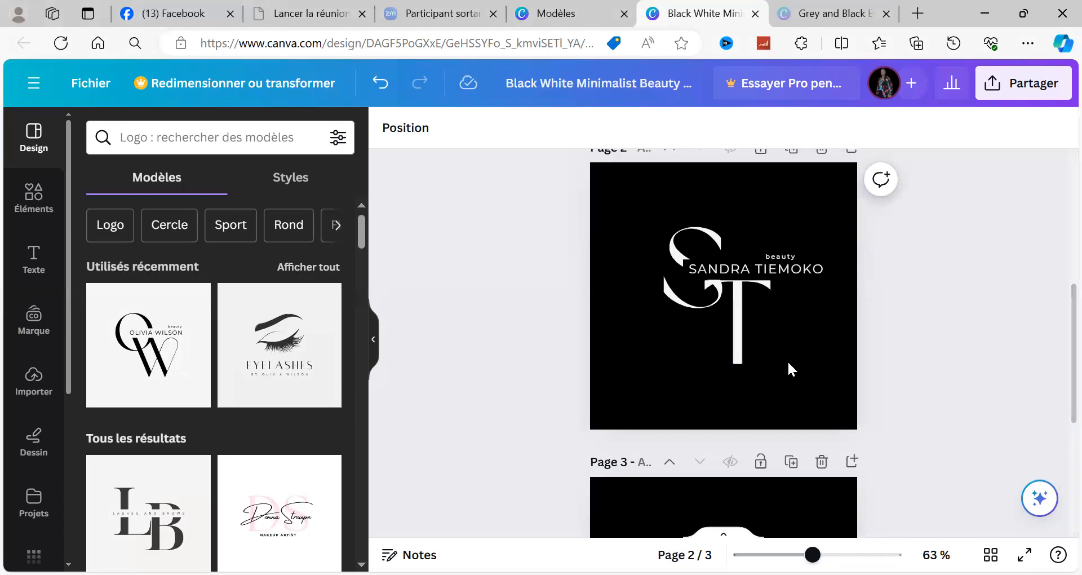
pyautogui.scroll(-3, 789, 367)
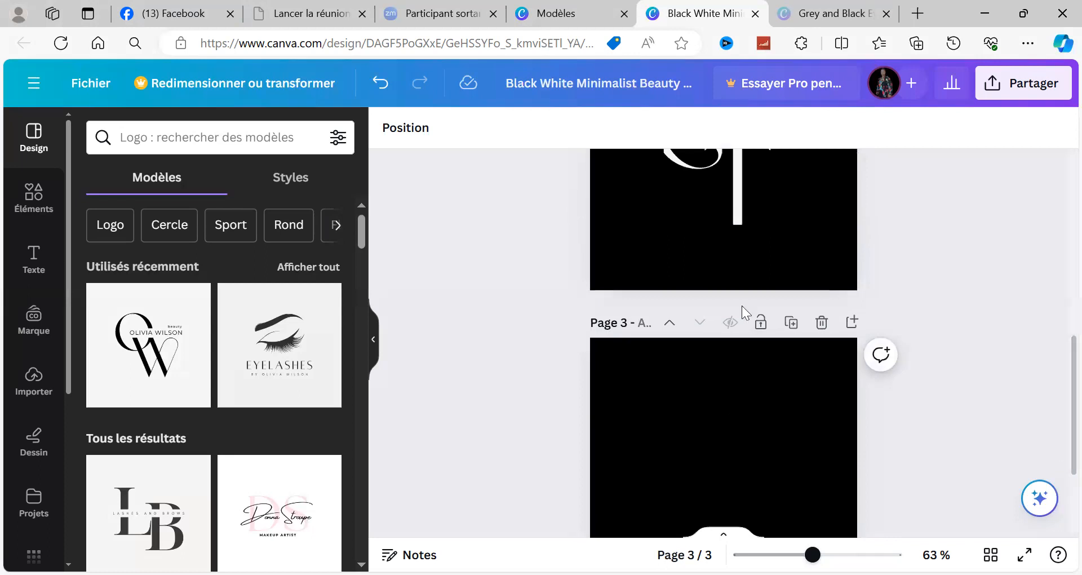
pyautogui.scroll(-3, 741, 309)
# Step: Examine the background color options for the blank page 3
pyautogui.click(732, 278)
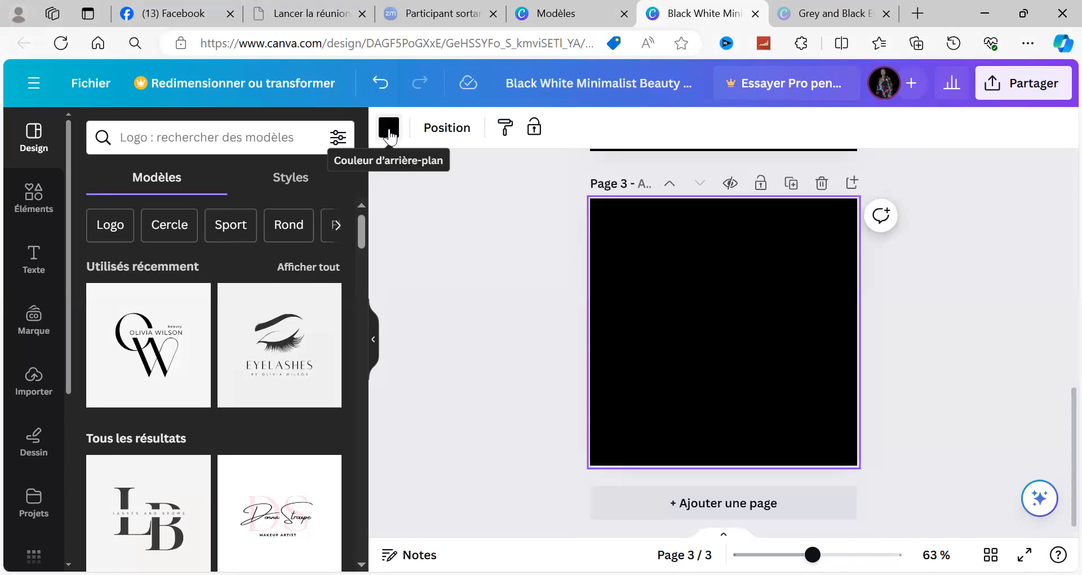
pyautogui.click(389, 129)
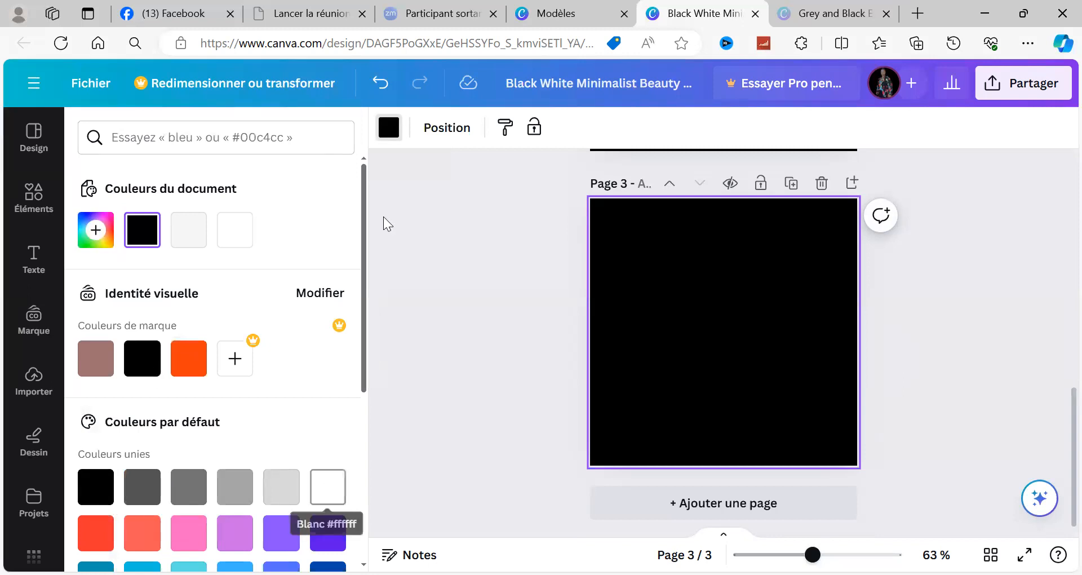
pyautogui.click(484, 304)
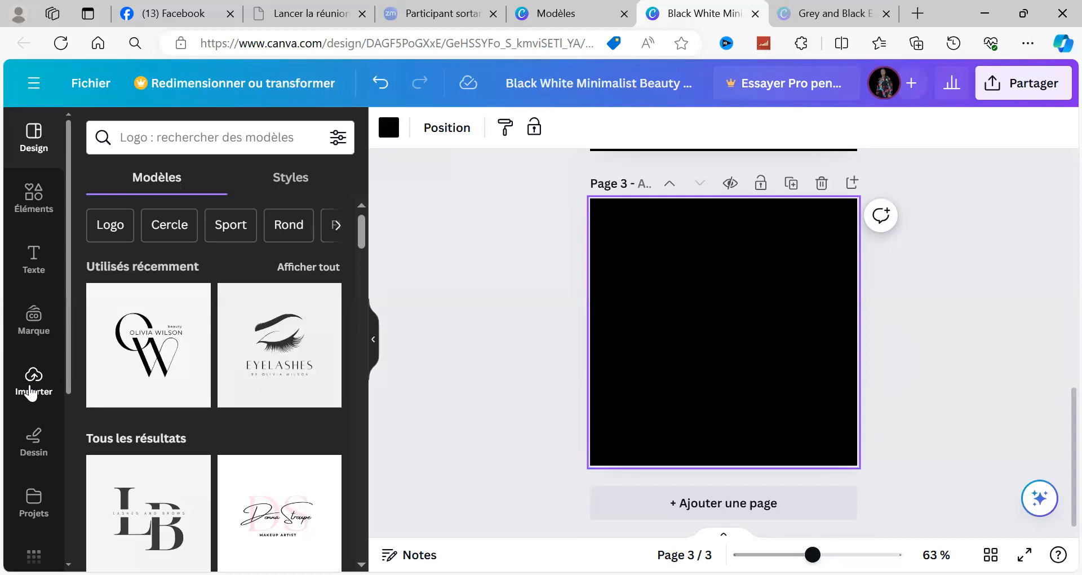
# Step: Open the uploaded images and browse them for a portrait photo
pyautogui.click(38, 396)
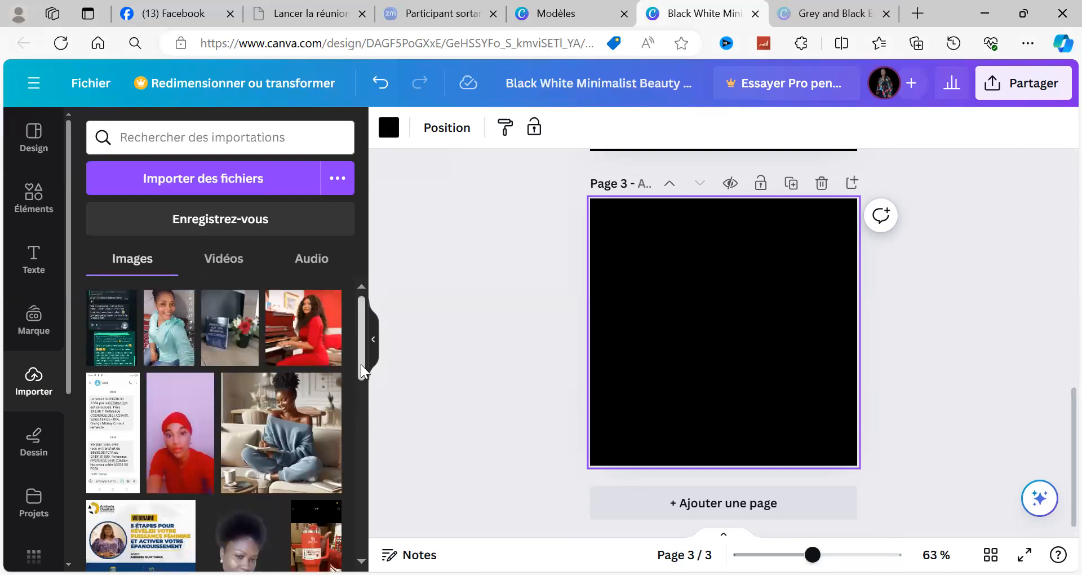
pyautogui.moveTo(362, 365); pyautogui.dragTo(369, 400)
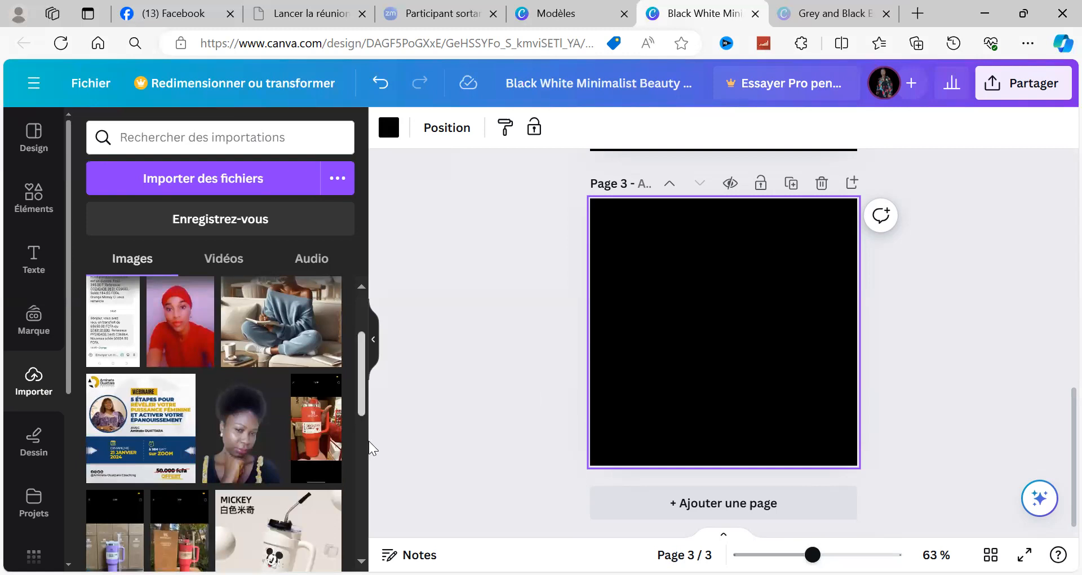
pyautogui.scroll(-3, 368, 440)
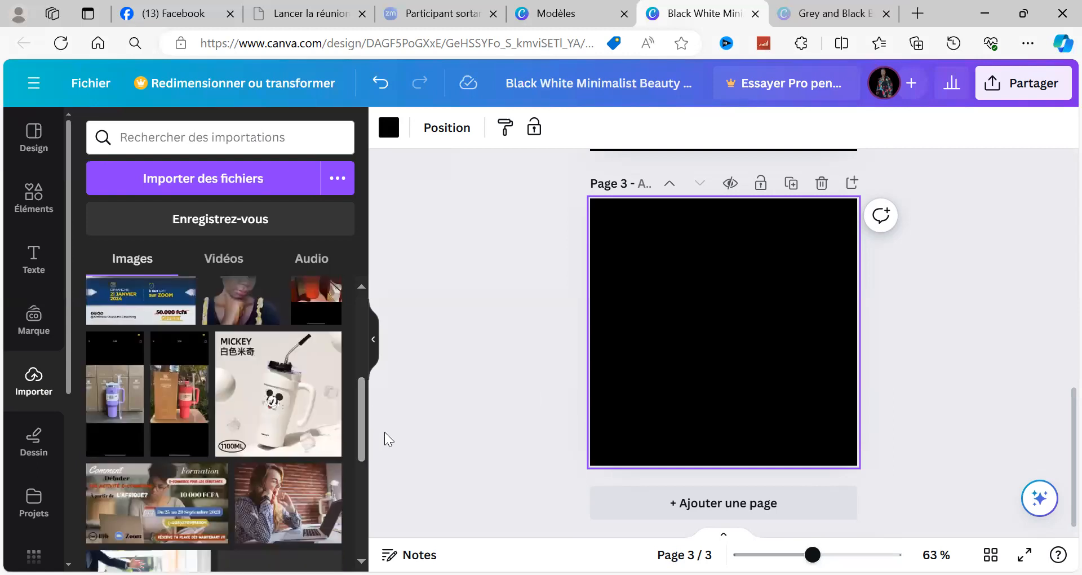
# Step: Search Google for "remove bg" in a new browser tab
pyautogui.click(927, 18)
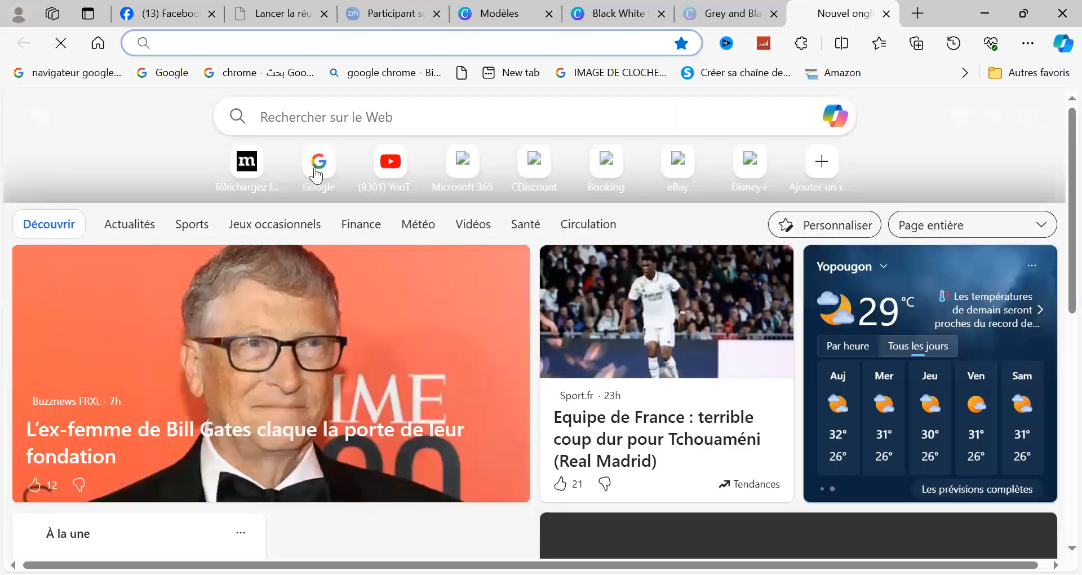
pyautogui.click(316, 171)
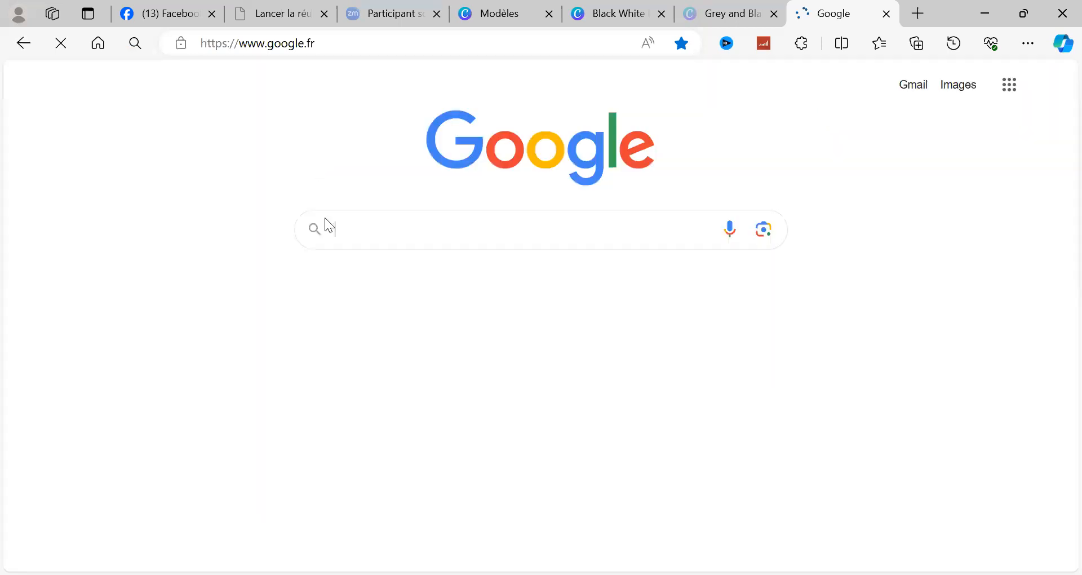
pyautogui.click(331, 227)
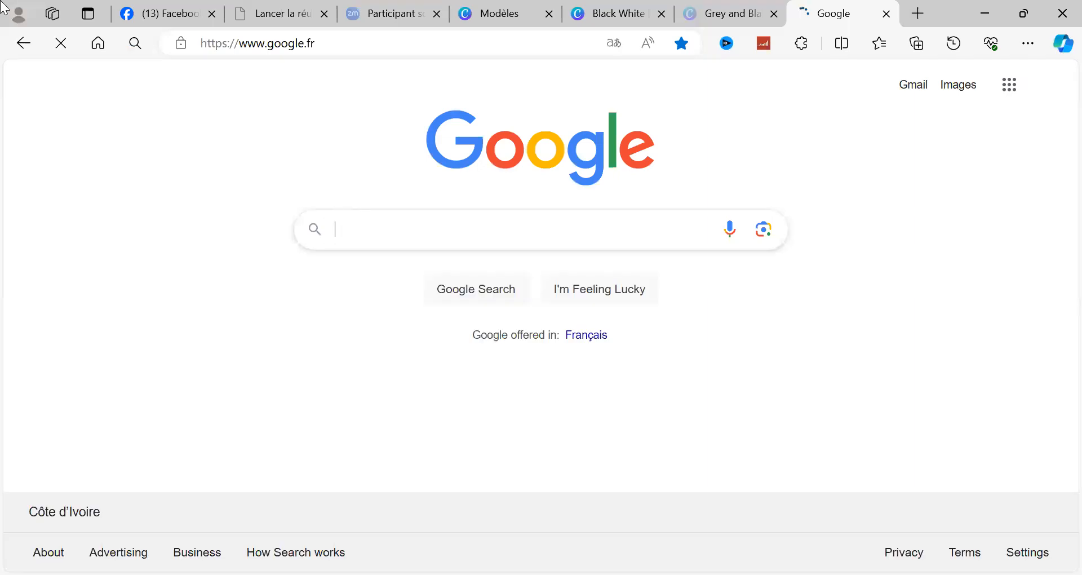
pyautogui.write('RE')
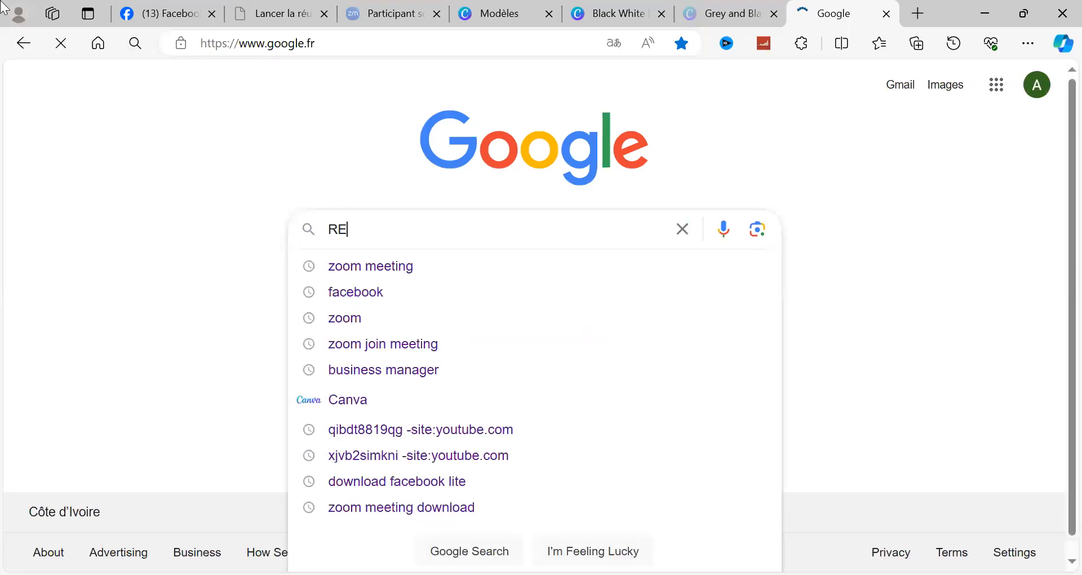
pyautogui.write('?OVE')
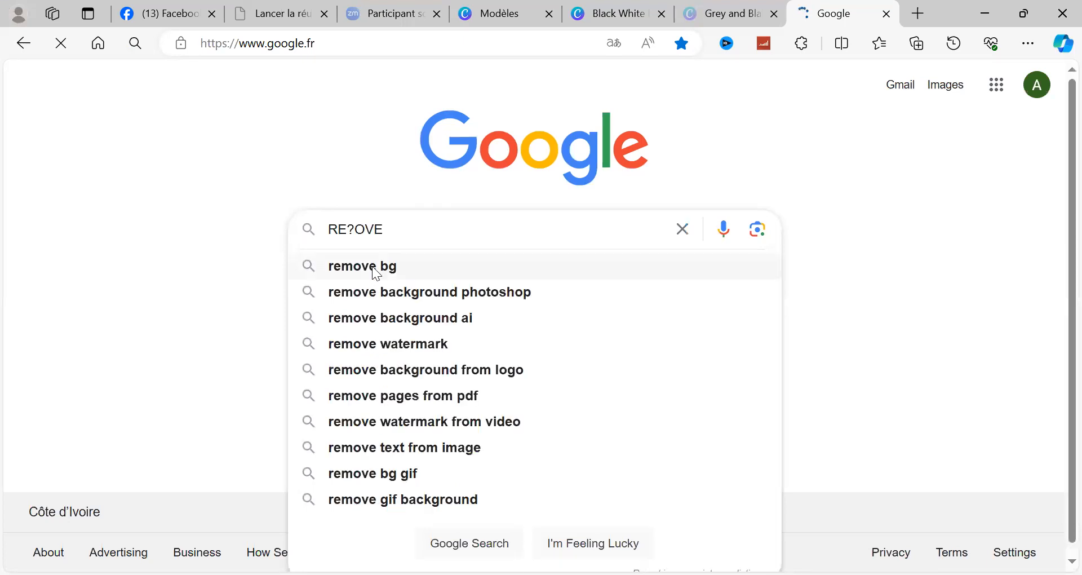
pyautogui.click(372, 265)
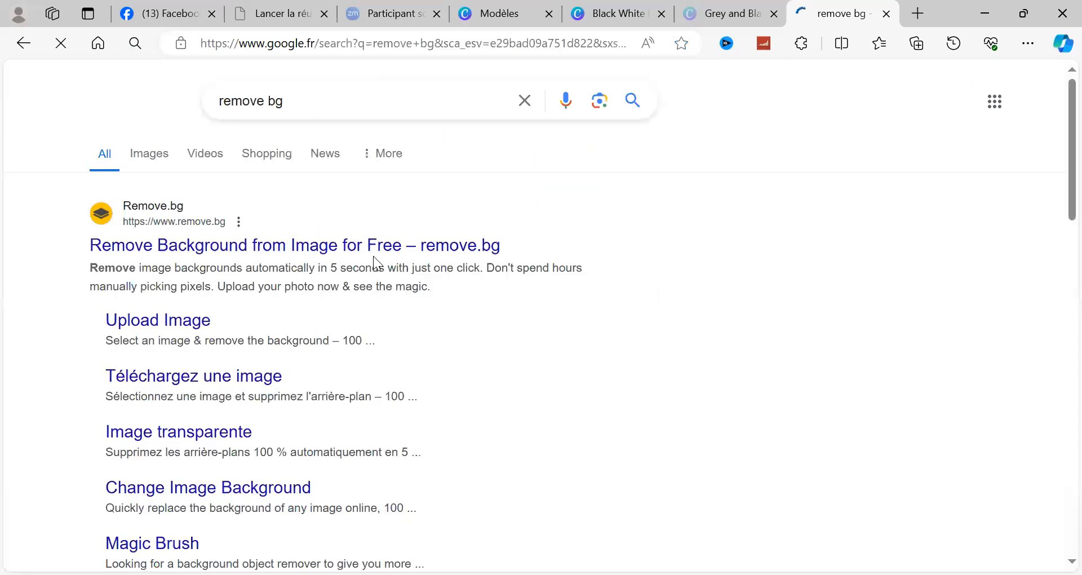
# Step: Open the remove.bg website, dismiss the cookie notice, and try to start an image upload
pyautogui.click(199, 248)
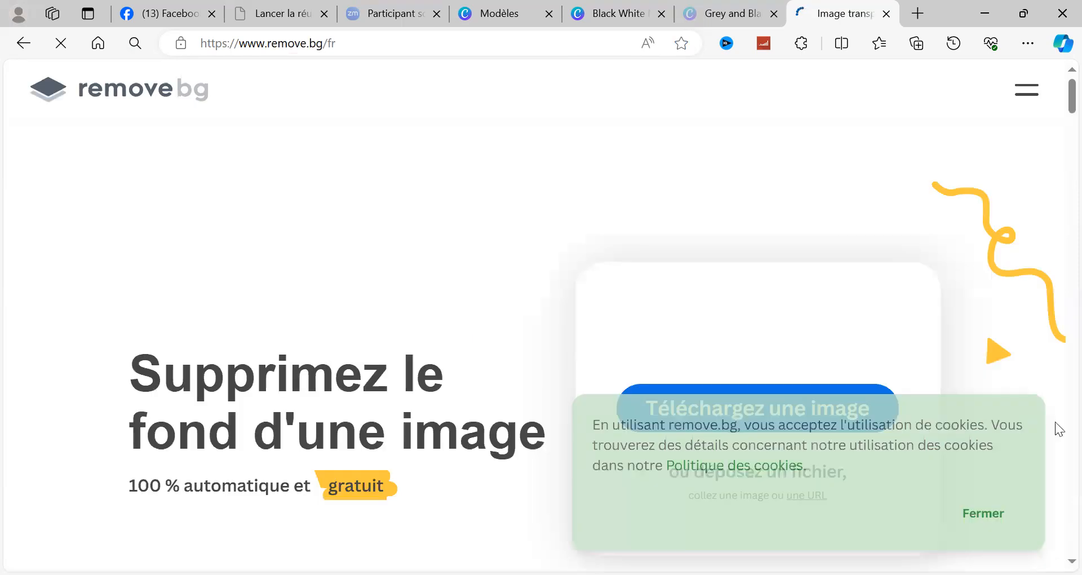
pyautogui.click(976, 475)
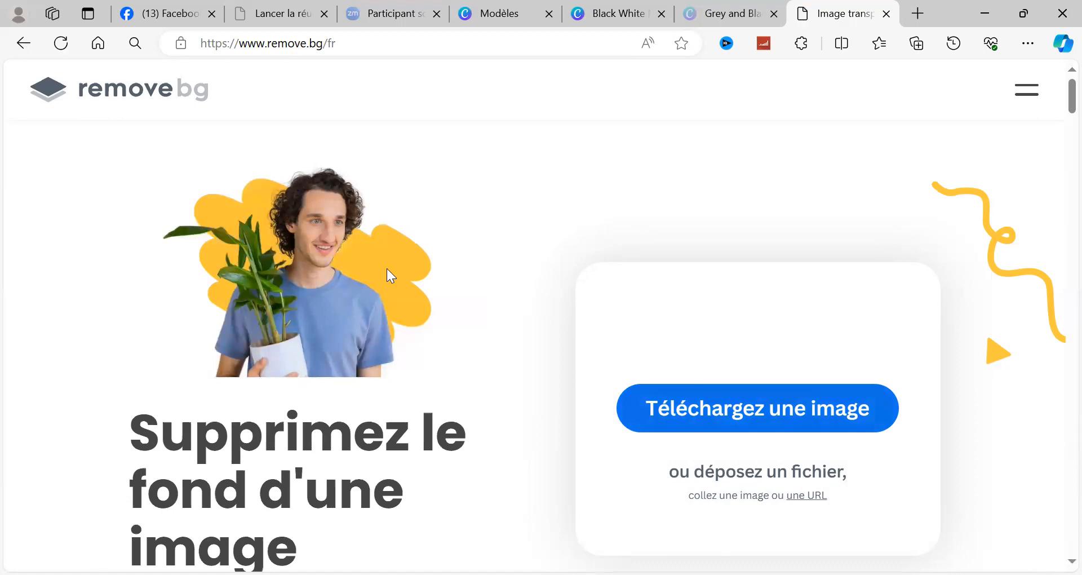
pyautogui.click(709, 411)
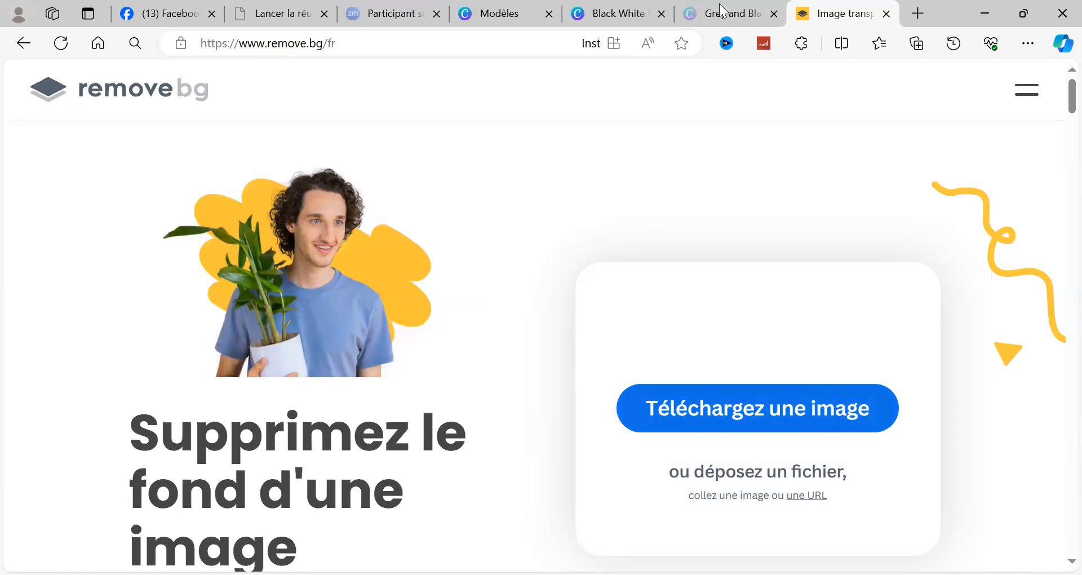
# Step: Return to the Black White Minimalist Beauty design in Canva and browse the uploads for a portrait without background
pyautogui.click(736, 10)
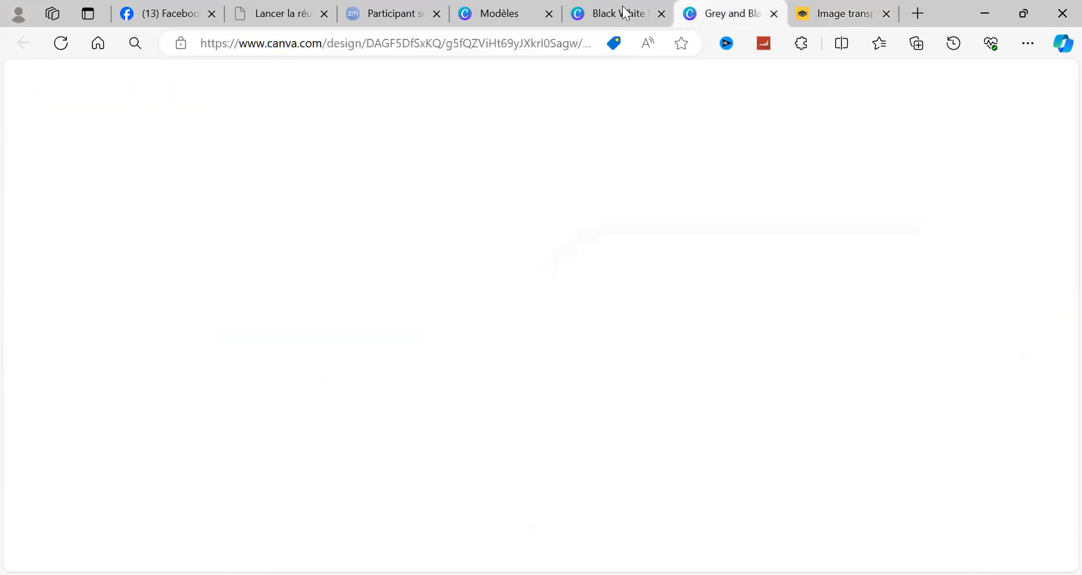
pyautogui.click(625, 12)
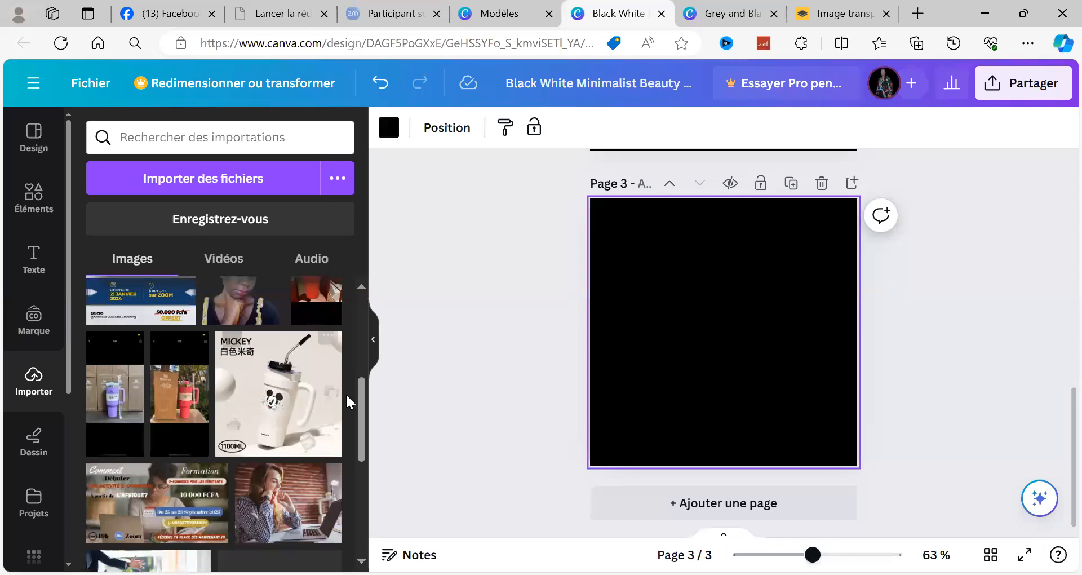
pyautogui.moveTo(364, 435); pyautogui.dragTo(363, 359)
pyautogui.scroll(-4, 237, 339)
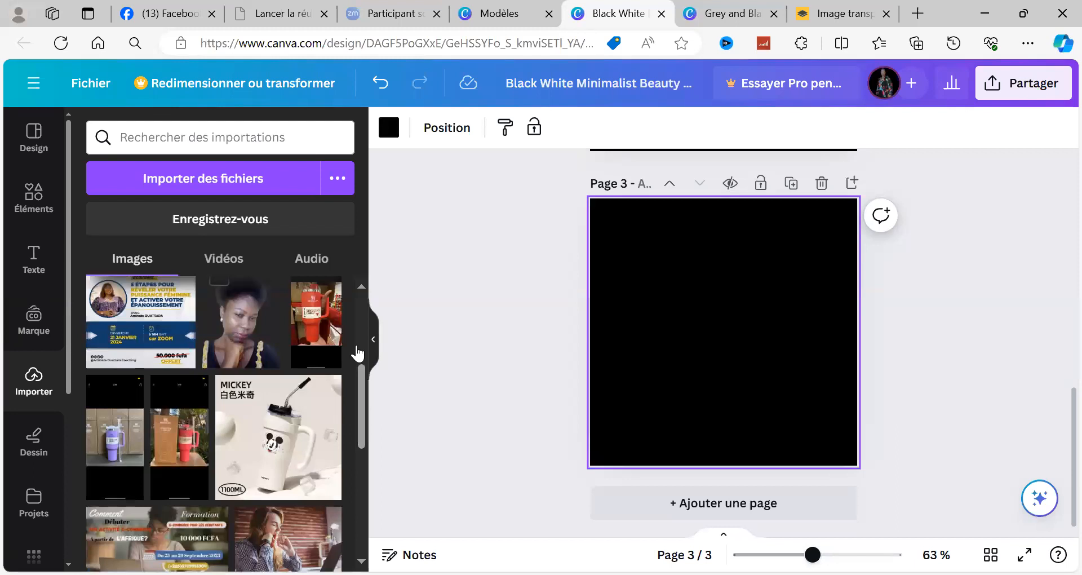
pyautogui.moveTo(359, 415); pyautogui.dragTo(359, 507)
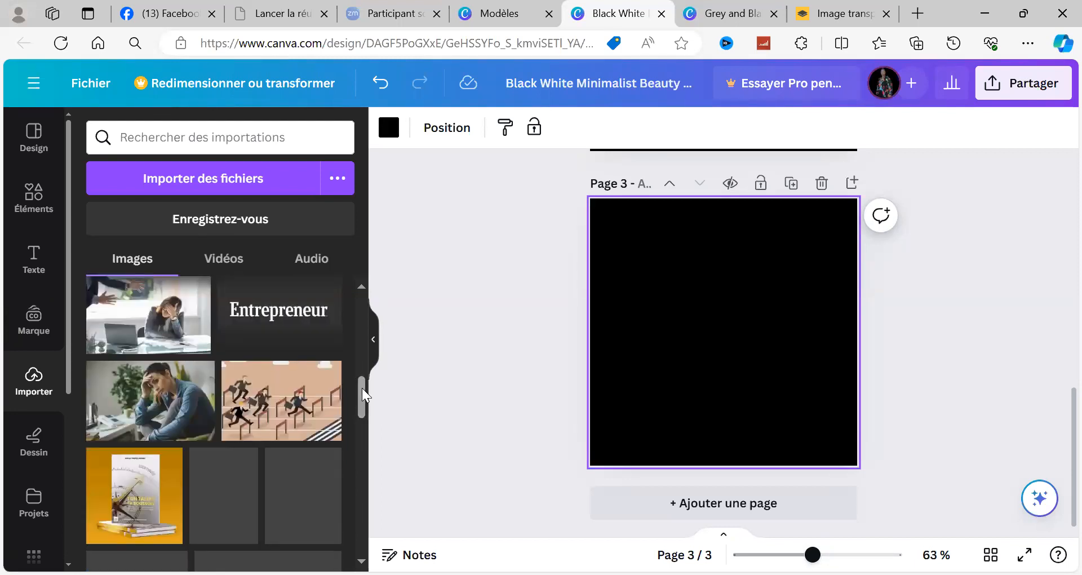
pyautogui.click(361, 429)
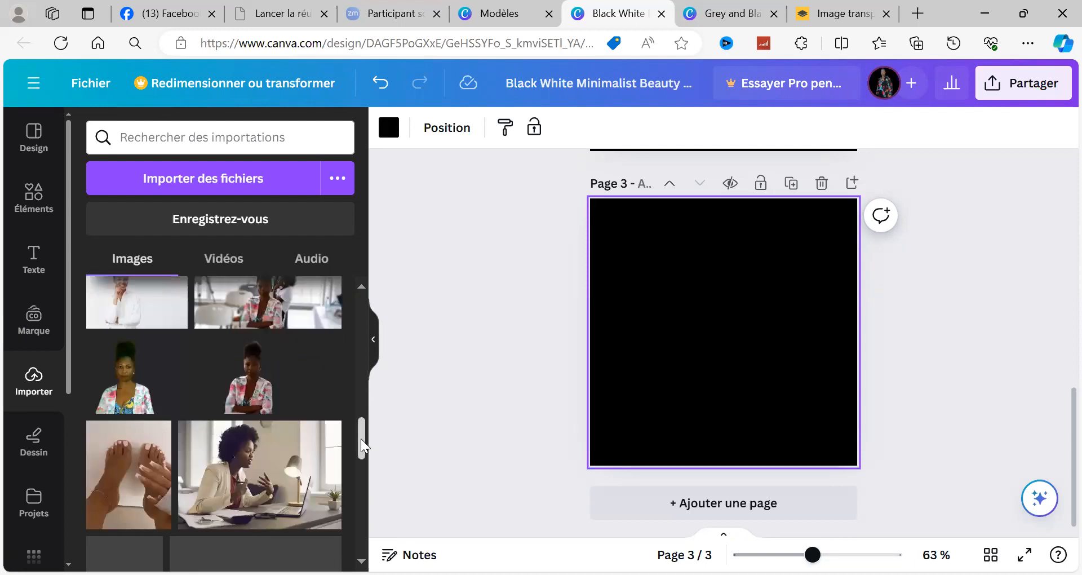
pyautogui.scroll(-5, 366, 479)
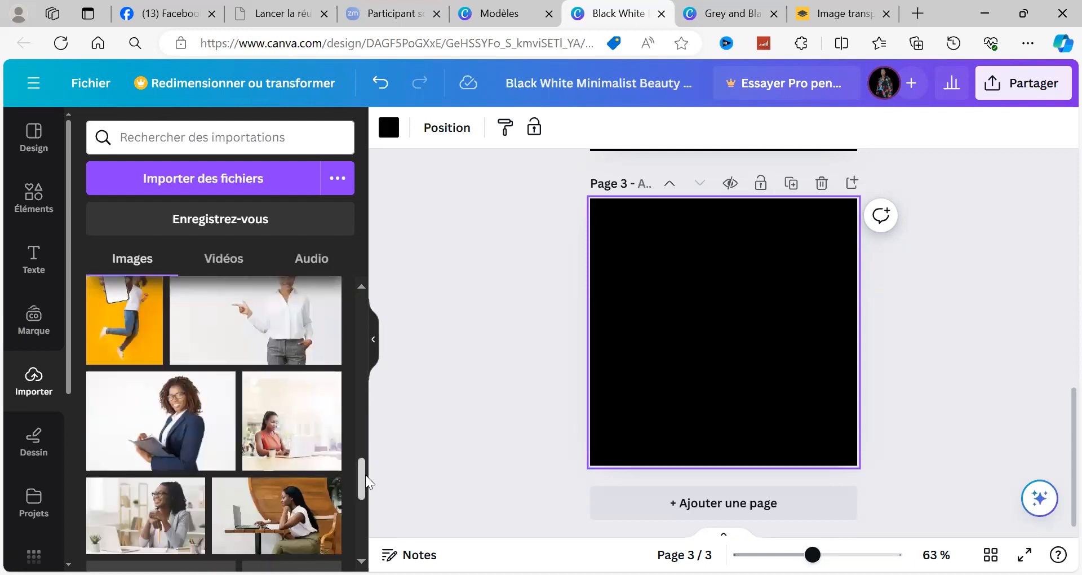
pyautogui.click(361, 519)
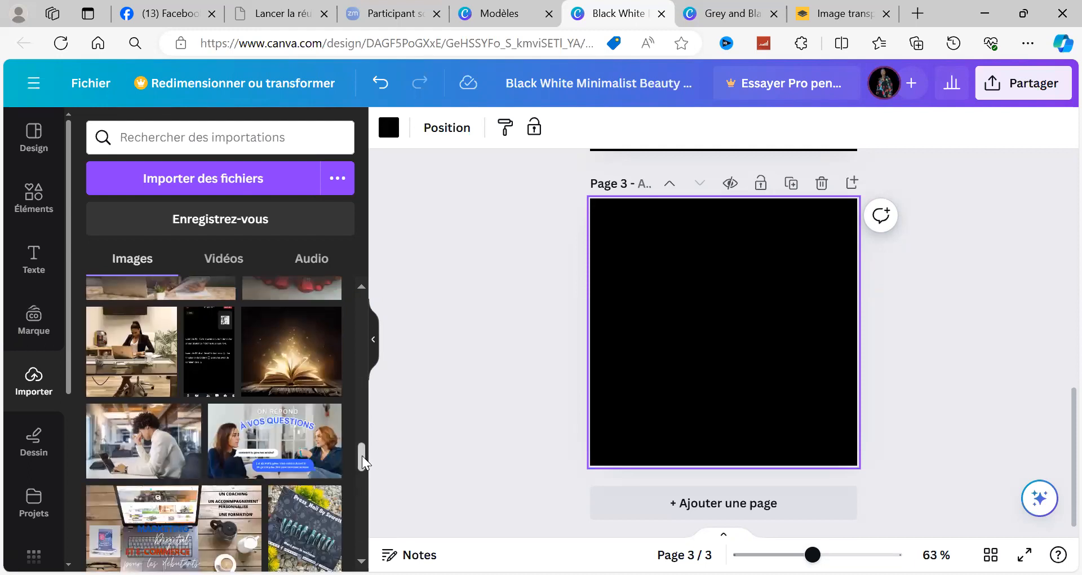
pyautogui.click(360, 479)
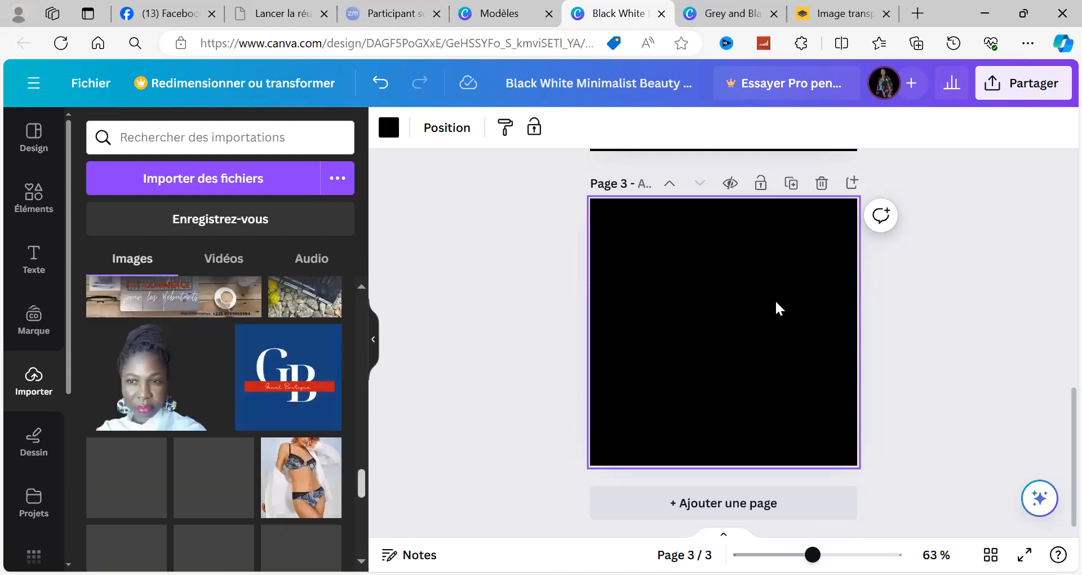
# Step: Place the background-free portrait of the woman in the white top on page 3, and delete it again
pyautogui.moveTo(212, 355)
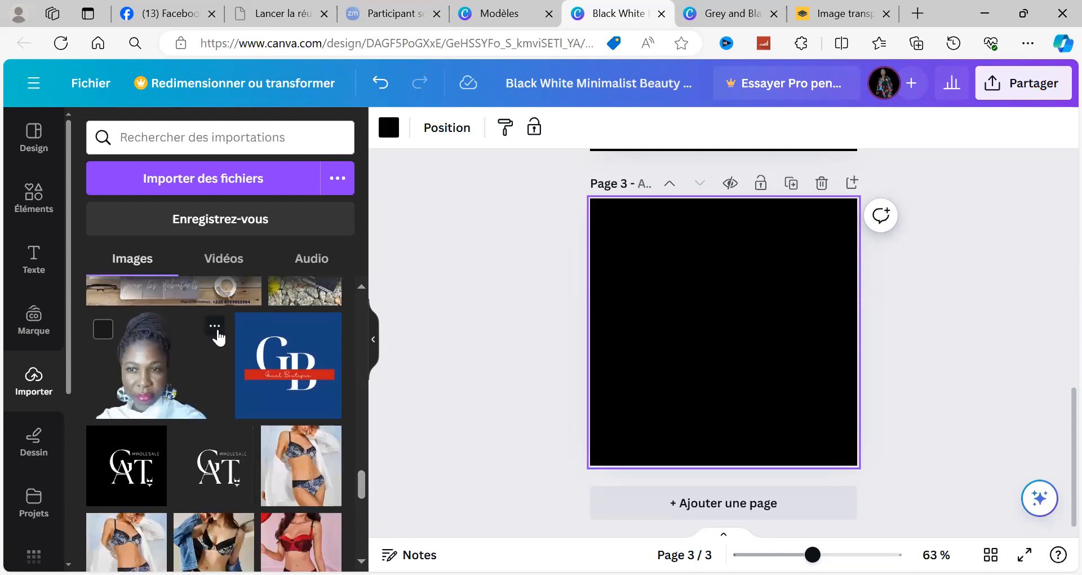
pyautogui.click(192, 364)
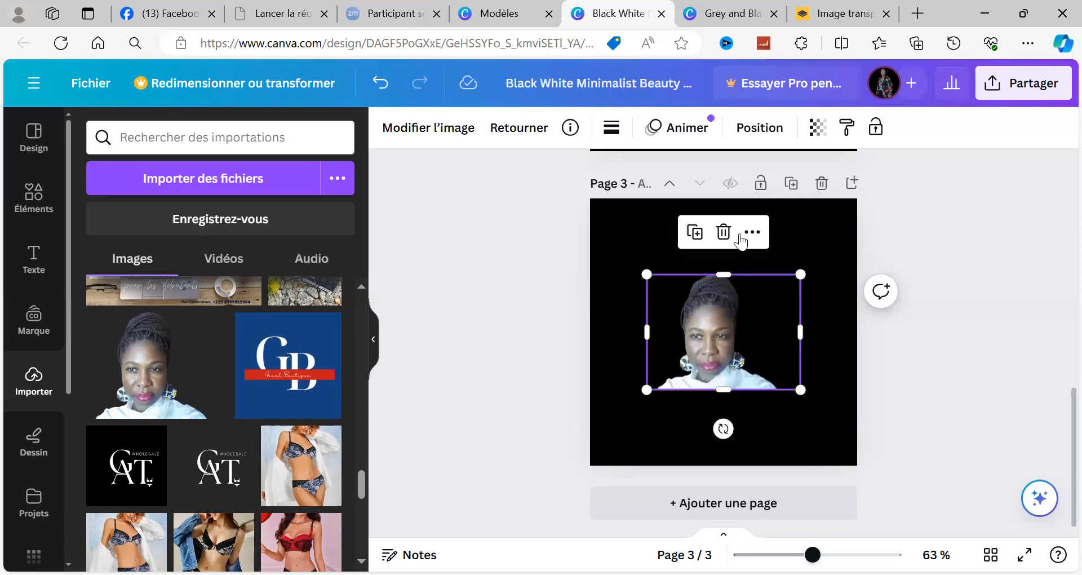
pyautogui.click(723, 230)
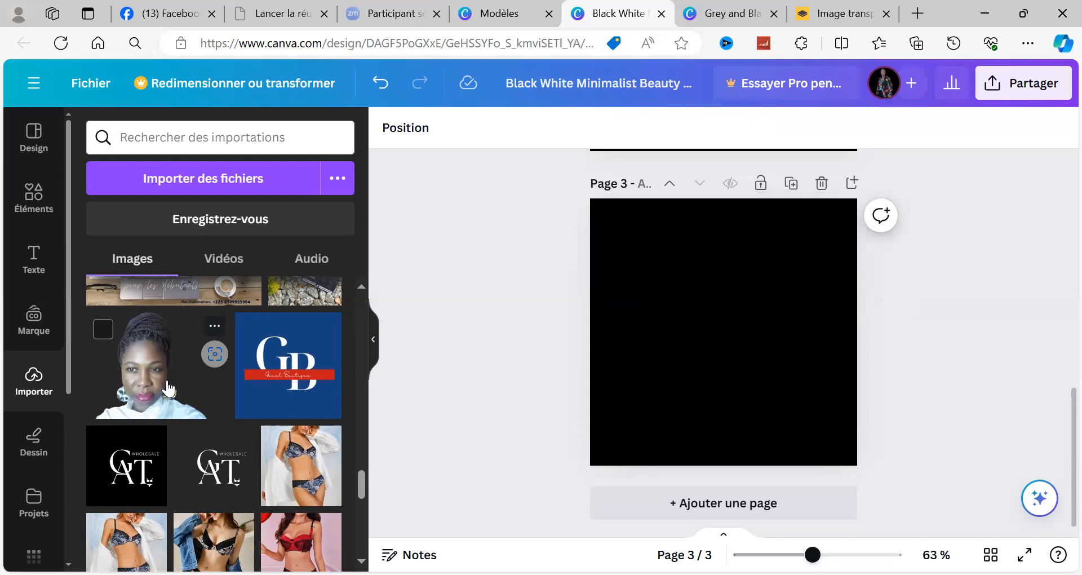
# Step: Place the background-free portrait of the woman in the white top on page 3 and enlarge it to the full page height
pyautogui.click(140, 392)
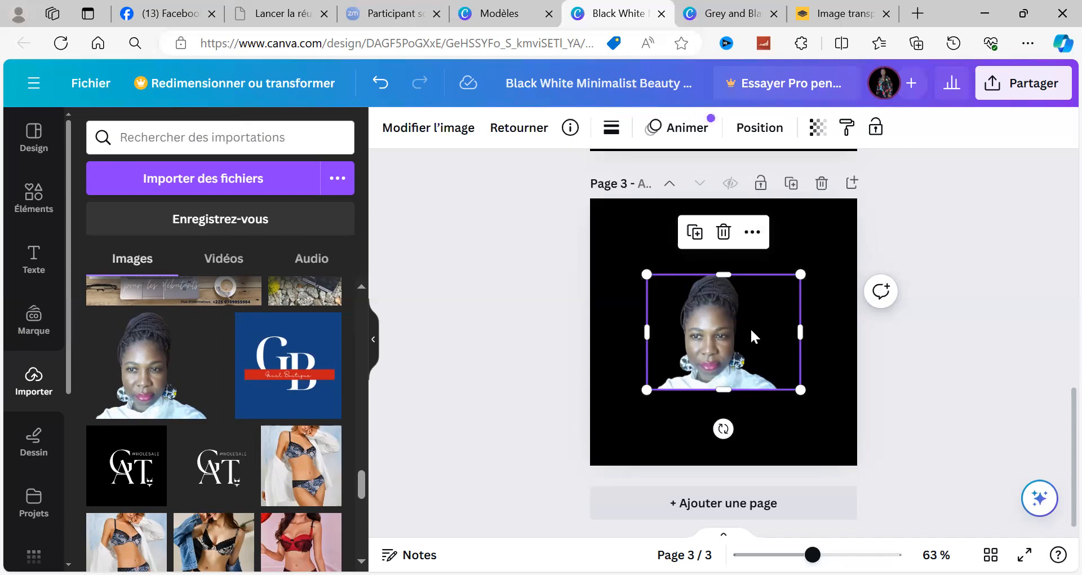
pyautogui.click(680, 310)
pyautogui.click(728, 281)
pyautogui.moveTo(719, 215)
pyautogui.mouseDown()
pyautogui.moveTo(719, 236)
pyautogui.moveTo(719, 198)
pyautogui.mouseUp()
pyautogui.moveTo(655, 427); pyautogui.dragTo(695, 361)
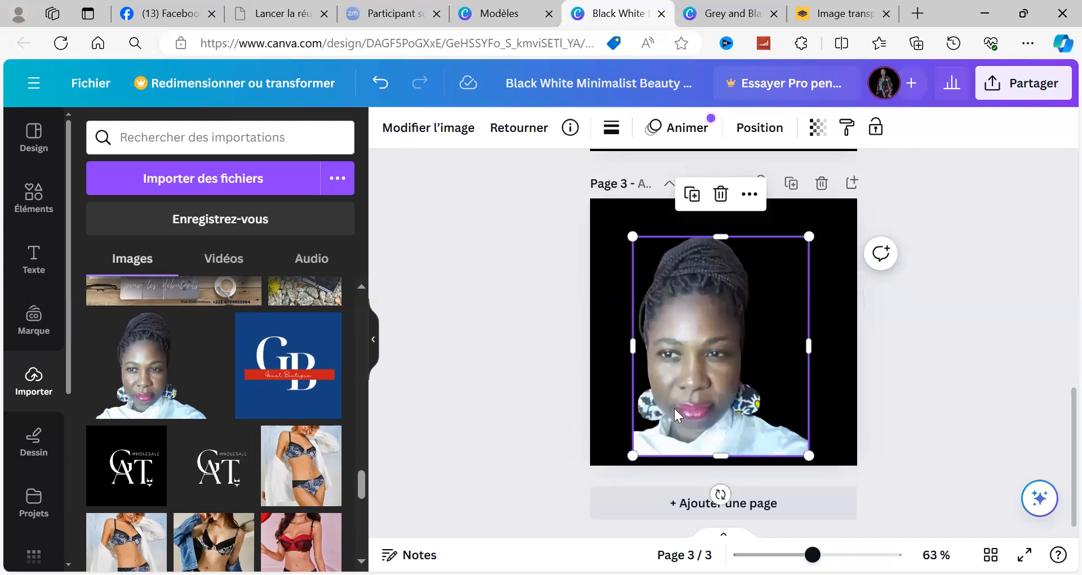
pyautogui.moveTo(636, 444); pyautogui.dragTo(619, 453)
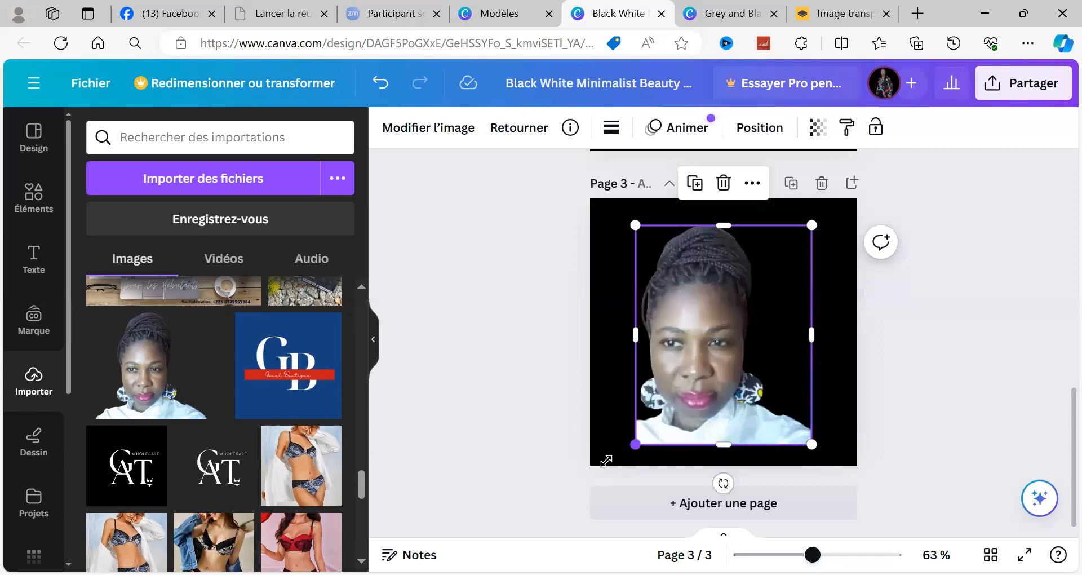
pyautogui.moveTo(619, 452); pyautogui.dragTo(602, 474)
pyautogui.moveTo(611, 340); pyautogui.dragTo(590, 343)
pyautogui.moveTo(705, 222); pyautogui.dragTo(709, 198)
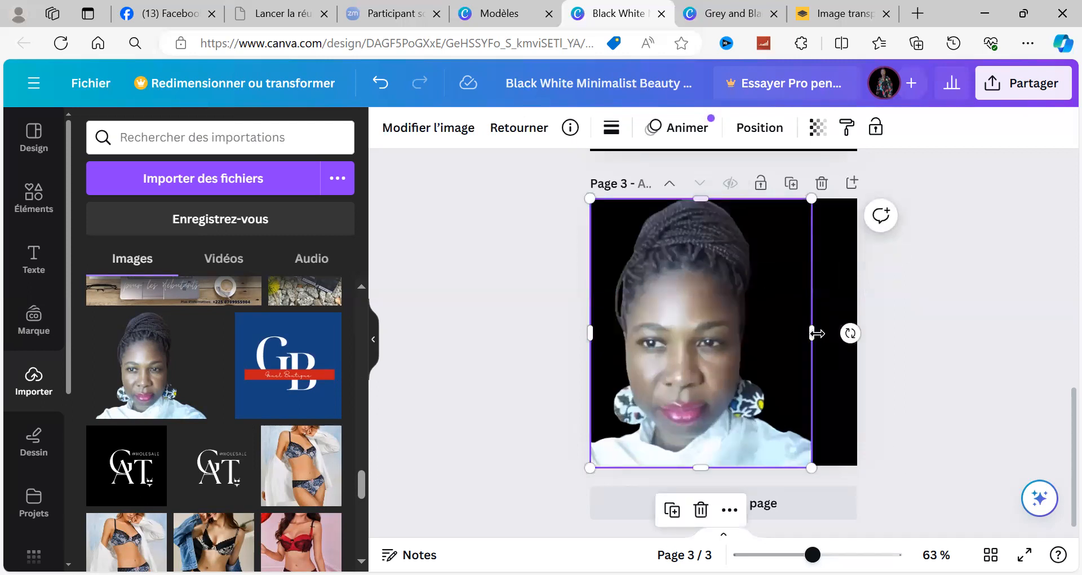
# Step: Reposition and widen the portrait so that it spans the full width of page 3
pyautogui.moveTo(779, 338); pyautogui.dragTo(868, 330)
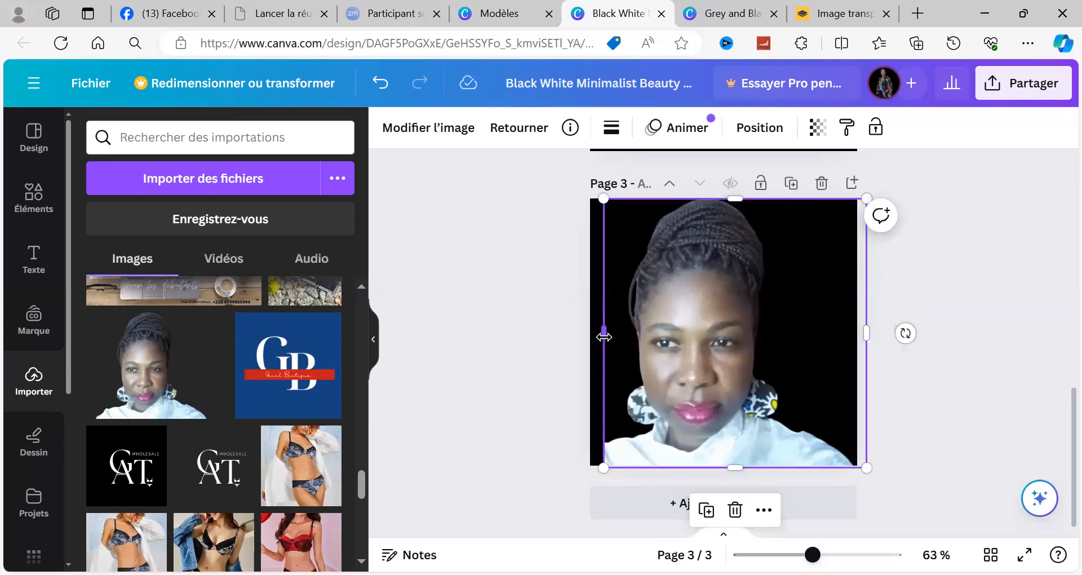
pyautogui.moveTo(603, 336); pyautogui.dragTo(587, 332)
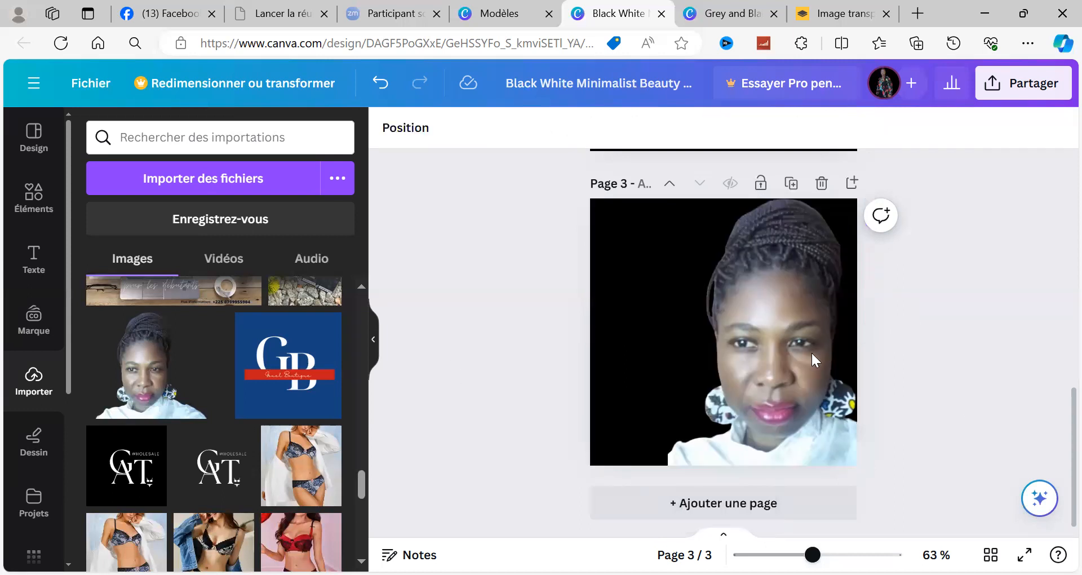
pyautogui.moveTo(801, 352); pyautogui.dragTo(734, 347)
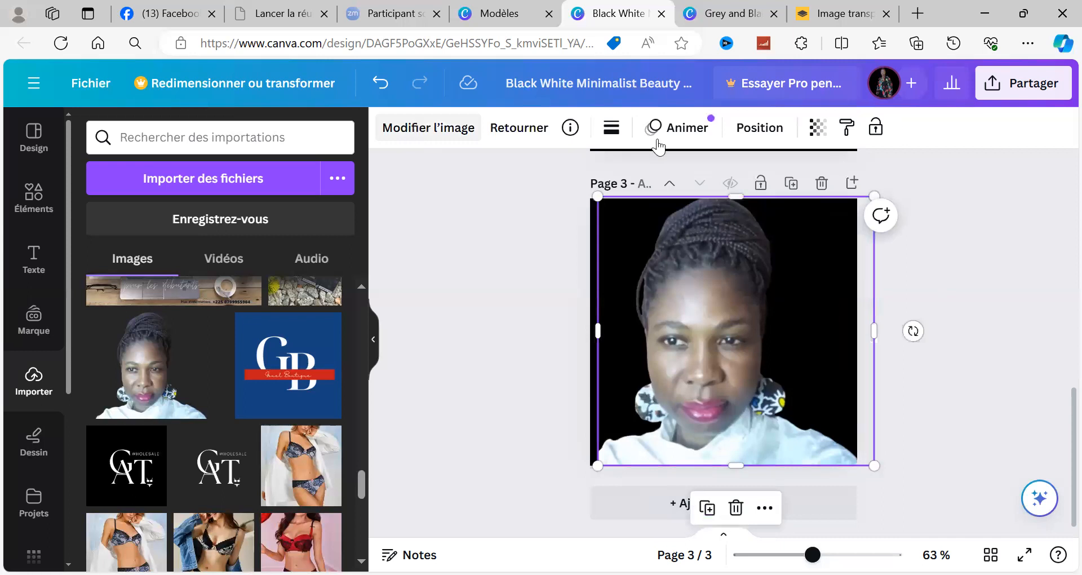
pyautogui.click(512, 335)
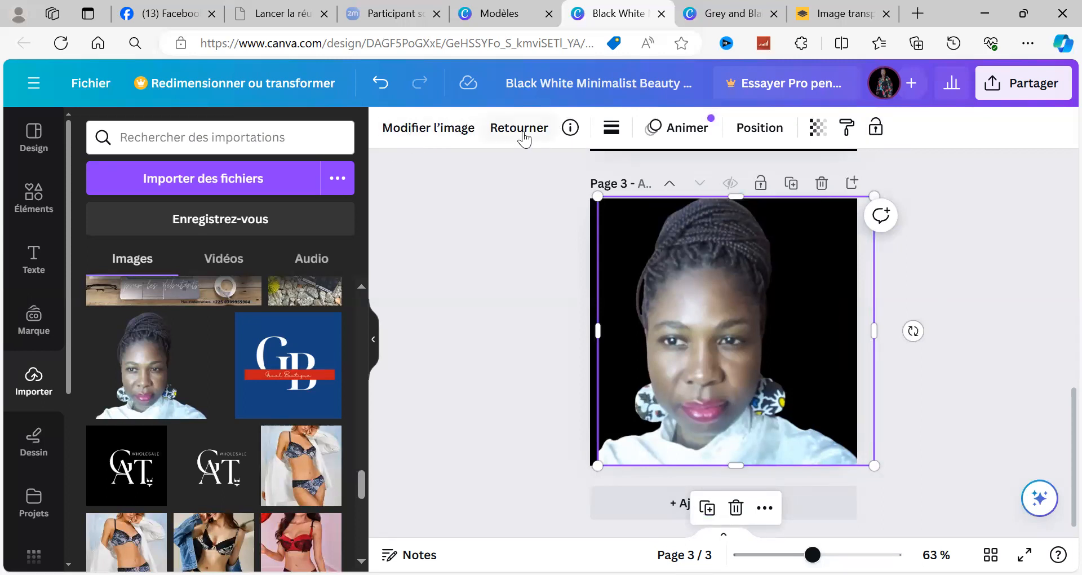
pyautogui.moveTo(595, 329); pyautogui.dragTo(584, 330)
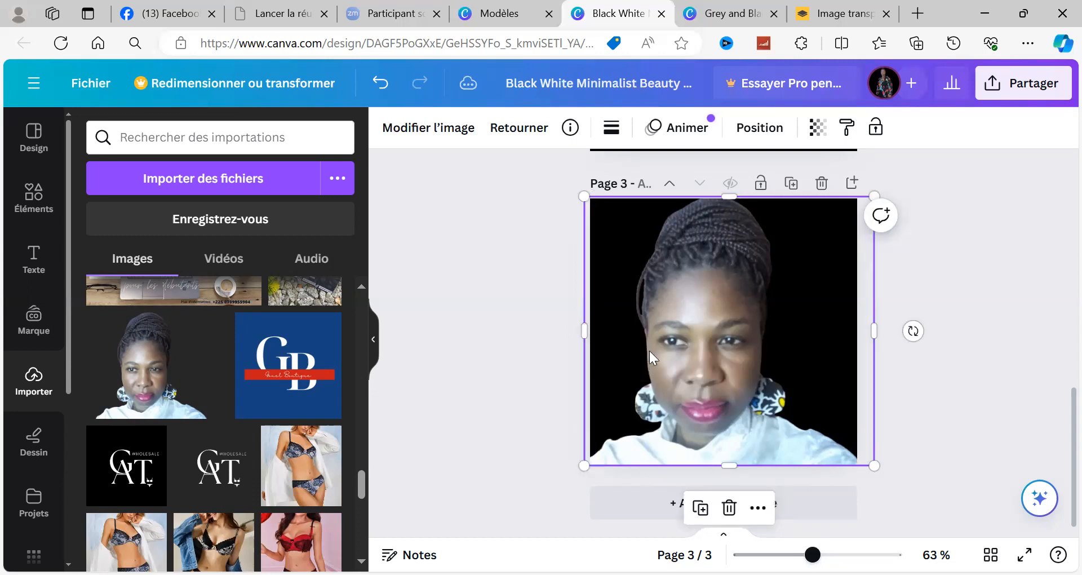
pyautogui.moveTo(734, 336); pyautogui.dragTo(725, 340)
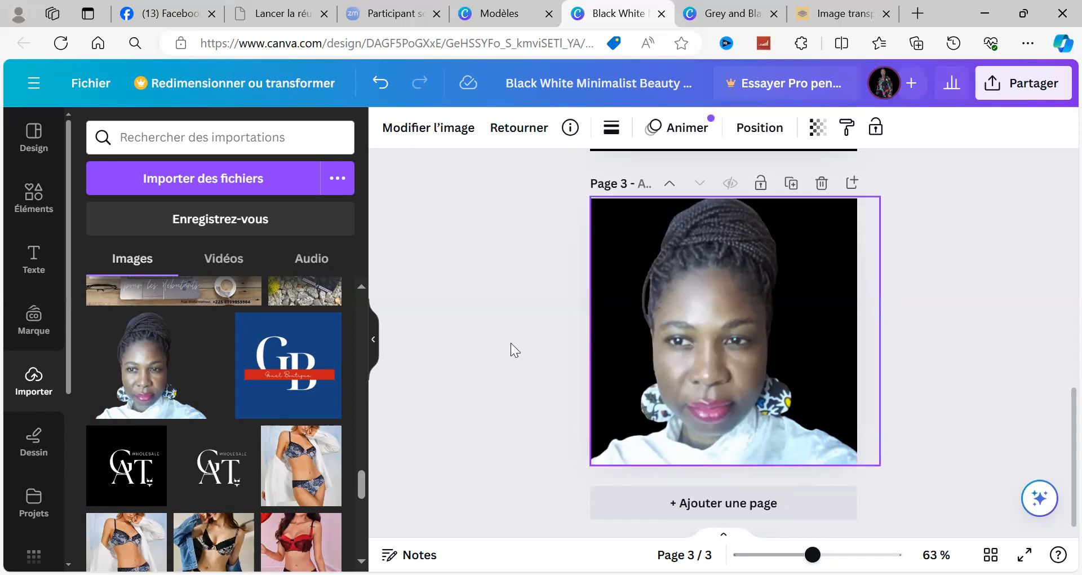
# Step: Flip the portrait horizontally, then move and resize it to cover page 3 with the face near the centre
pyautogui.click(505, 131)
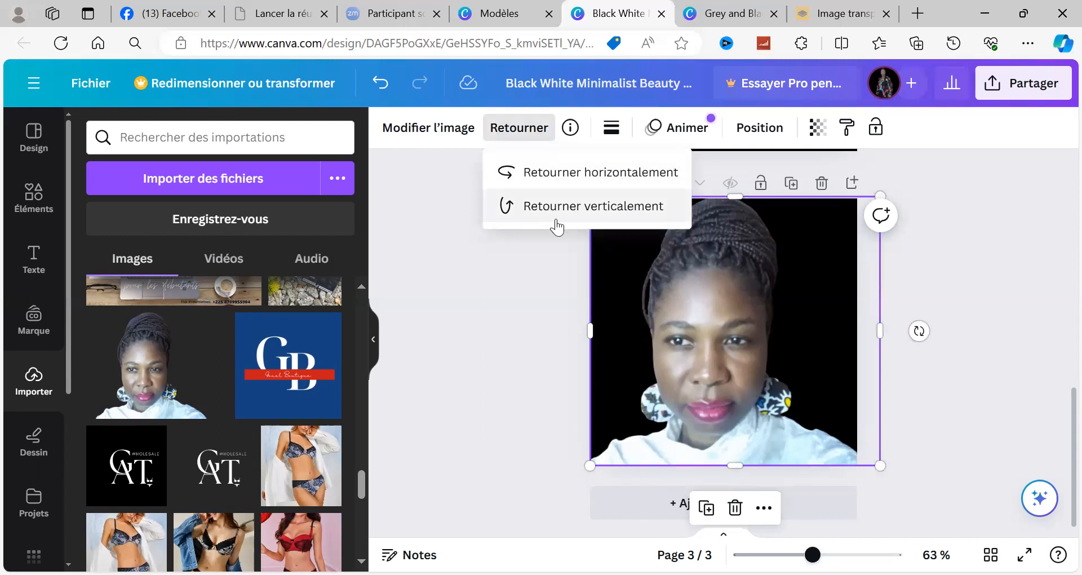
pyautogui.click(571, 176)
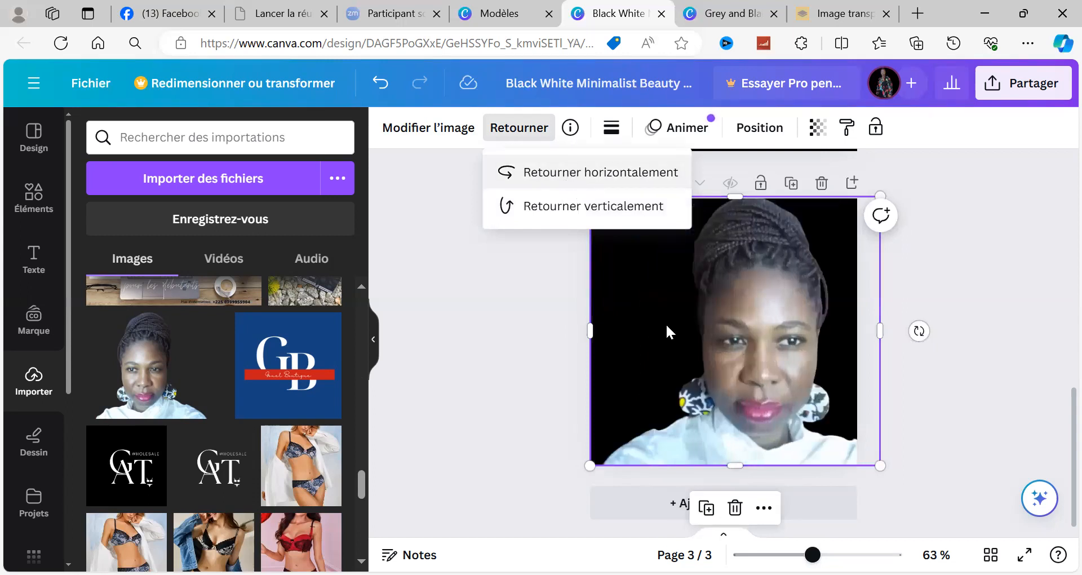
pyautogui.moveTo(732, 326)
pyautogui.mouseDown()
pyautogui.moveTo(681, 320)
pyautogui.moveTo(722, 331)
pyautogui.mouseUp()
pyautogui.moveTo(844, 333); pyautogui.dragTo(868, 332)
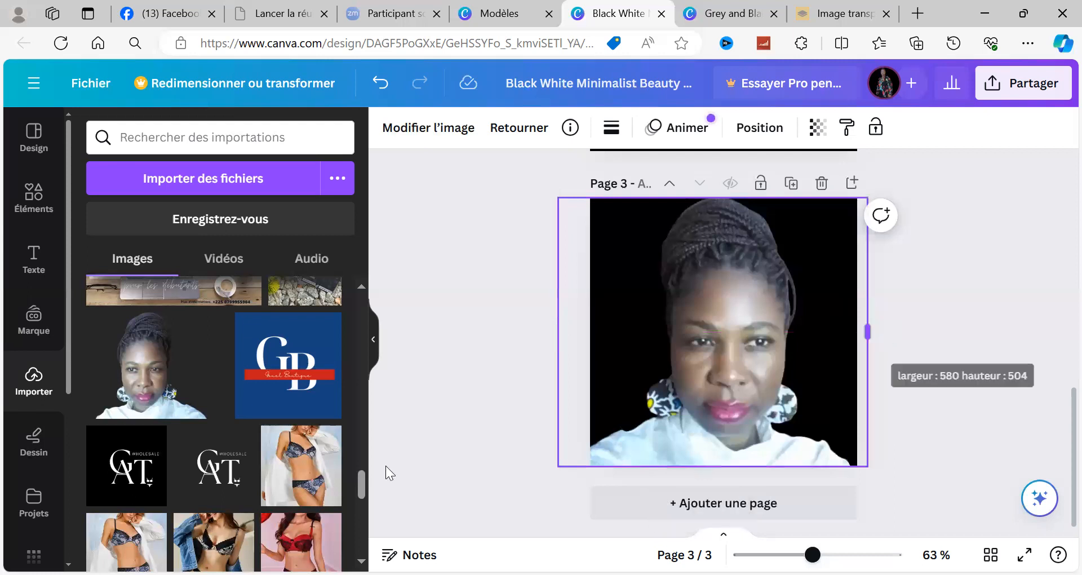
# Step: Flip the portrait back horizontally and shift it slightly toward the right edge of page 3
pyautogui.click(511, 133)
pyautogui.click(537, 175)
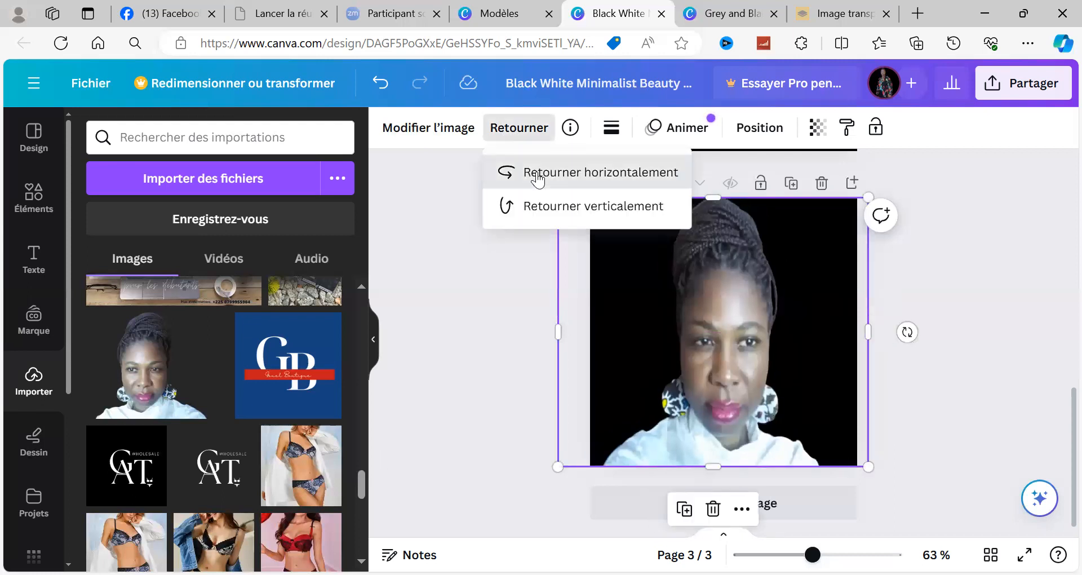
pyautogui.click(537, 178)
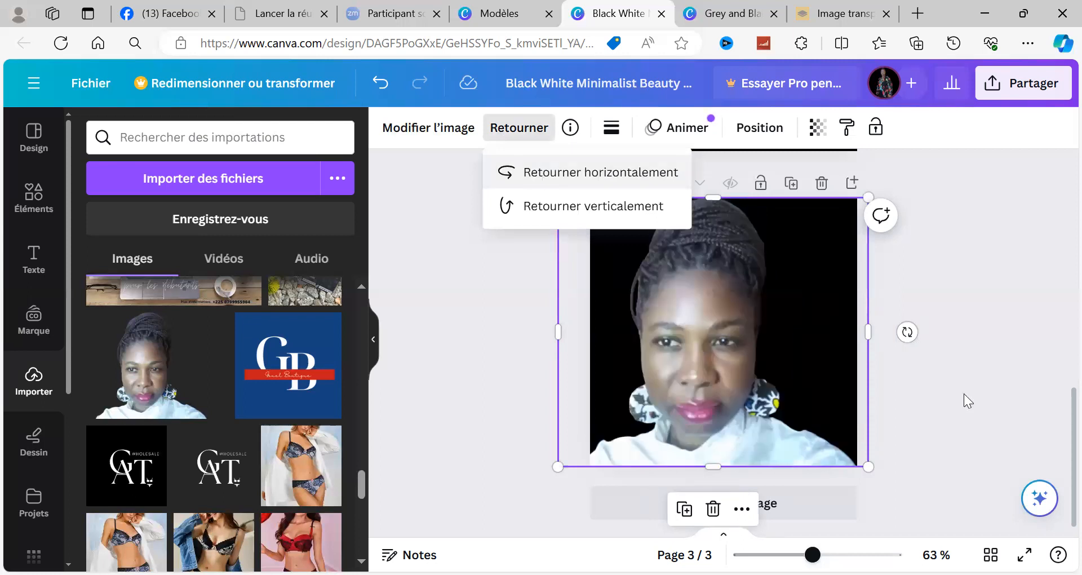
pyautogui.click(700, 315)
pyautogui.moveTo(704, 315); pyautogui.dragTo(714, 314)
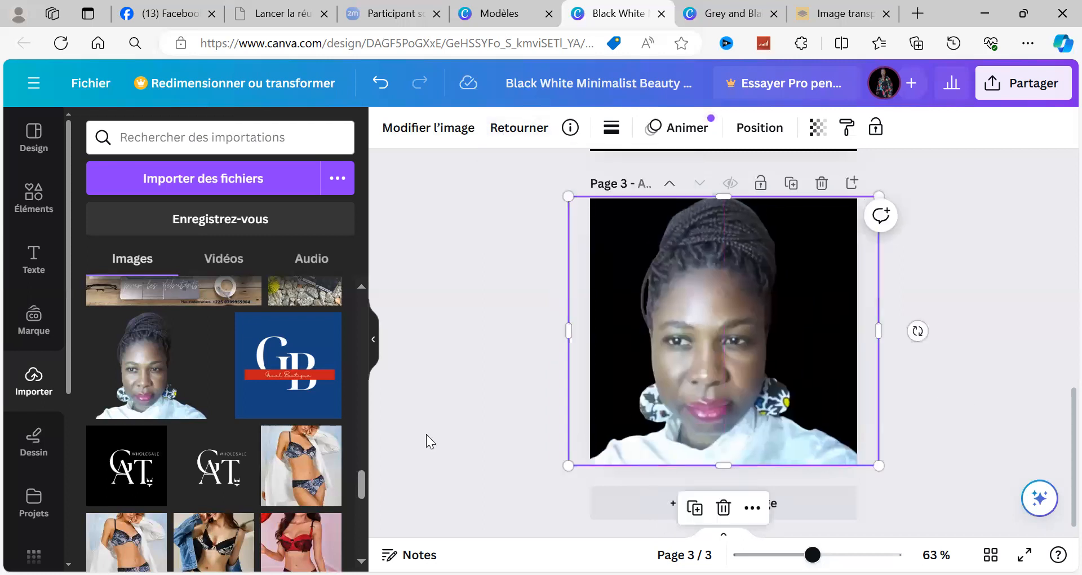
# Step: Mirror the portrait horizontally once more and deselect it
pyautogui.click(522, 129)
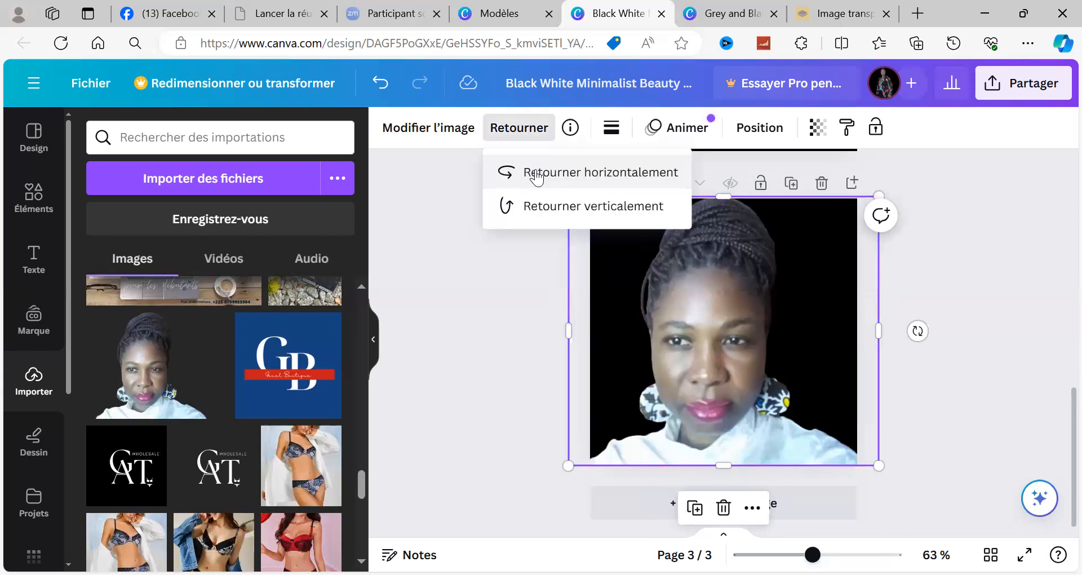
pyautogui.click(536, 174)
pyautogui.click(941, 403)
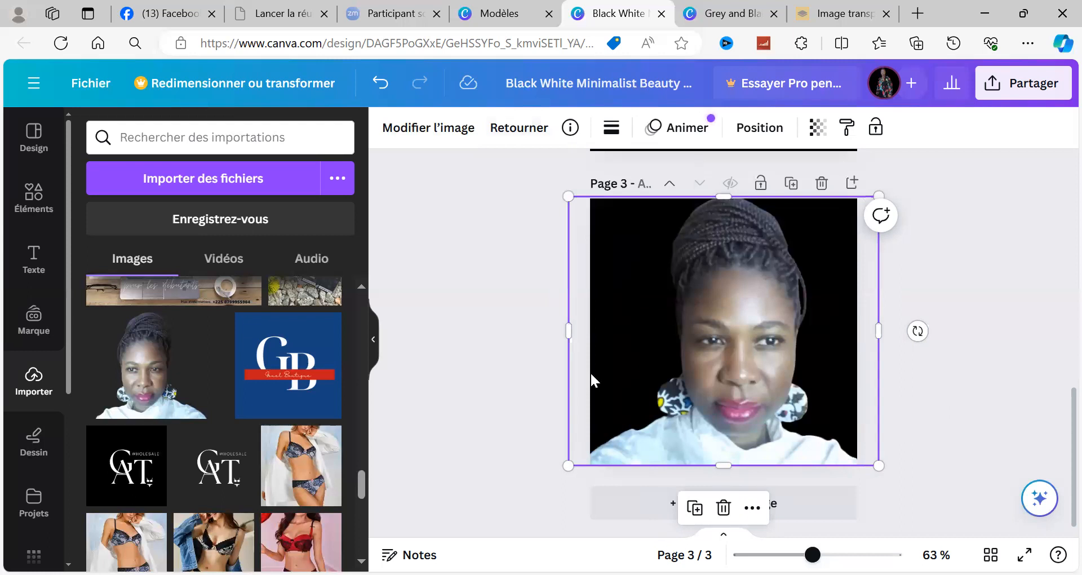
pyautogui.click(926, 418)
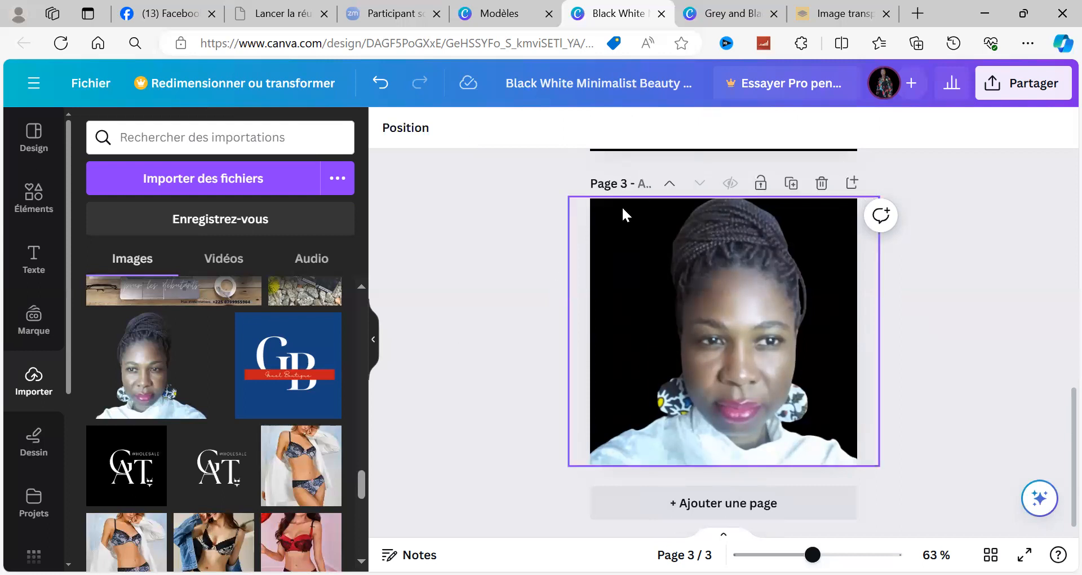
pyautogui.click(640, 218)
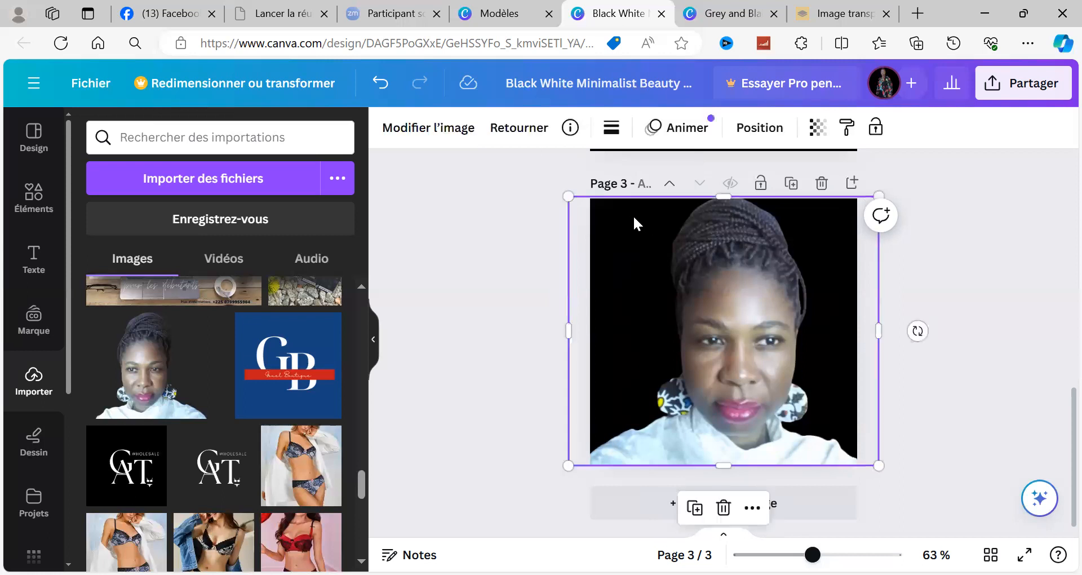
pyautogui.click(617, 280)
pyautogui.doubleClick(806, 245)
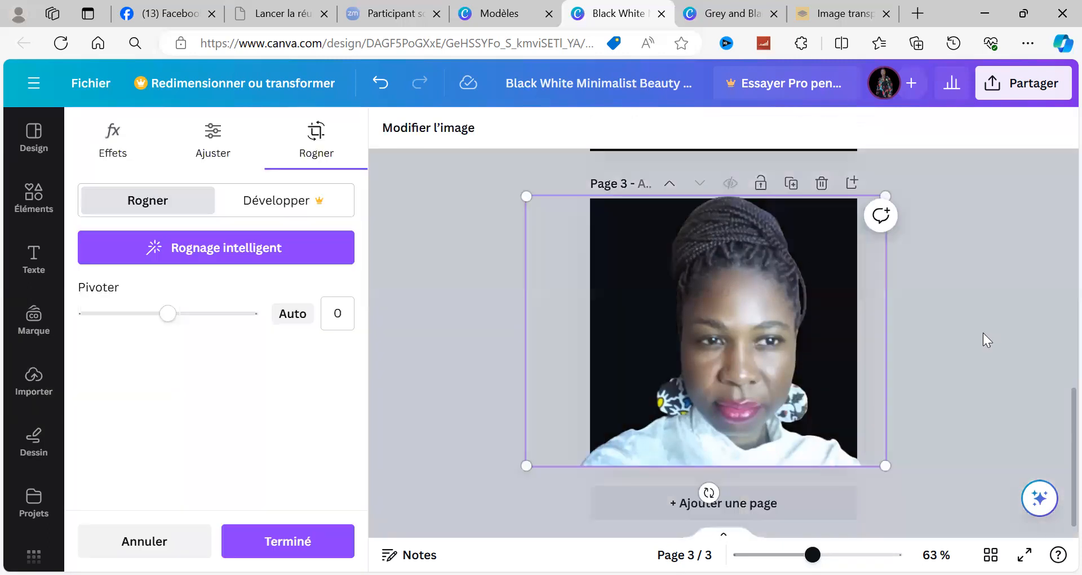
pyautogui.click(983, 333)
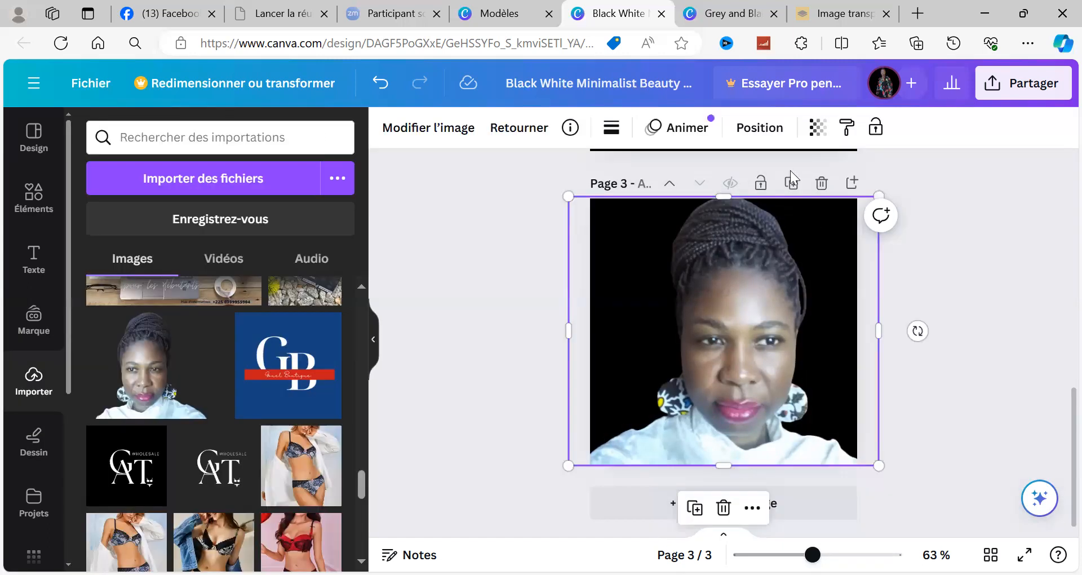
pyautogui.click(824, 217)
pyautogui.click(530, 285)
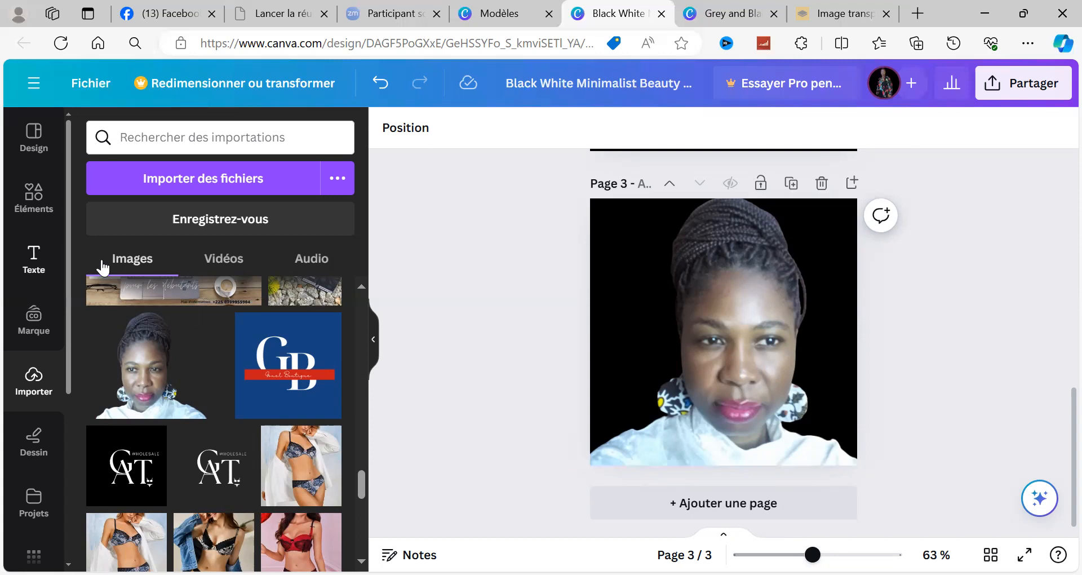
# Step: Open the image editing options for the portrait and apply the Fresco filter
pyautogui.click(680, 222)
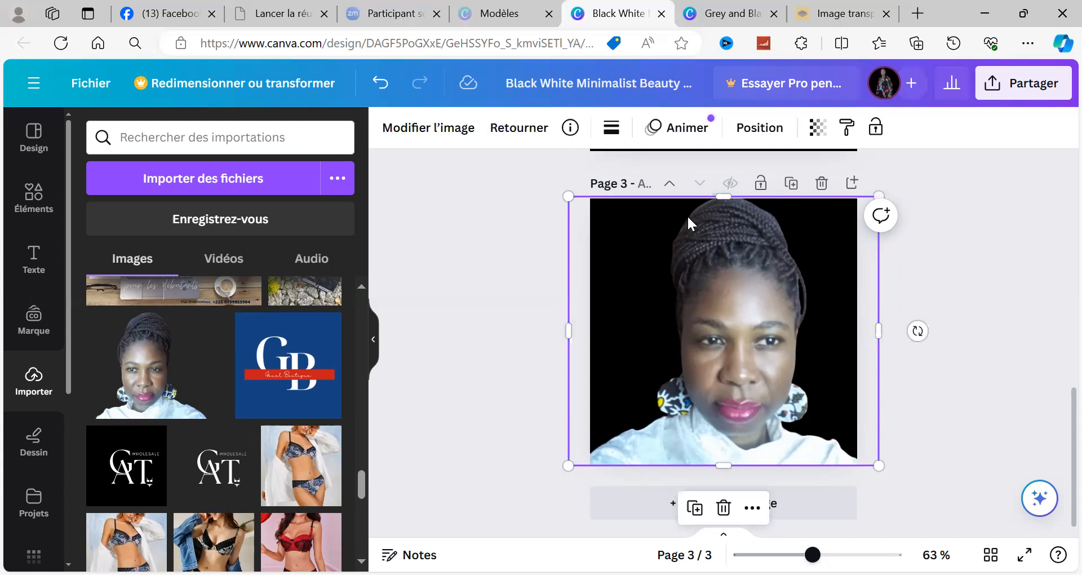
pyautogui.click(424, 134)
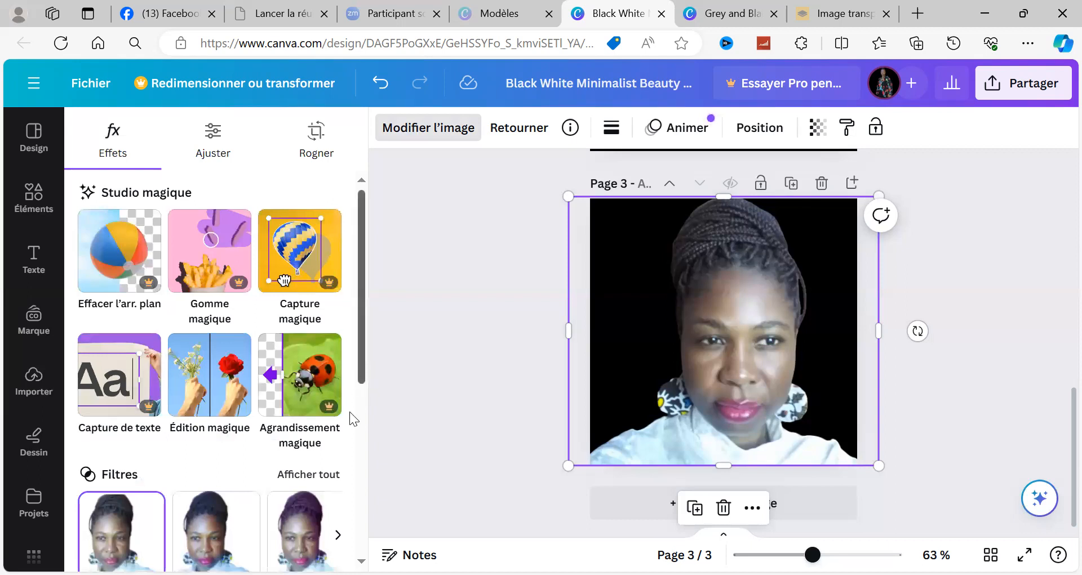
pyautogui.scroll(-3, 345, 449)
pyautogui.scroll(-1, 338, 476)
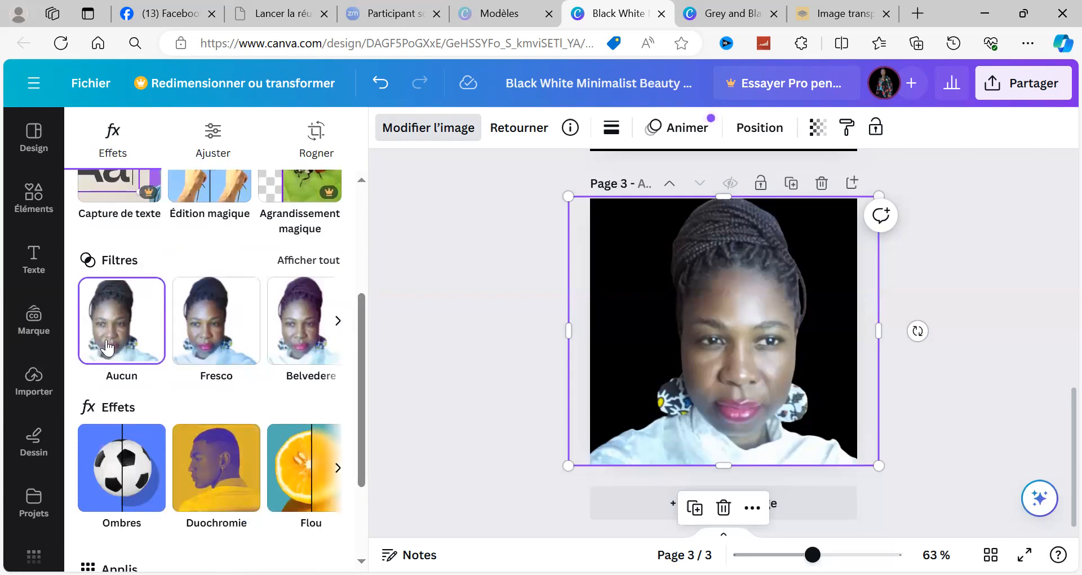
pyautogui.click(224, 350)
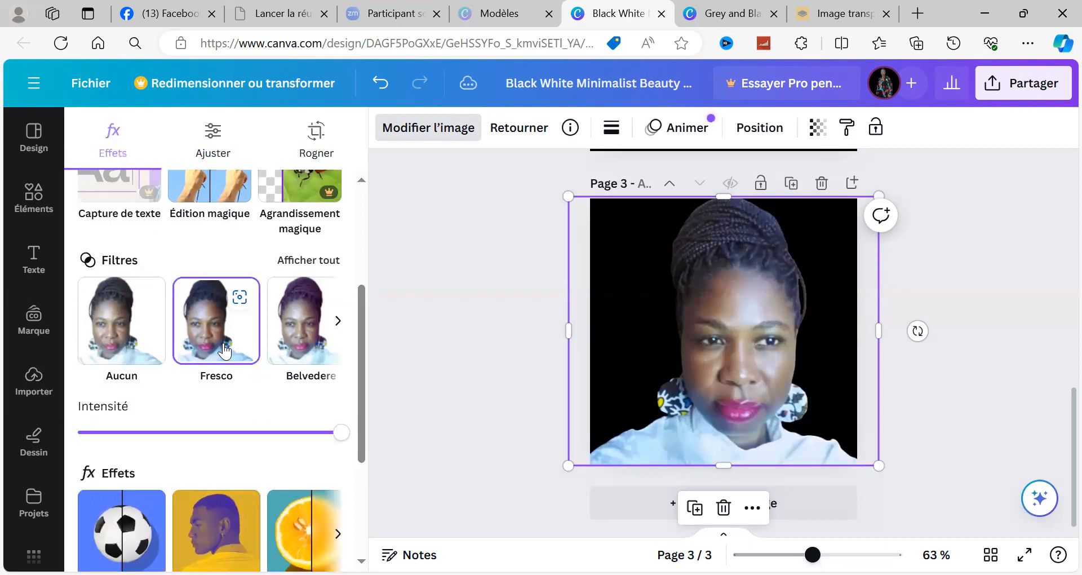
# Step: Try the Belvedere and Luna filters on the portrait
pyautogui.click(305, 342)
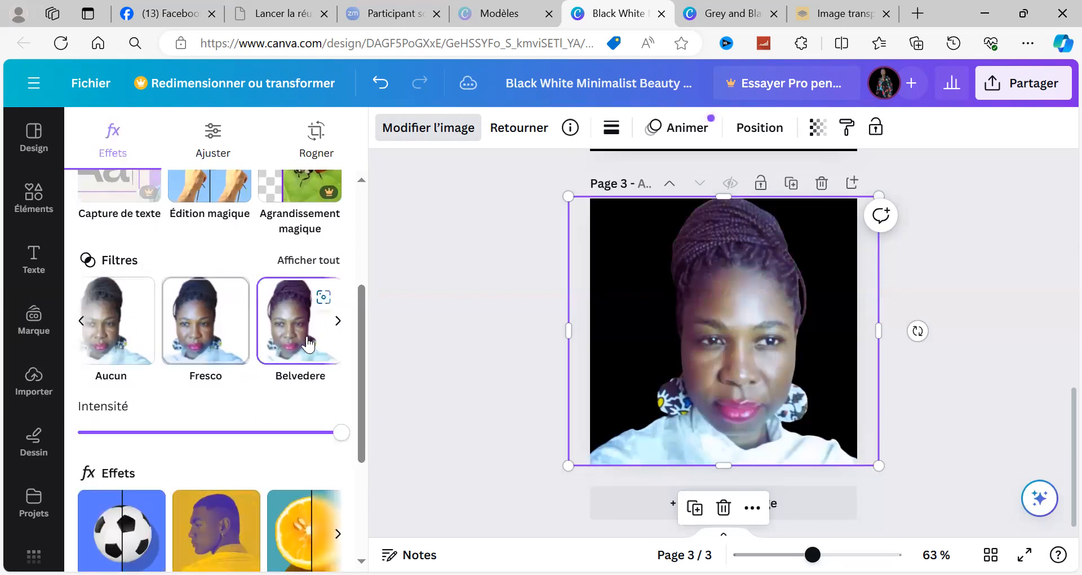
pyautogui.click(338, 322)
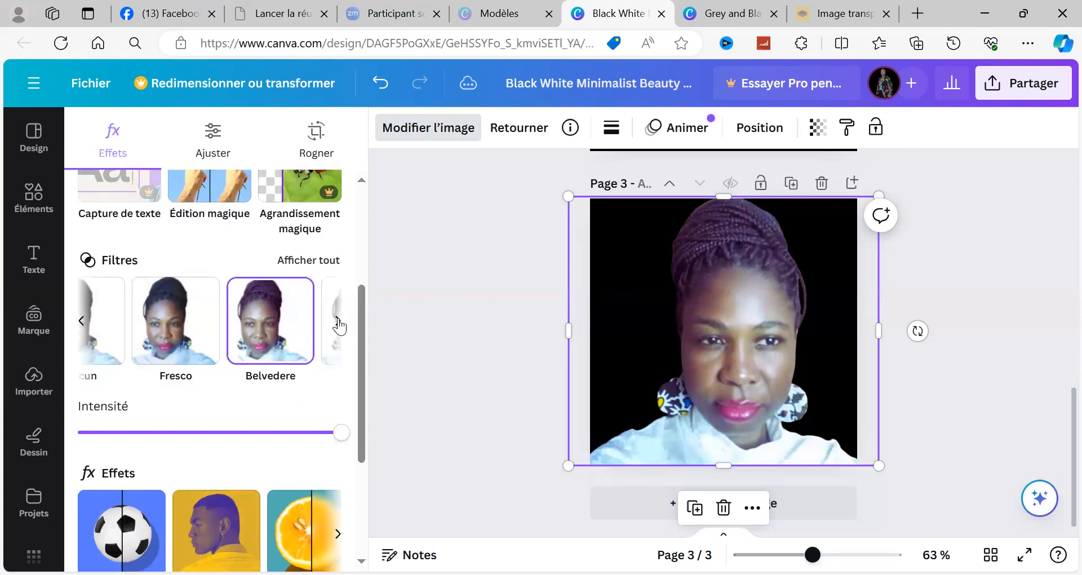
pyautogui.click(338, 323)
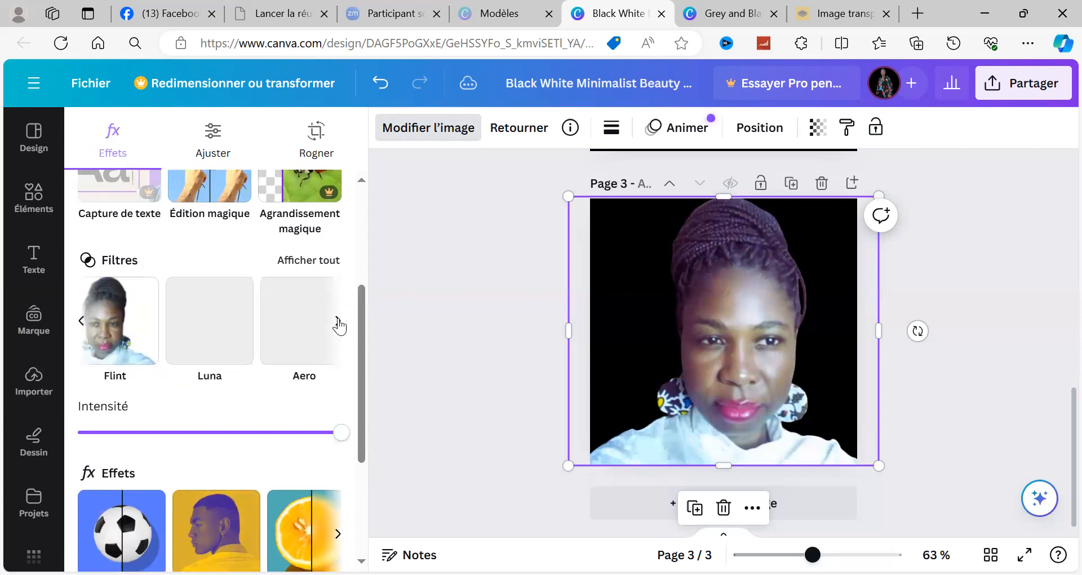
pyautogui.click(169, 325)
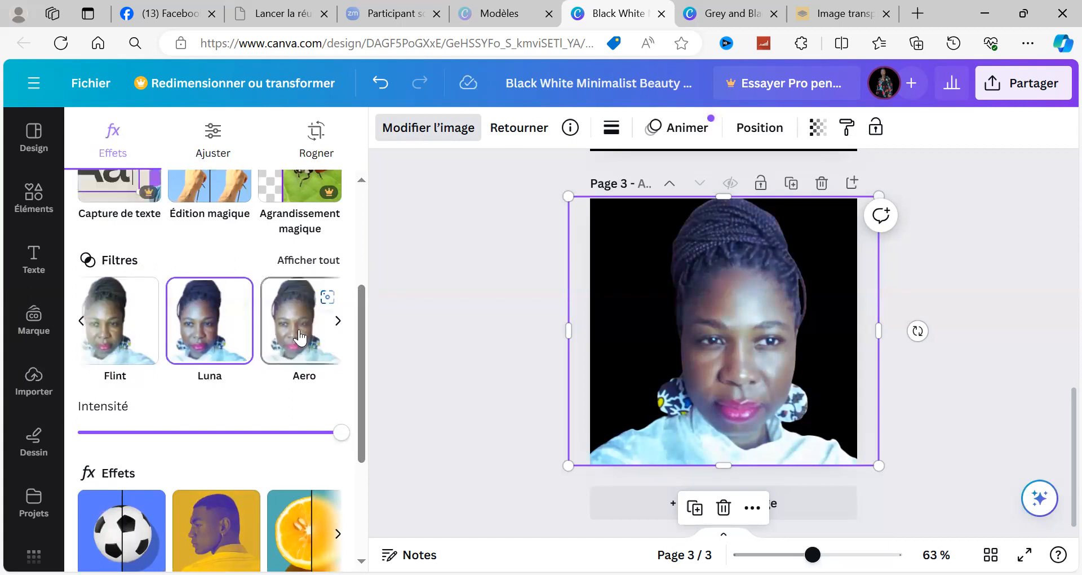
# Step: Switch the portrait's filter back to Fresco and leave the image editing options
pyautogui.click(81, 321)
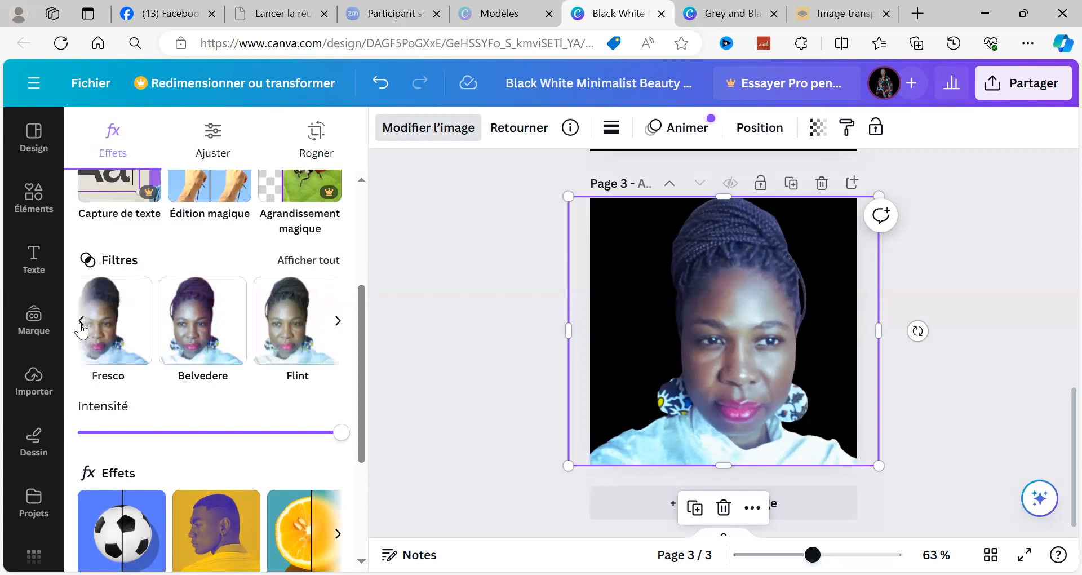
pyautogui.click(81, 322)
pyautogui.click(209, 344)
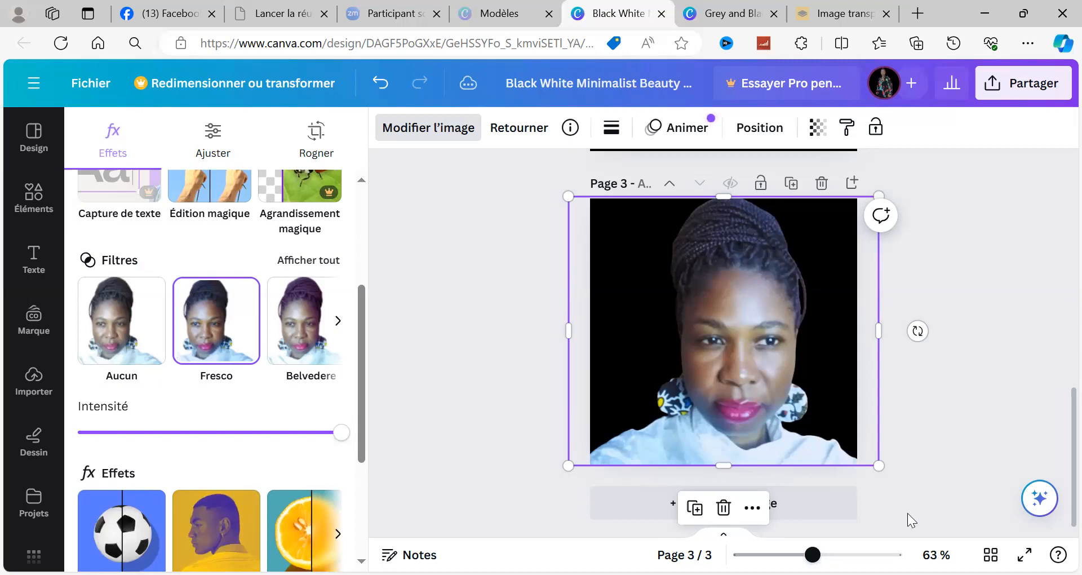
pyautogui.click(578, 298)
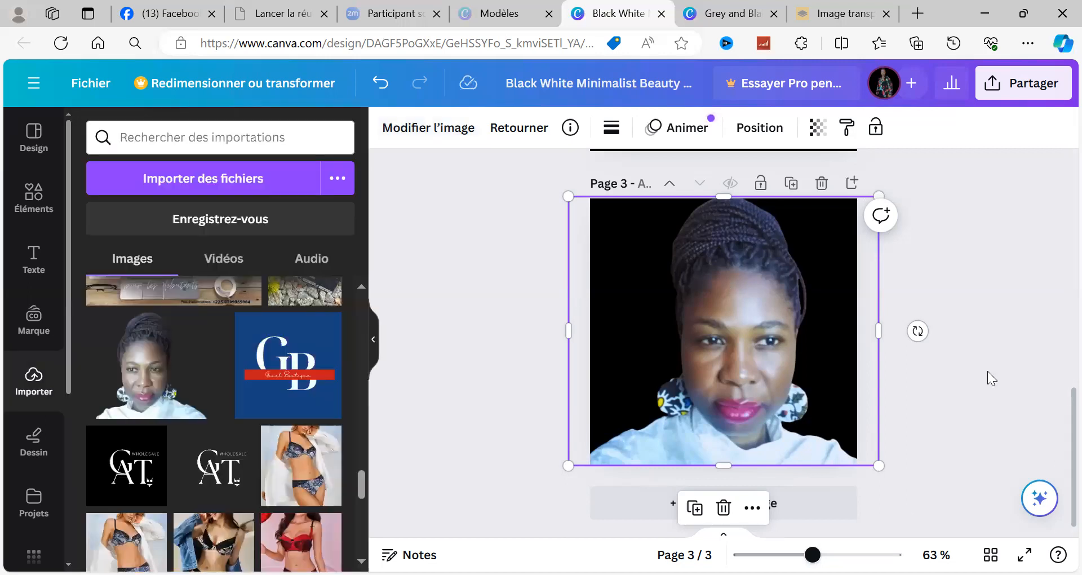
# Step: Flip the portrait on page 3 horizontally, and flip it back to its previous orientation
pyautogui.click(982, 411)
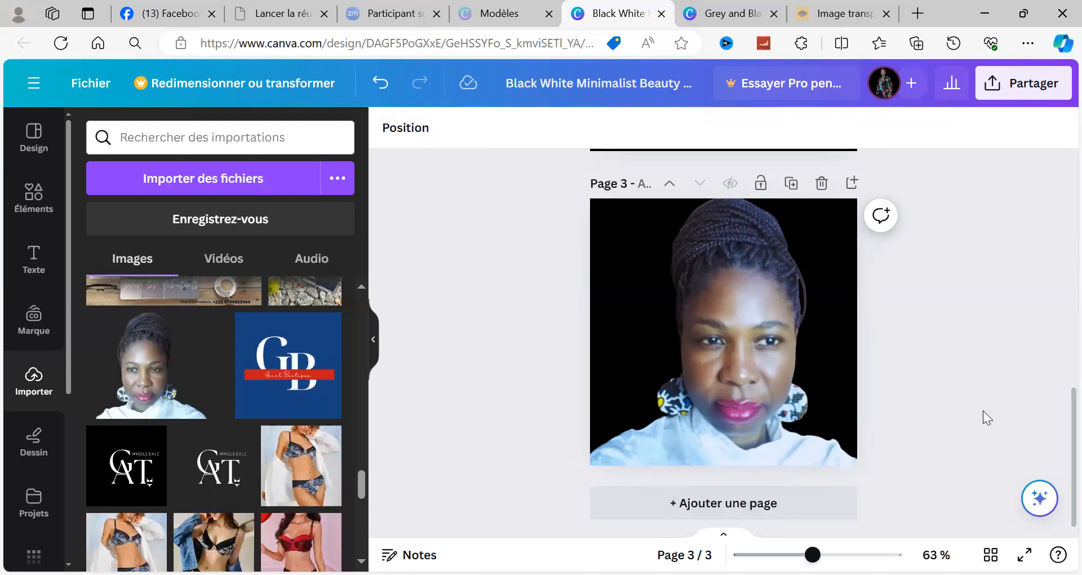
pyautogui.click(662, 239)
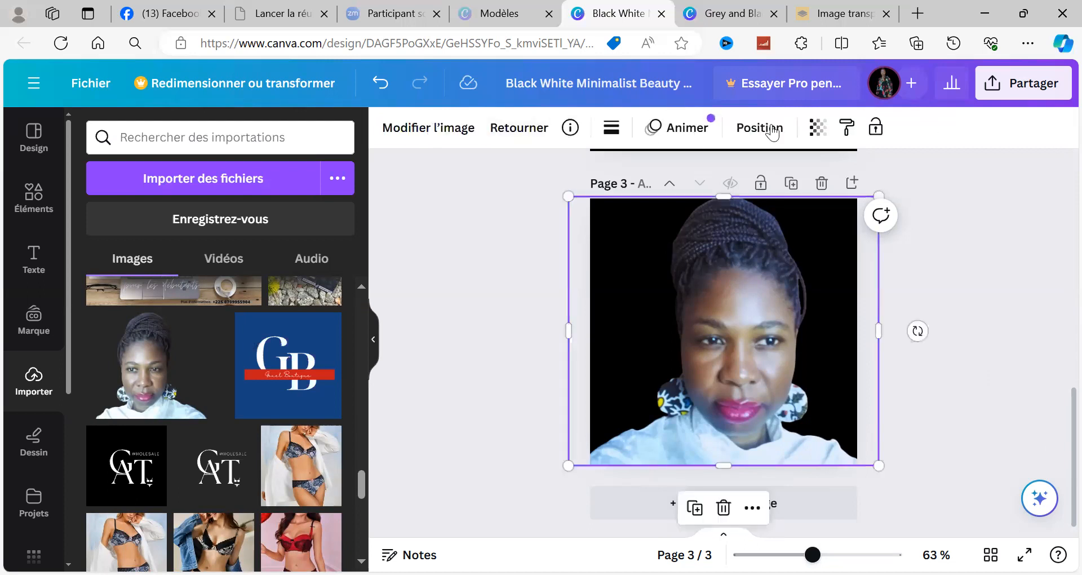
pyautogui.click(517, 133)
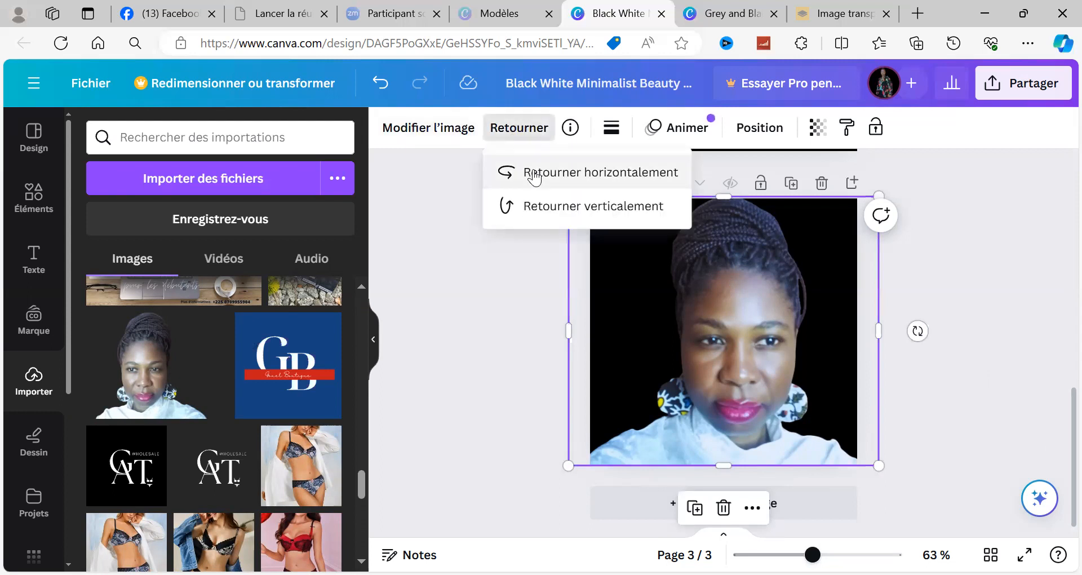
pyautogui.click(565, 180)
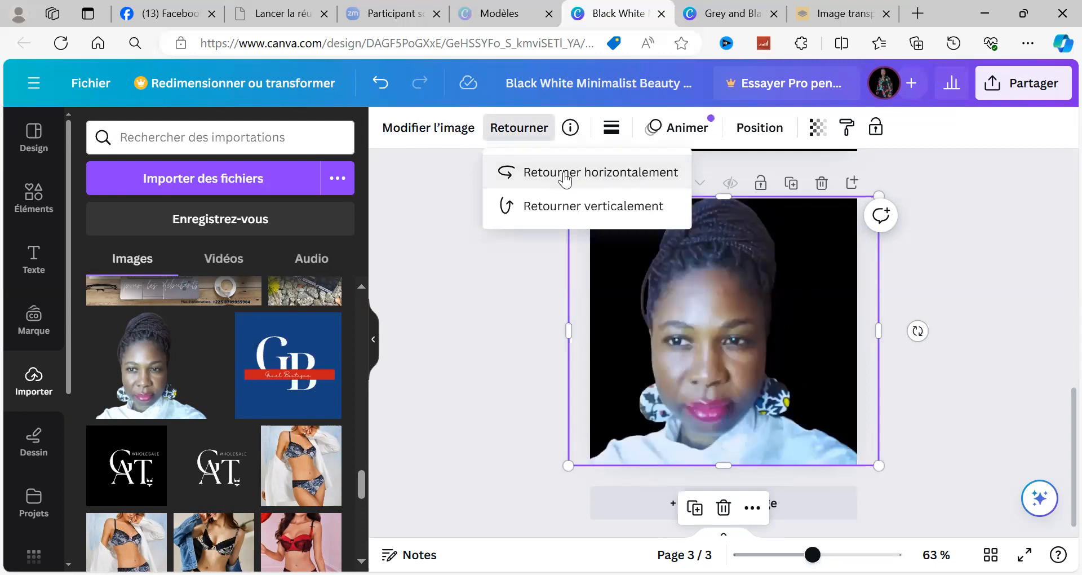
pyautogui.click(565, 179)
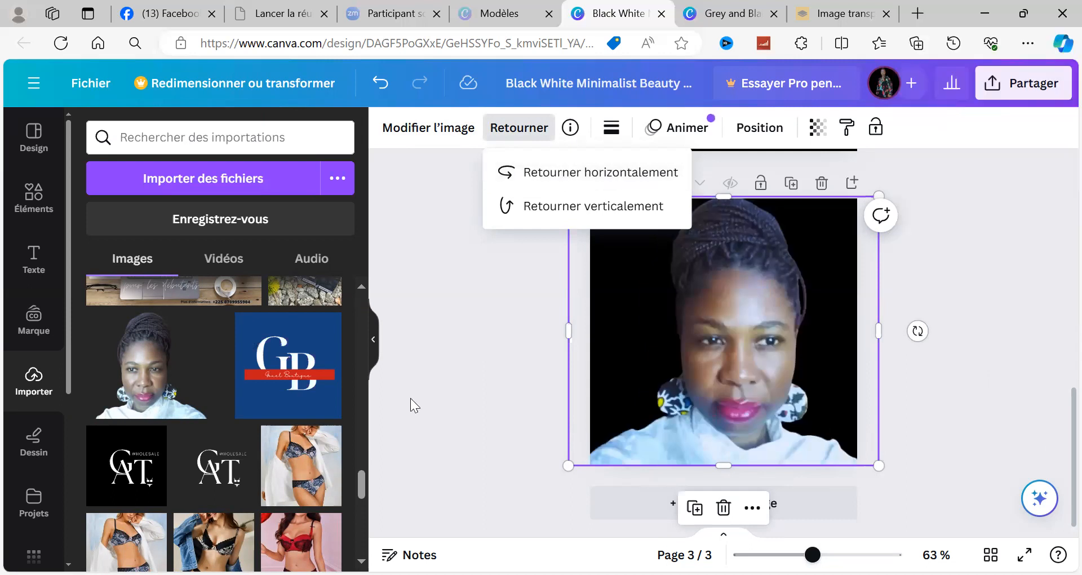
pyautogui.click(492, 359)
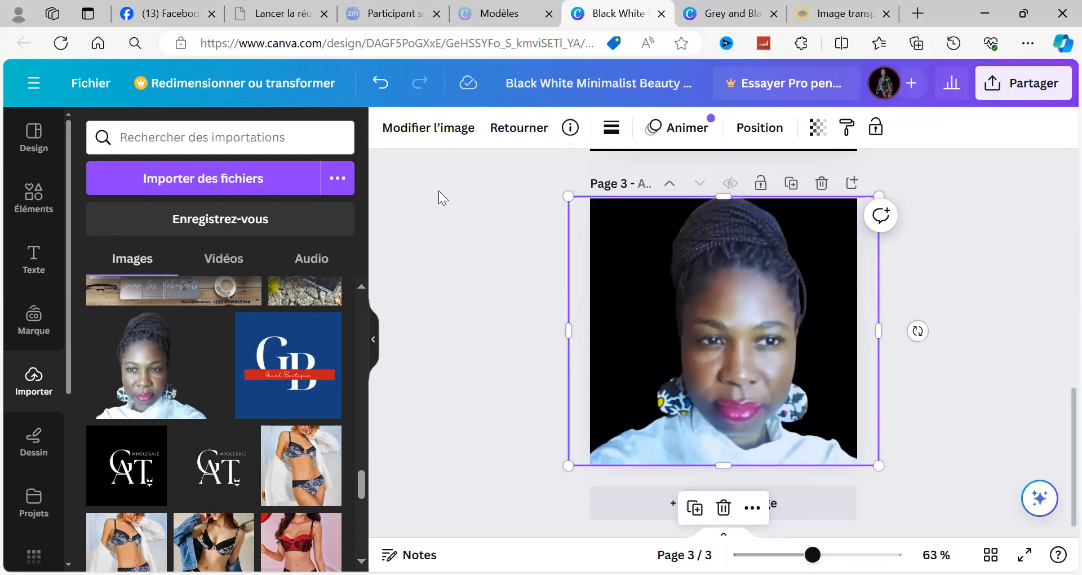
# Step: Open the portrait's image editing options and look through the available filters, effects and apps
pyautogui.click(417, 129)
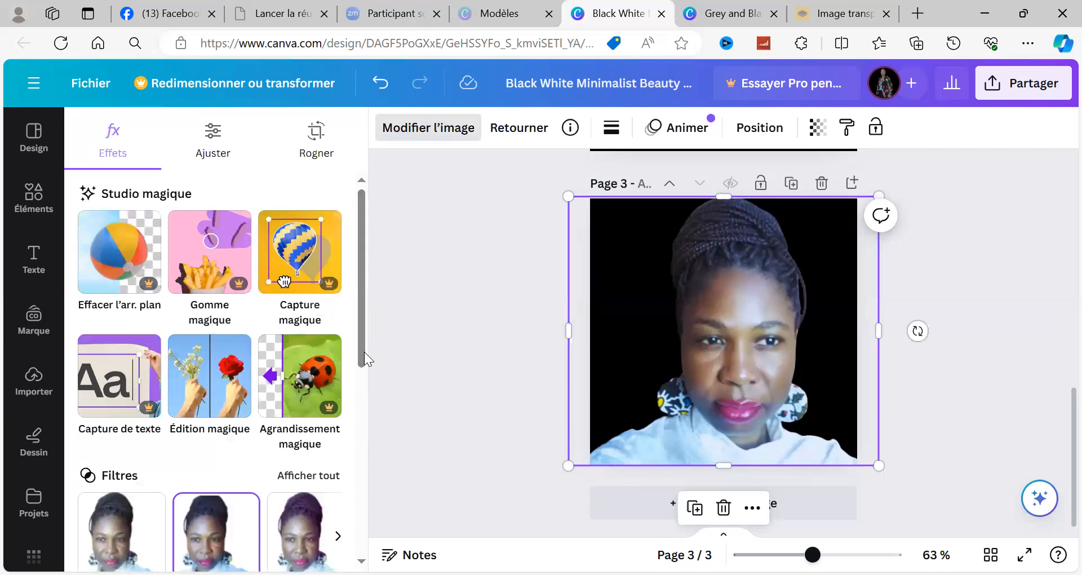
pyautogui.scroll(-1, 362, 372)
pyautogui.scroll(-3, 354, 407)
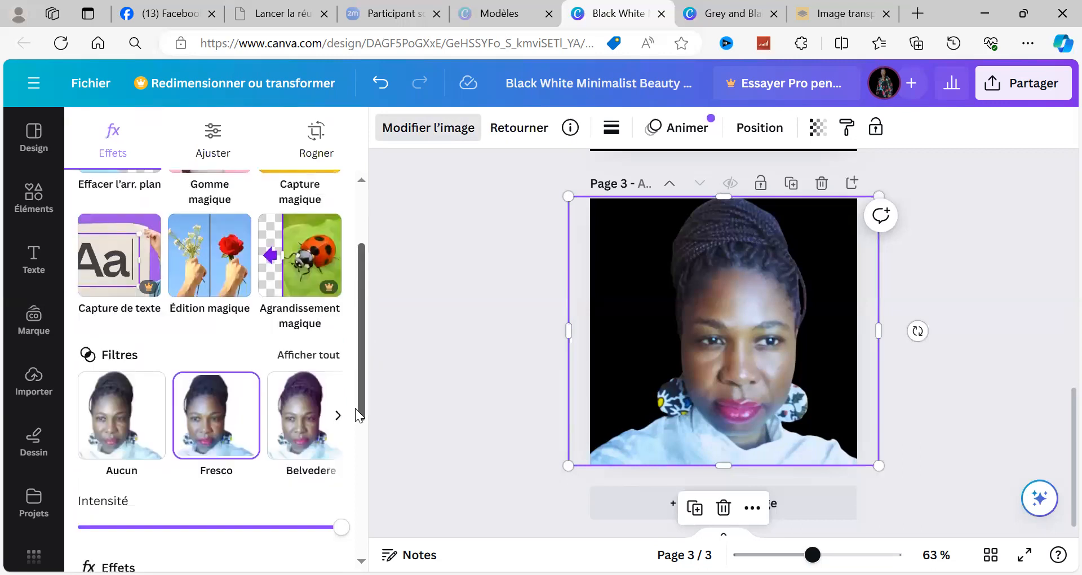
pyautogui.scroll(-1, 143, 375)
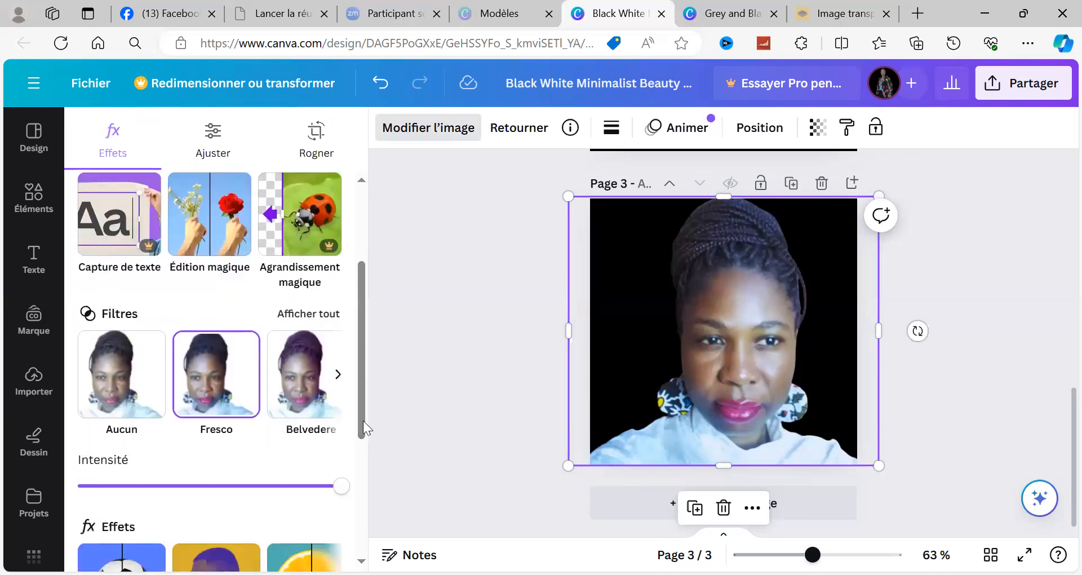
pyautogui.scroll(-3, 347, 489)
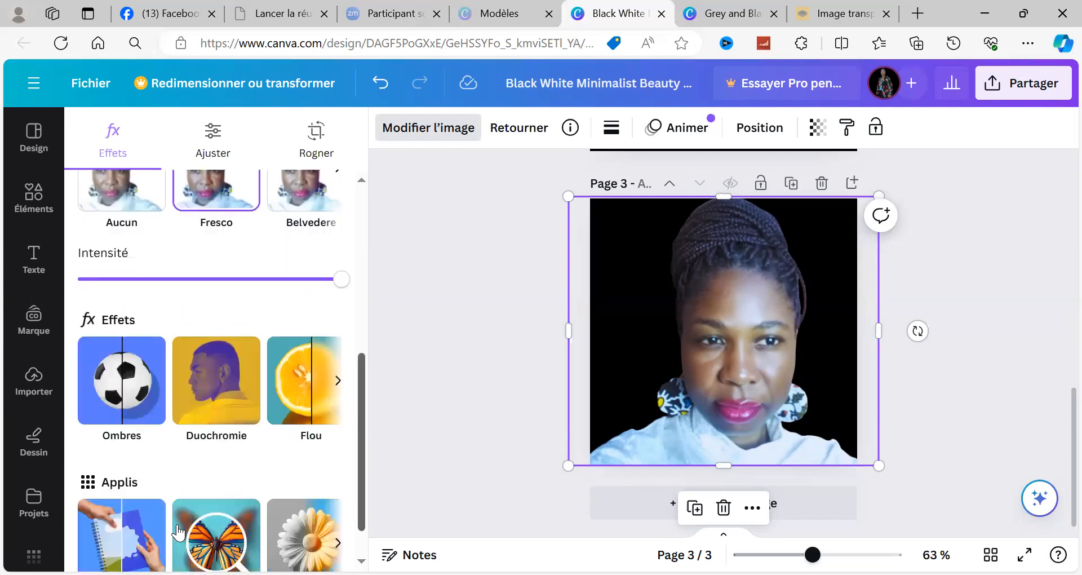
pyautogui.scroll(-1, 225, 417)
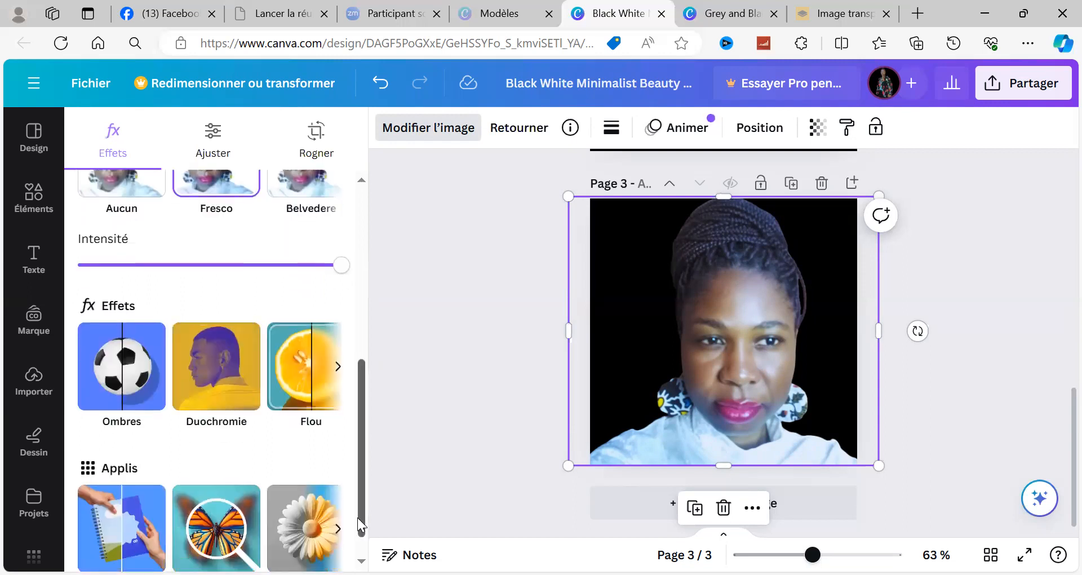
pyautogui.scroll(3, 362, 439)
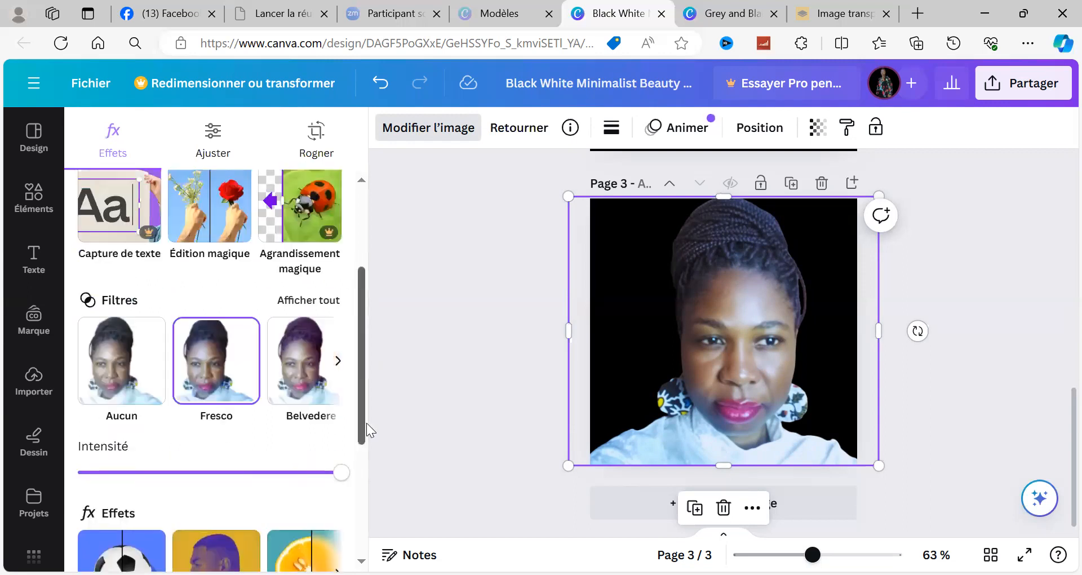
# Step: Try lower intensities of the portrait's Fresco filter, restore full intensity, and leave the image editing options
pyautogui.scroll(1, 293, 338)
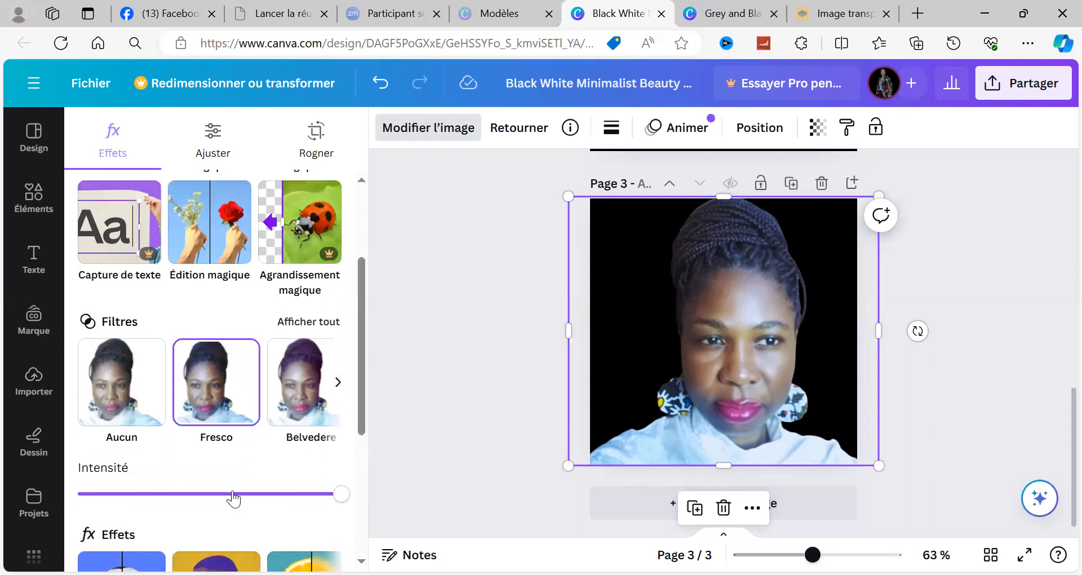
pyautogui.click(271, 493)
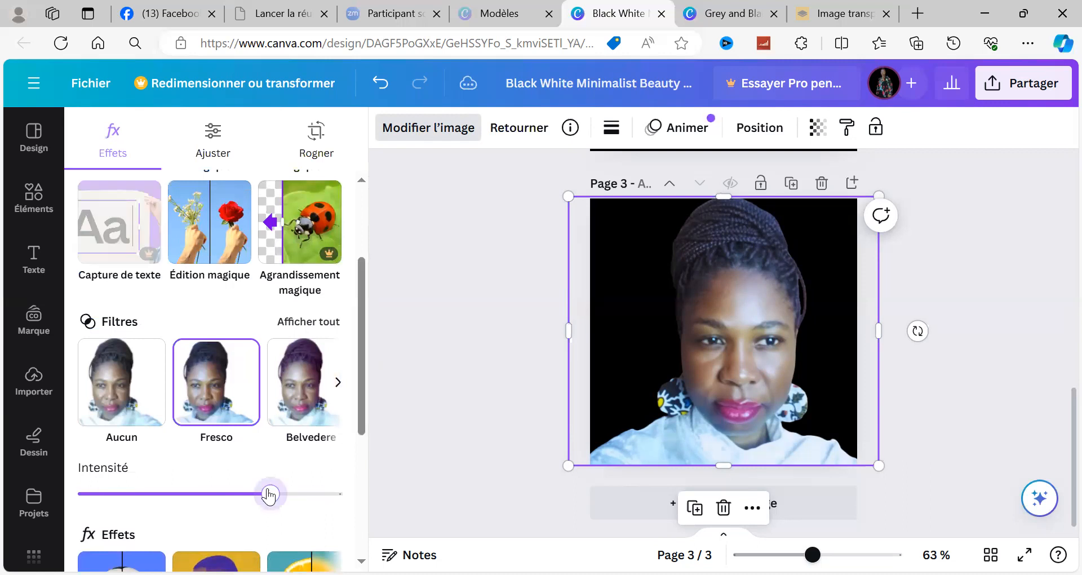
pyautogui.moveTo(173, 505); pyautogui.dragTo(136, 503)
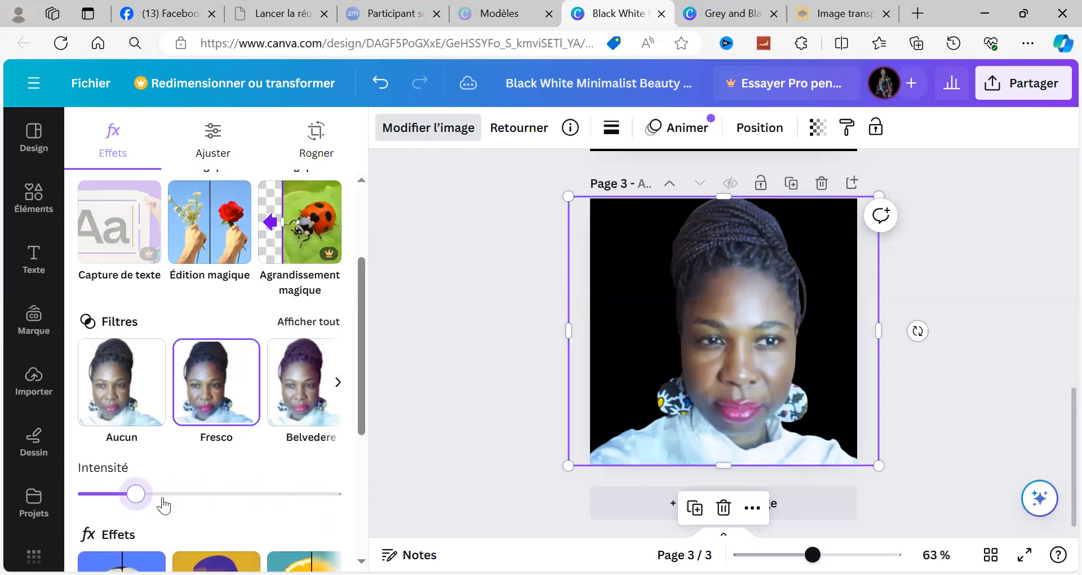
pyautogui.moveTo(140, 496); pyautogui.dragTo(341, 493)
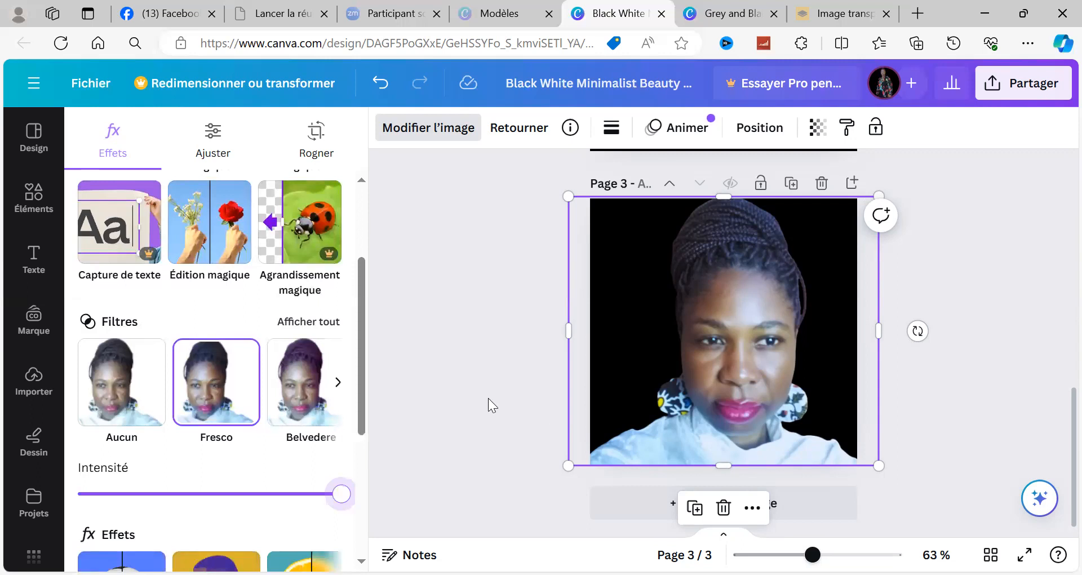
pyautogui.click(484, 384)
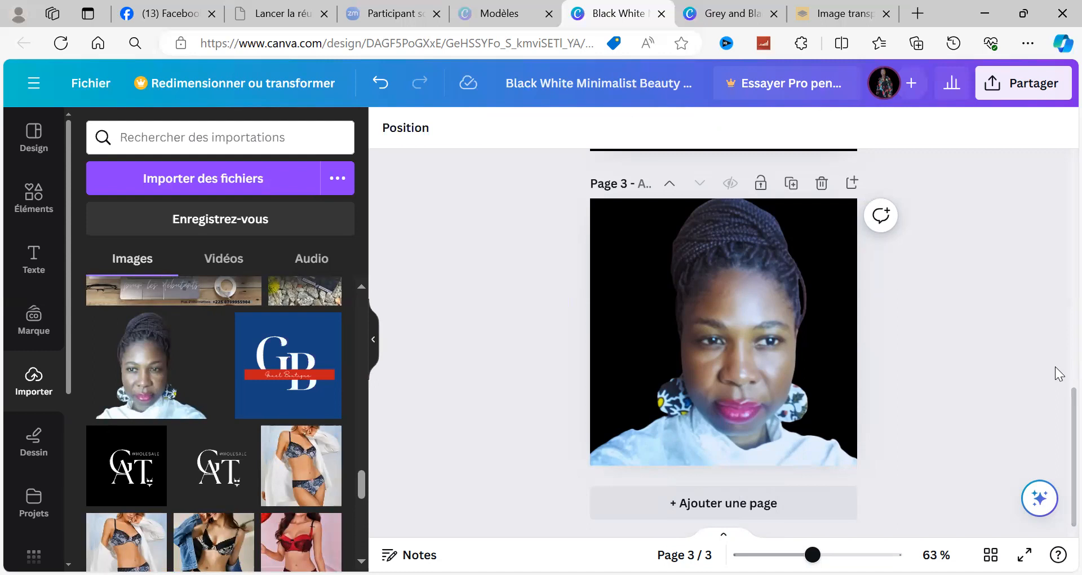
# Step: Compare the personalized initials logo on page 2 with the portrait on page 3
pyautogui.scroll(3, 1058, 345)
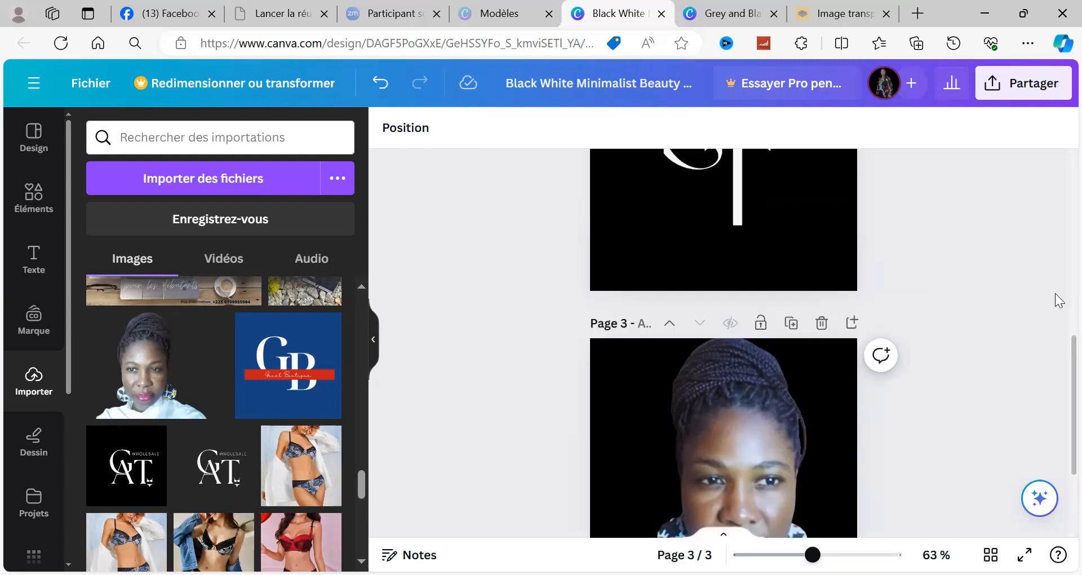
pyautogui.scroll(3, 1058, 350)
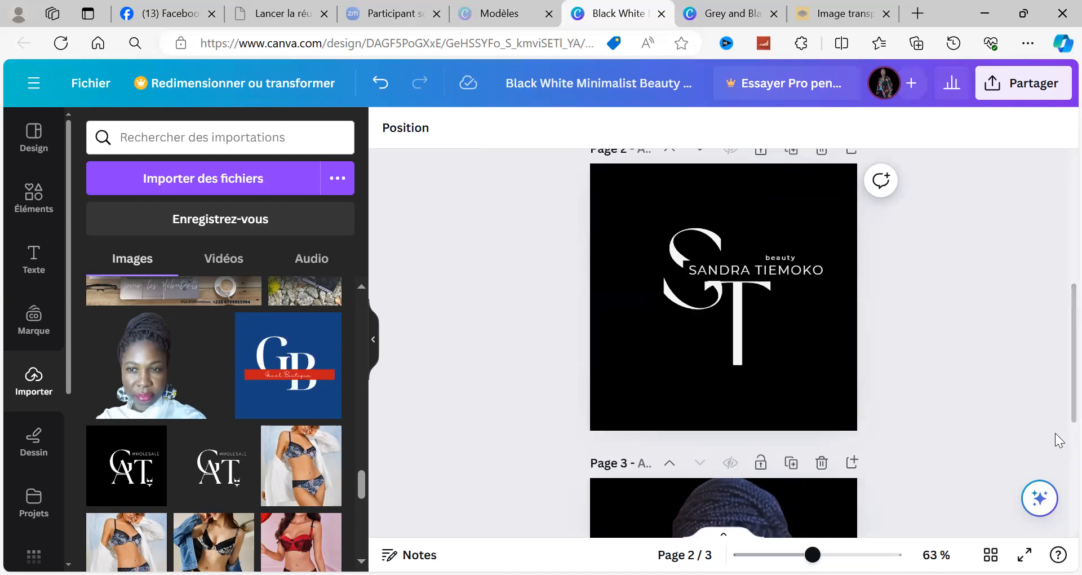
pyautogui.scroll(-3, 1058, 445)
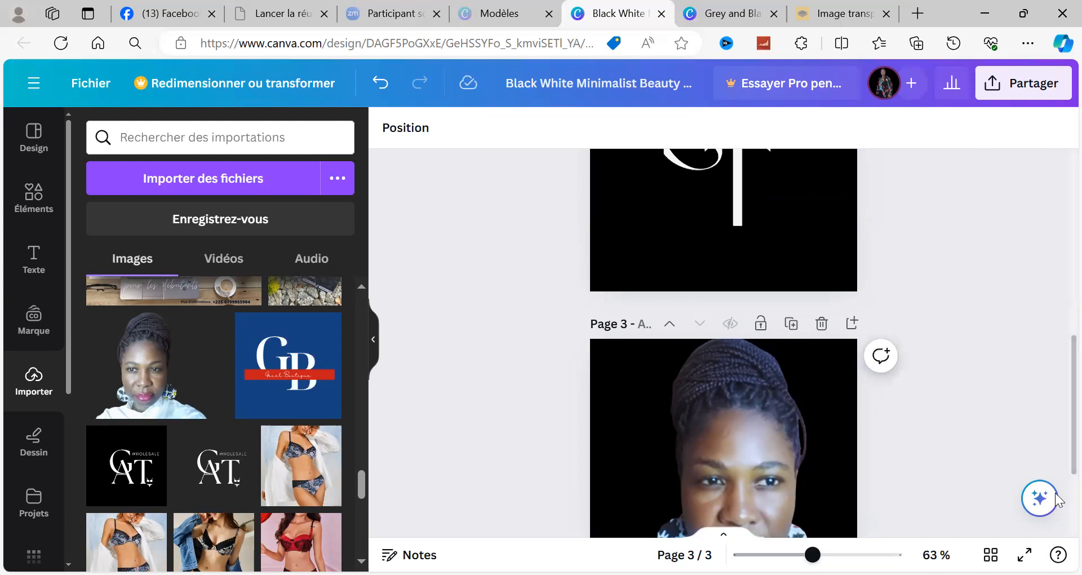
pyautogui.scroll(-3, 1056, 499)
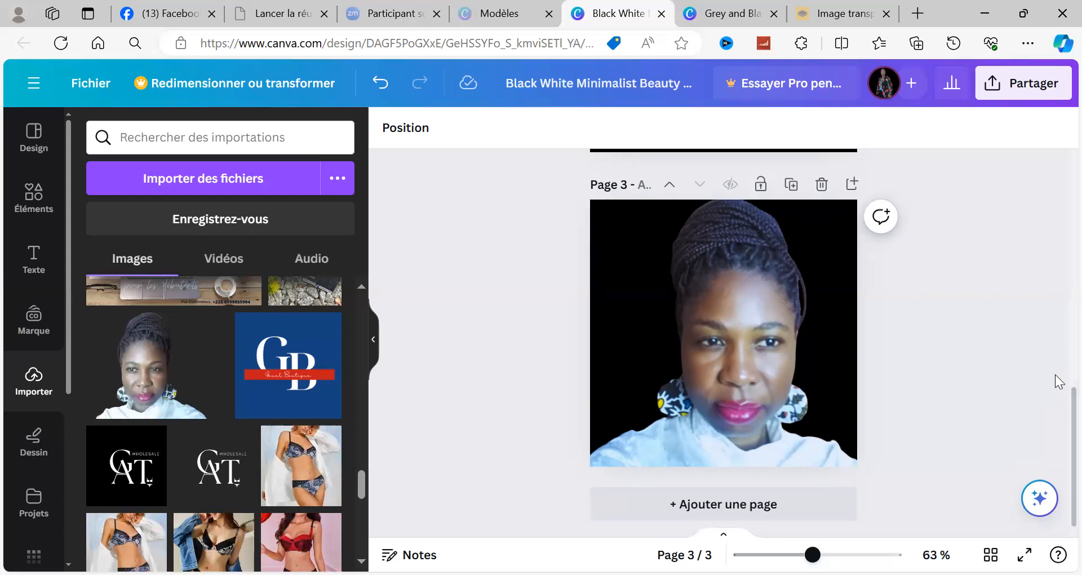
pyautogui.scroll(3, 1054, 318)
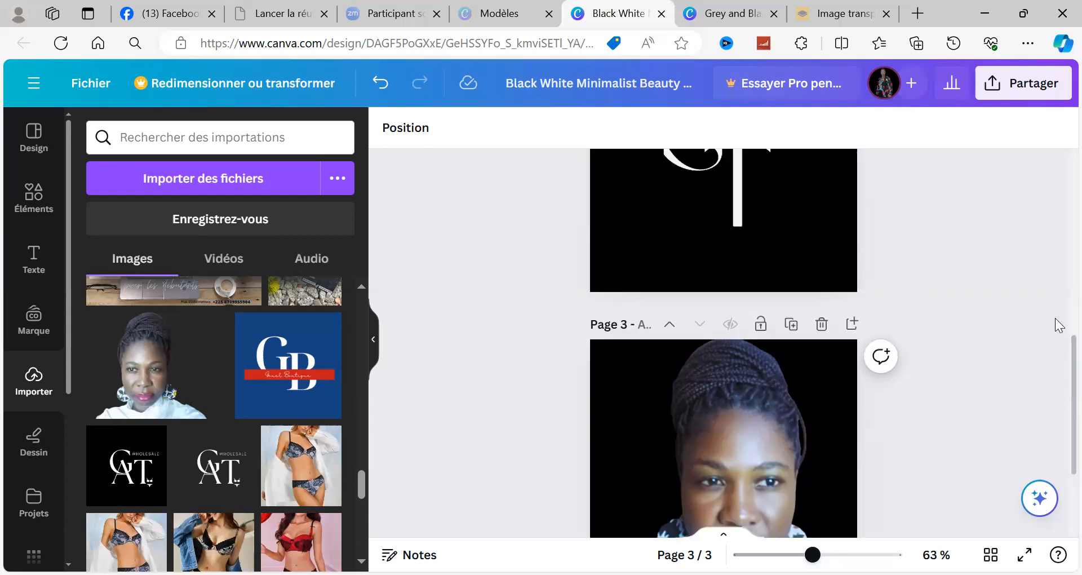
pyautogui.scroll(3, 1056, 383)
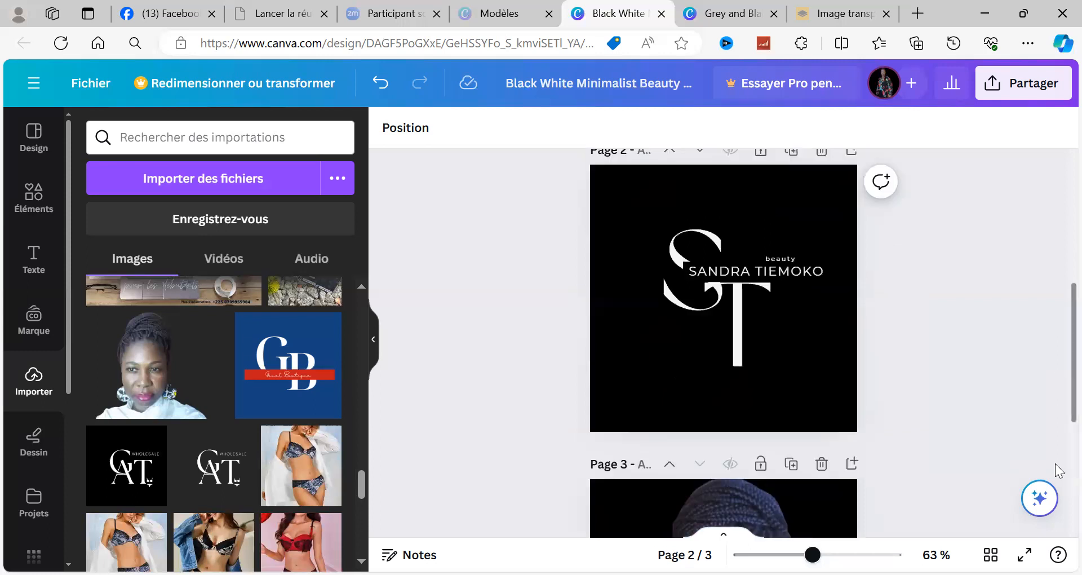
pyautogui.scroll(-3, 1058, 507)
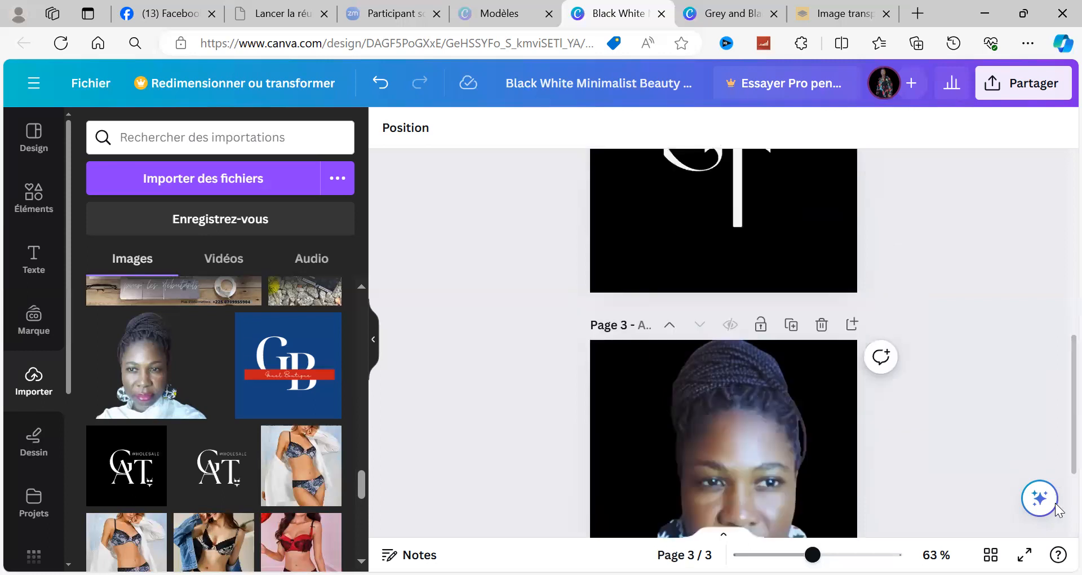
pyautogui.scroll(-3, 1048, 513)
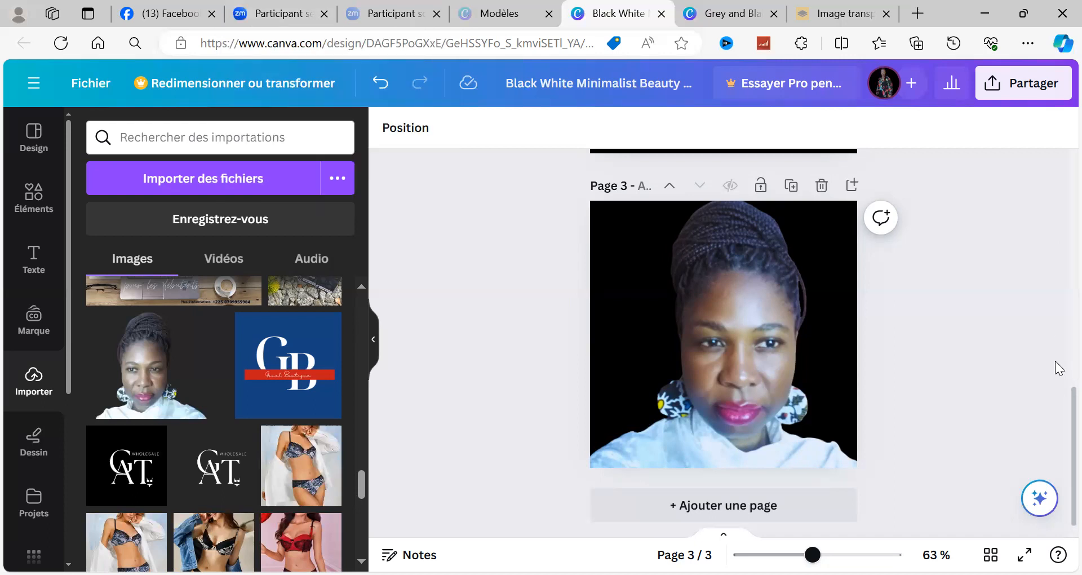
# Step: Review all three pages: the original template logo, the personalized initials logo and the portrait
pyautogui.scroll(3, 1058, 369)
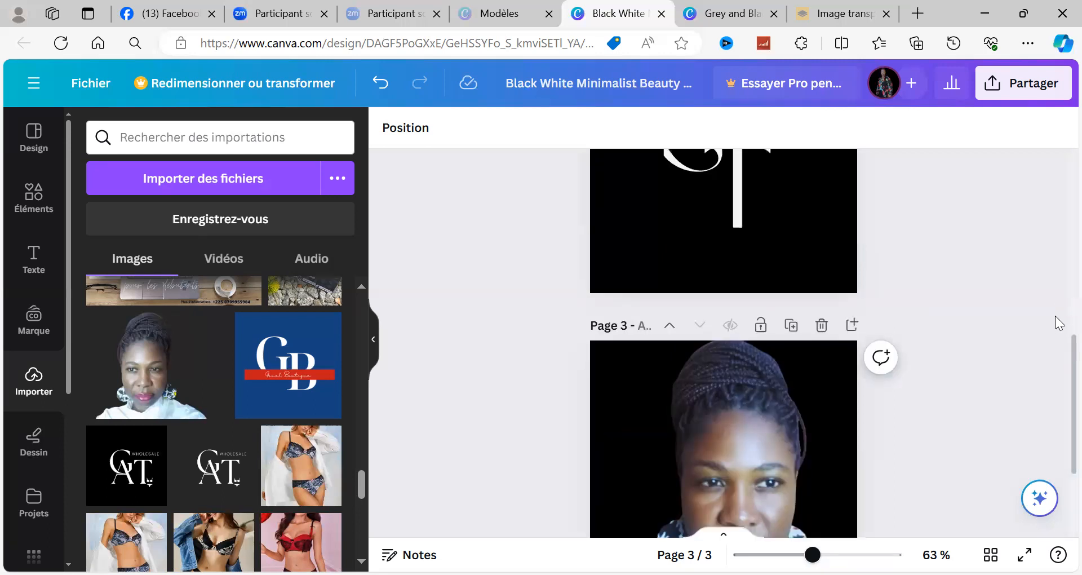
pyautogui.scroll(3, 1058, 322)
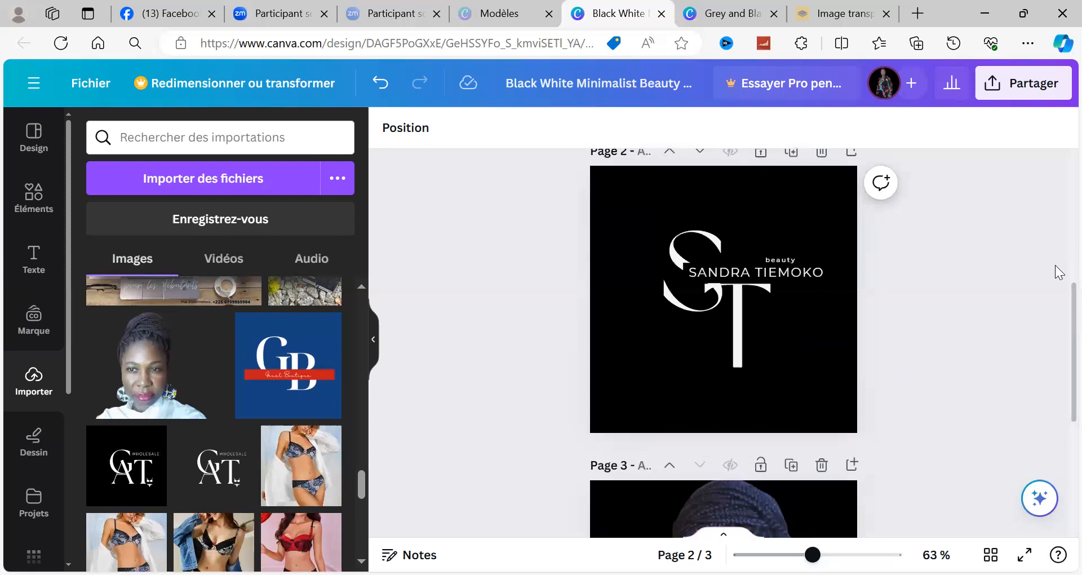
pyautogui.scroll(3, 1057, 223)
pyautogui.scroll(3, 1057, 219)
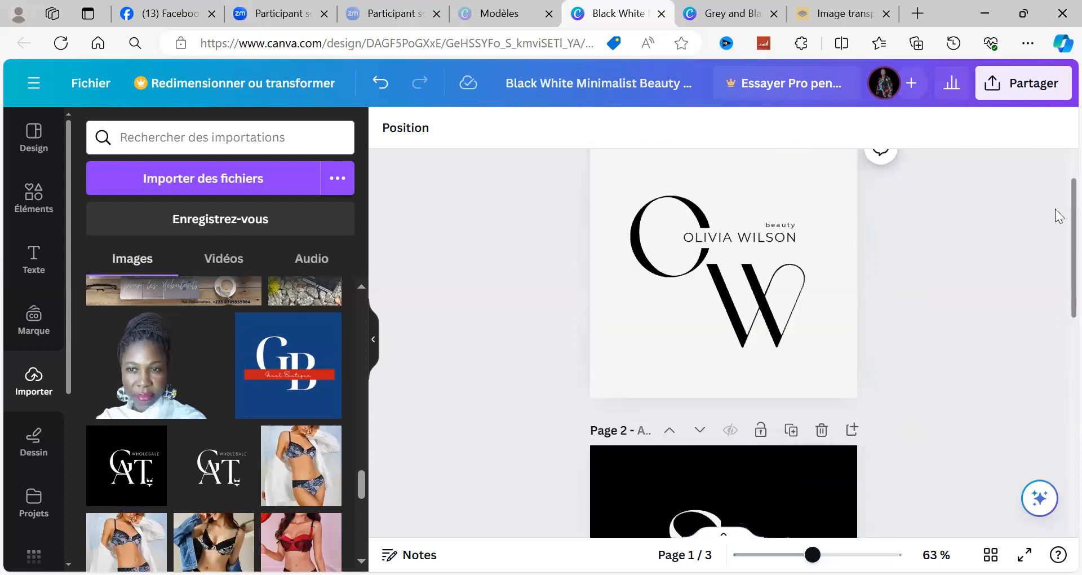
pyautogui.scroll(1, 1056, 316)
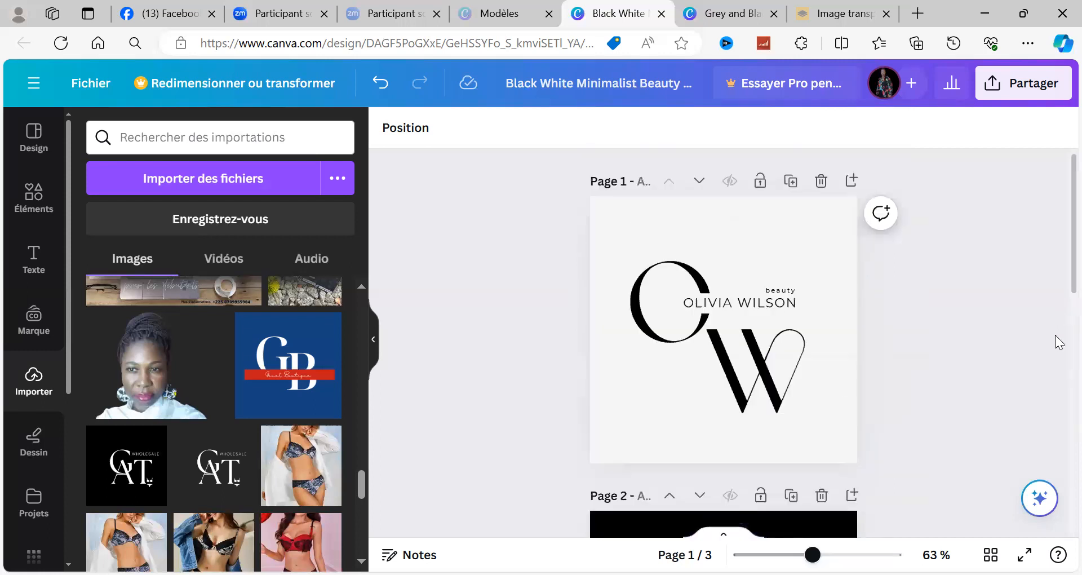
pyautogui.scroll(-3, 1057, 372)
pyautogui.scroll(-3, 1058, 405)
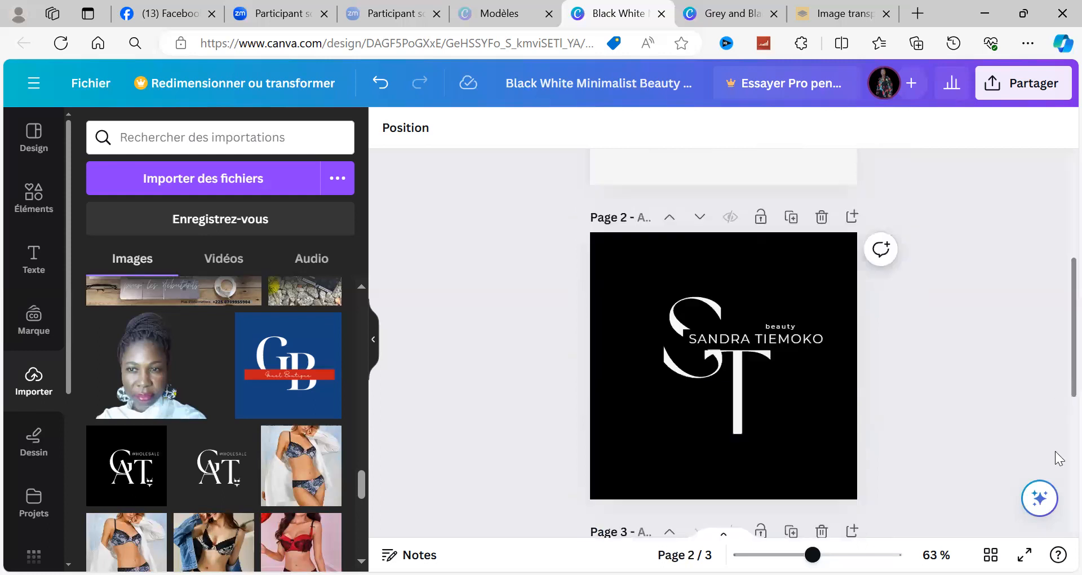
pyautogui.scroll(-3, 1055, 493)
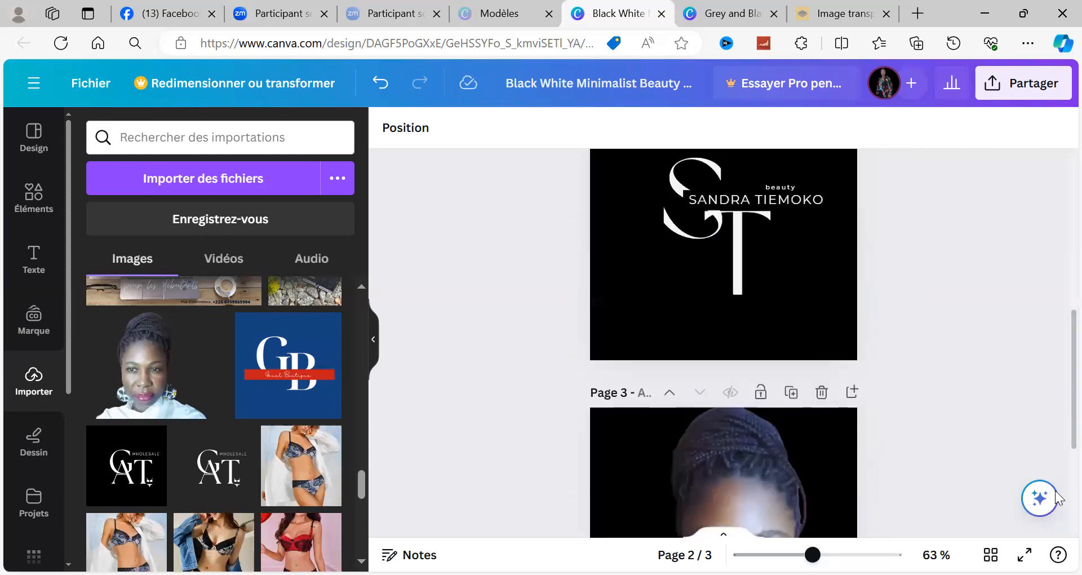
pyautogui.scroll(-3, 1057, 507)
pyautogui.scroll(-2, 1058, 504)
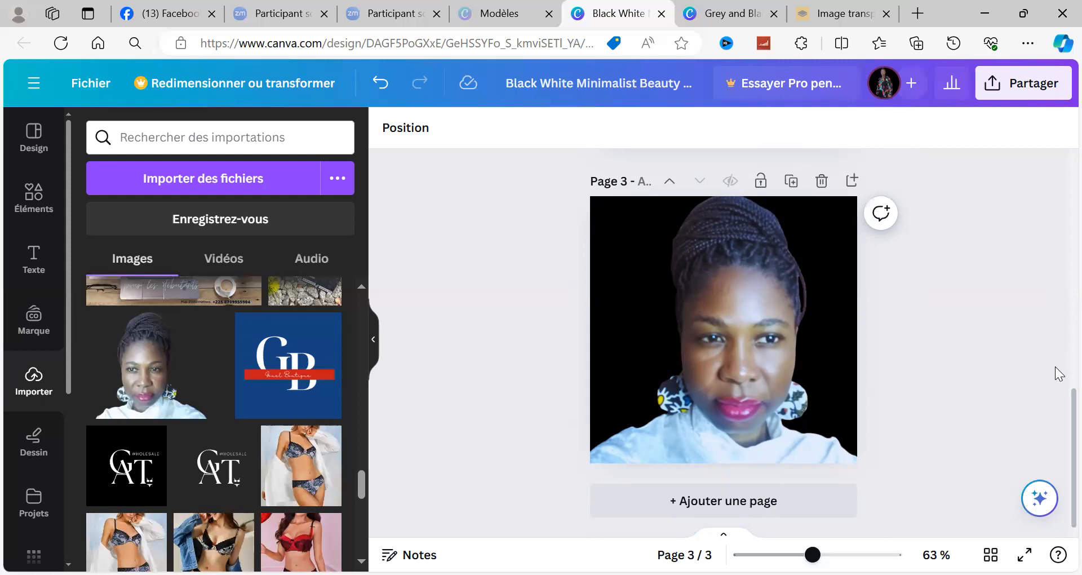
pyautogui.scroll(3, 1058, 361)
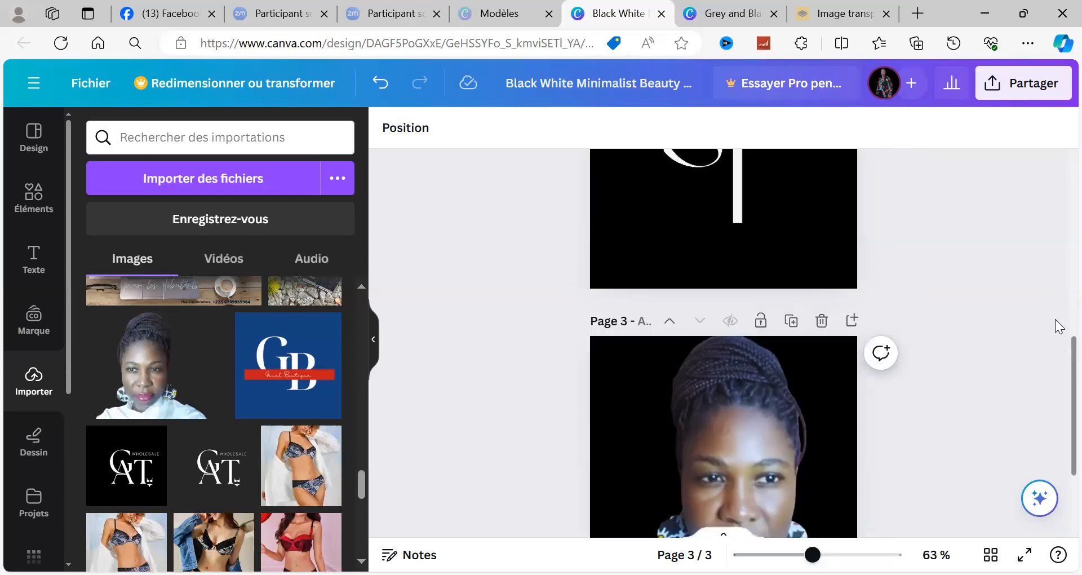
pyautogui.scroll(3, 1059, 296)
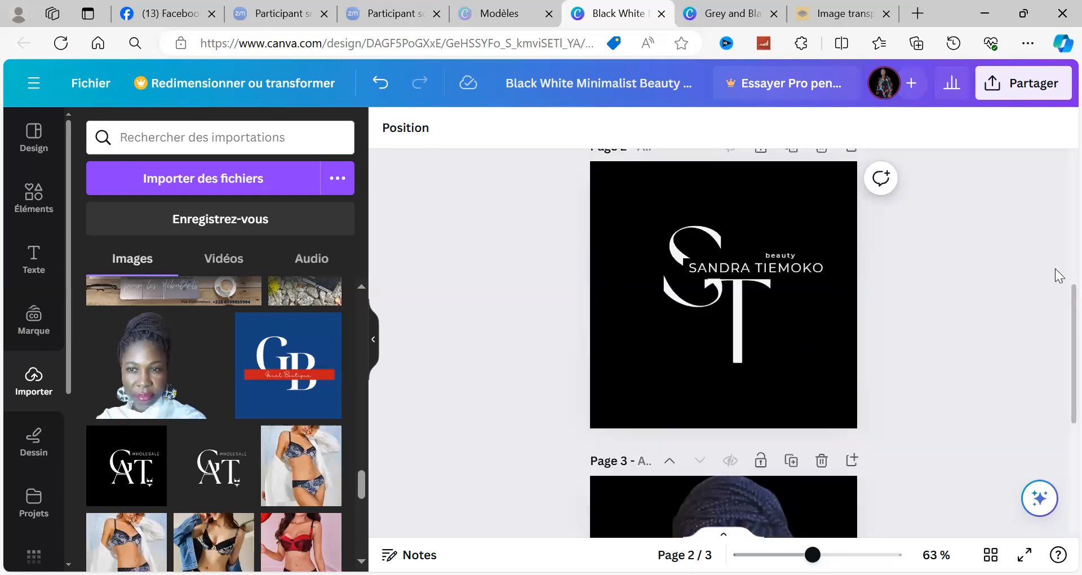
pyautogui.scroll(3, 1059, 276)
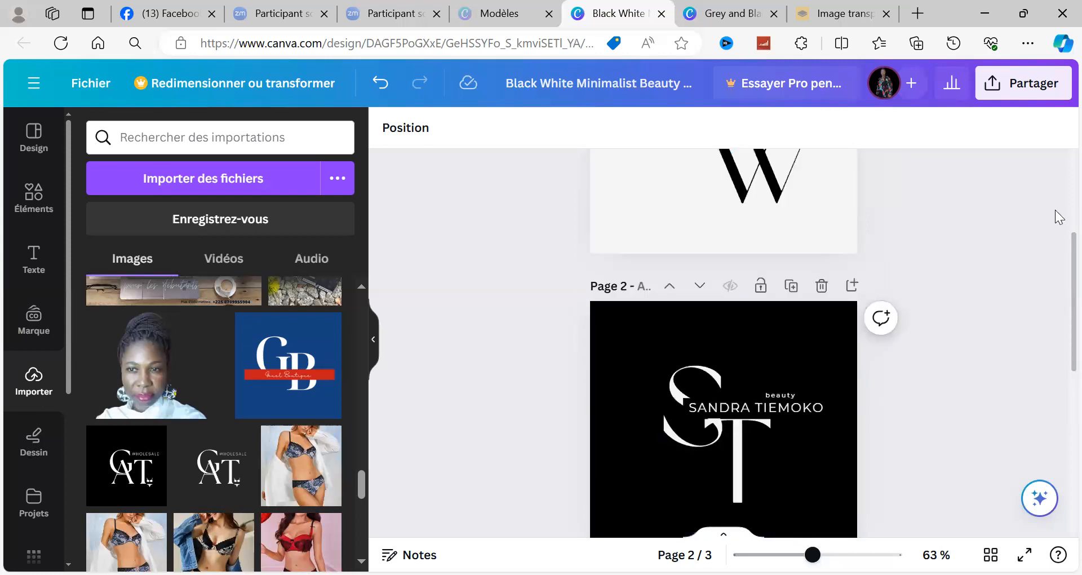
# Step: Look over the design from page 1 to page 3, comparing the template logo with the initials version and the portrait
pyautogui.scroll(3, 1059, 203)
pyautogui.scroll(2, 1056, 338)
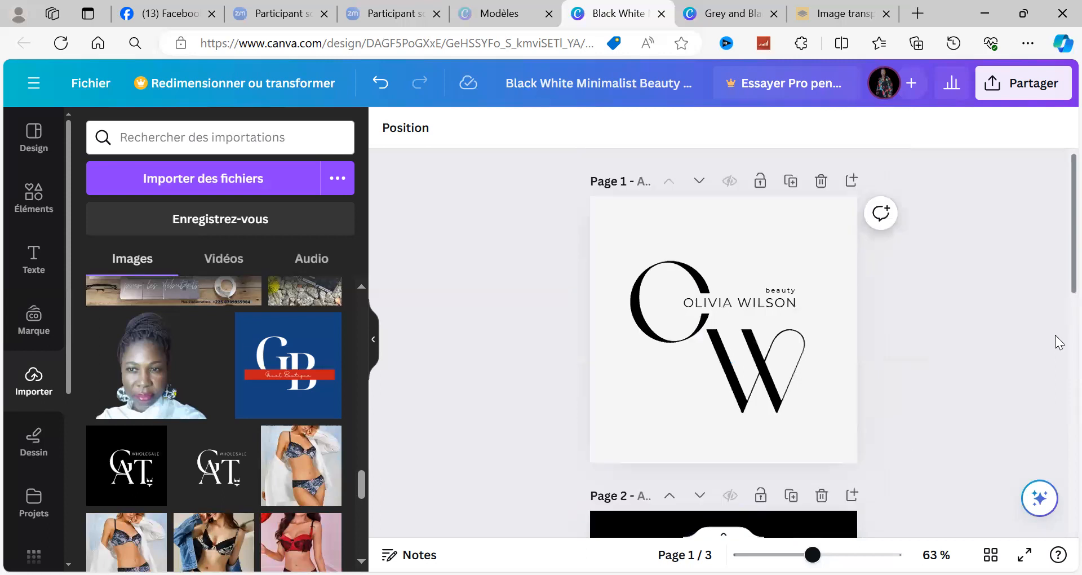
pyautogui.scroll(-3, 1055, 352)
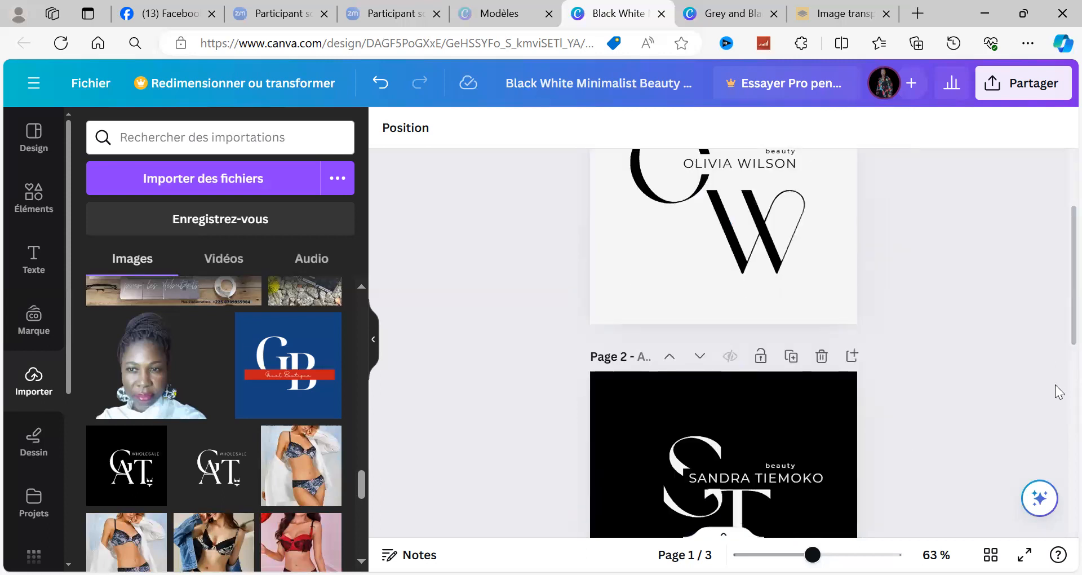
pyautogui.scroll(-3, 1058, 384)
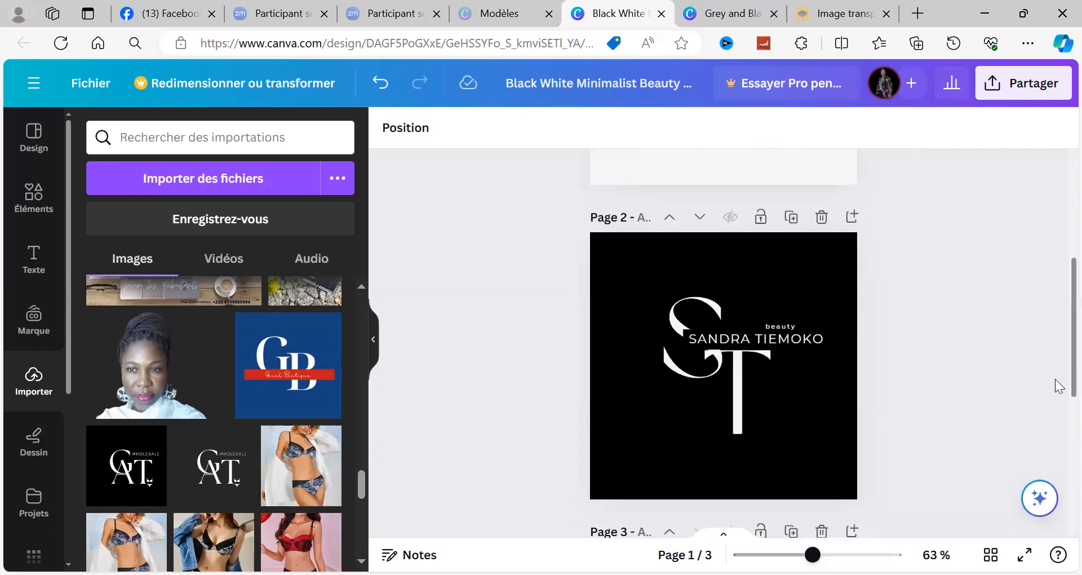
pyautogui.scroll(-3, 1058, 500)
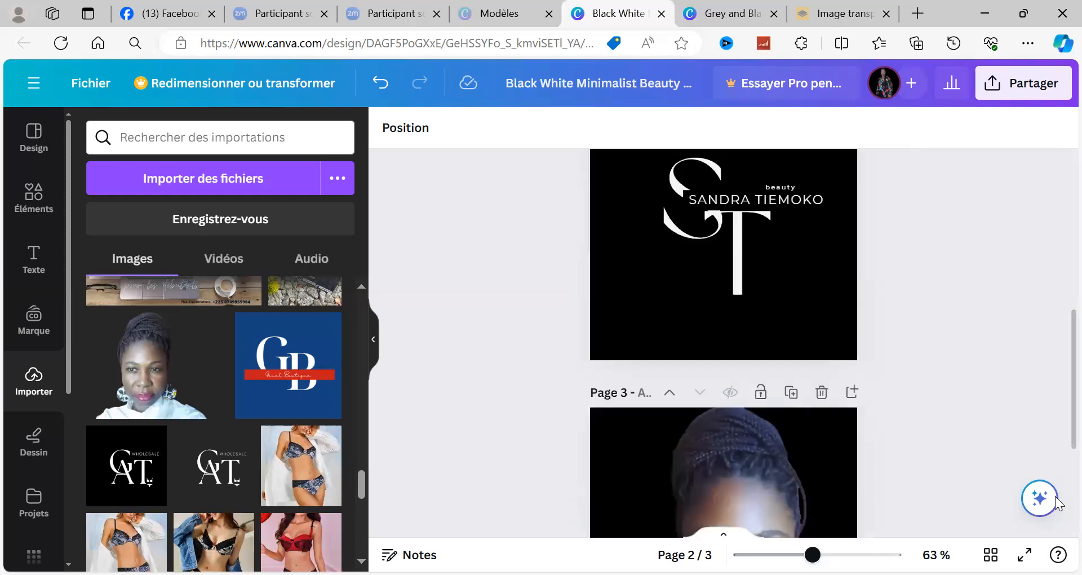
pyautogui.scroll(-3, 1058, 341)
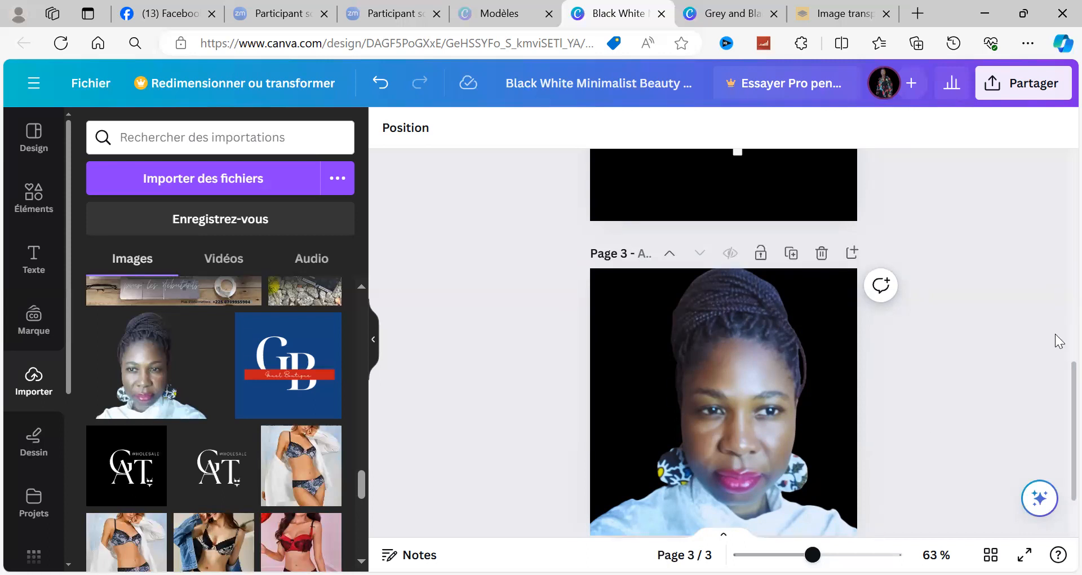
pyautogui.scroll(3, 1059, 341)
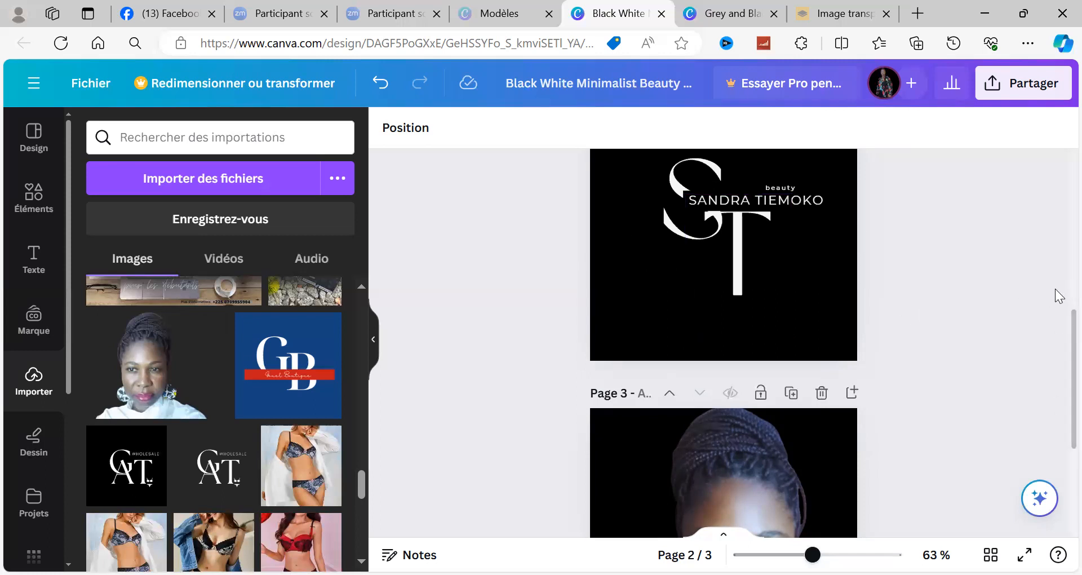
pyautogui.scroll(2, 1058, 282)
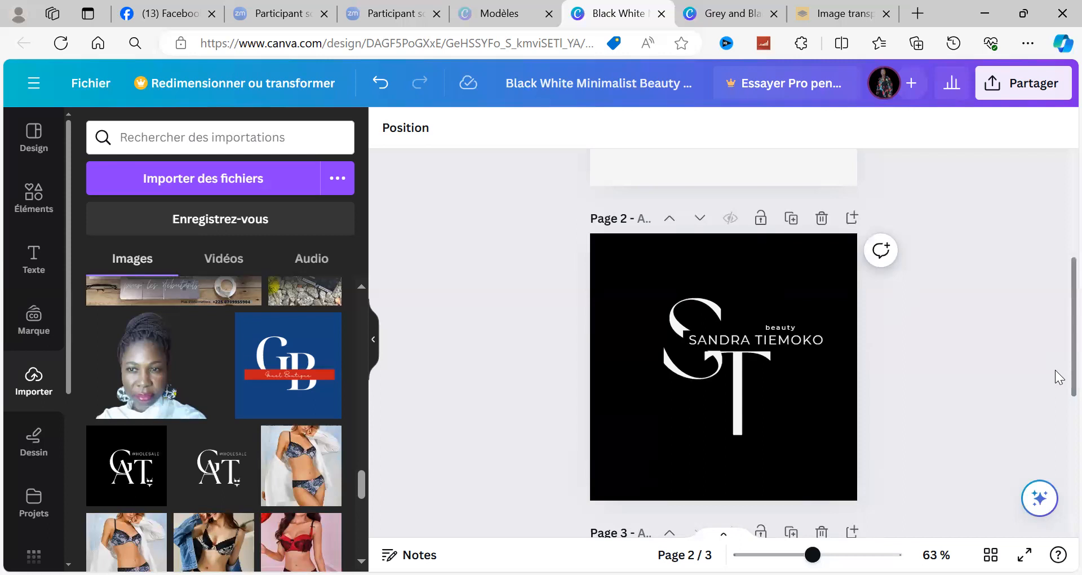
pyautogui.scroll(-1, 1055, 370)
pyautogui.scroll(4, 1055, 376)
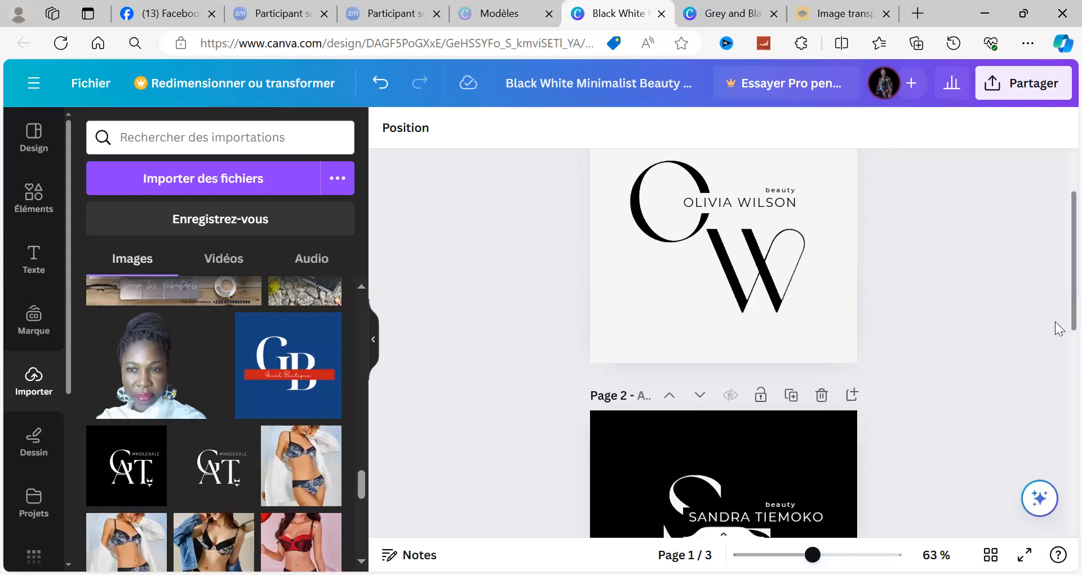
pyautogui.scroll(-9, 1055, 327)
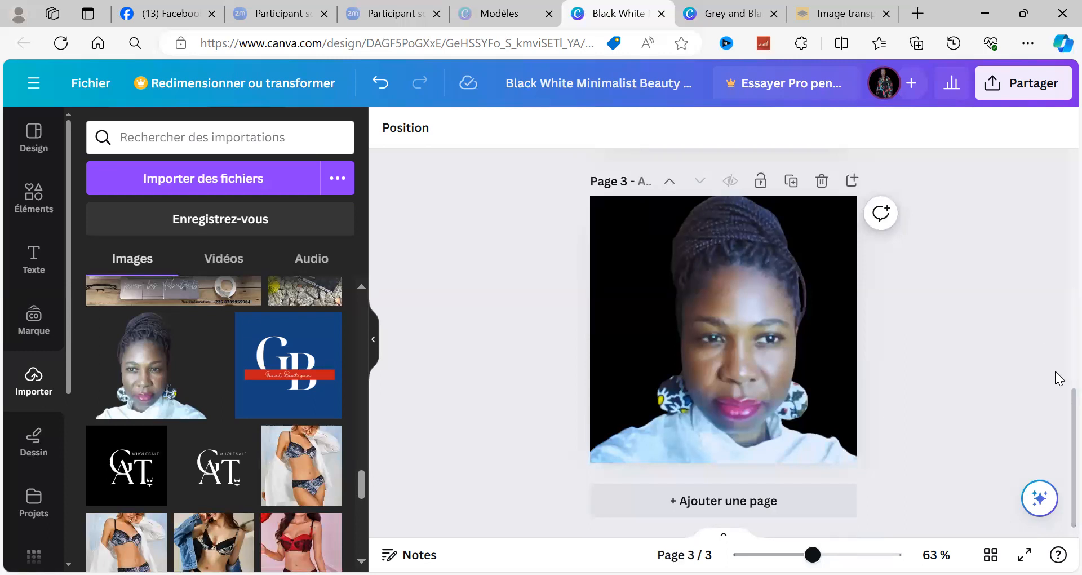
pyautogui.scroll(2, 1059, 372)
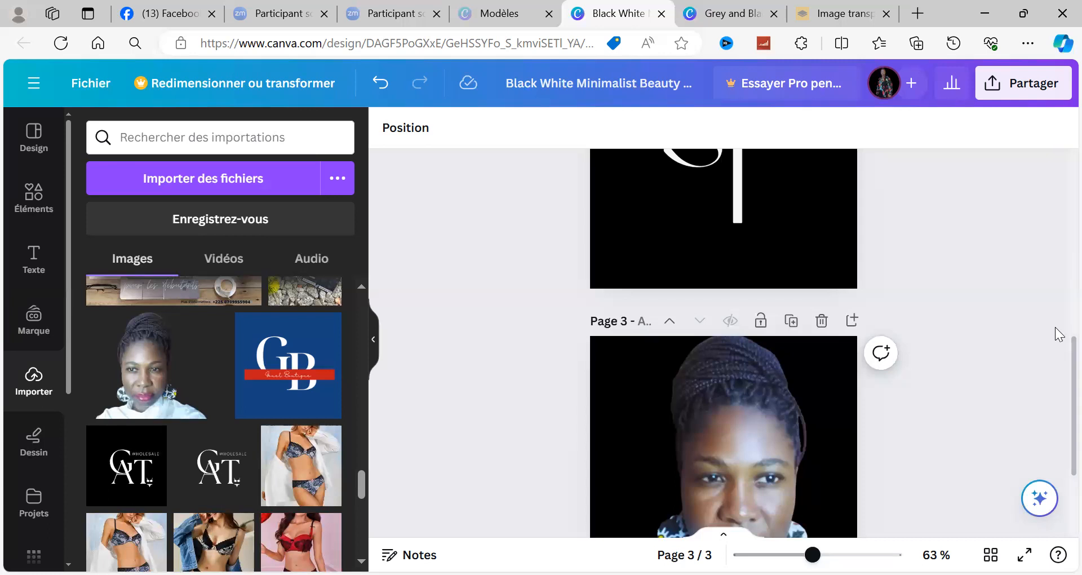
# Step: Check the template logo, the personalized initials logo and the portrait once more to decide which pages to export
pyautogui.scroll(3, 1059, 315)
pyautogui.scroll(3, 1059, 276)
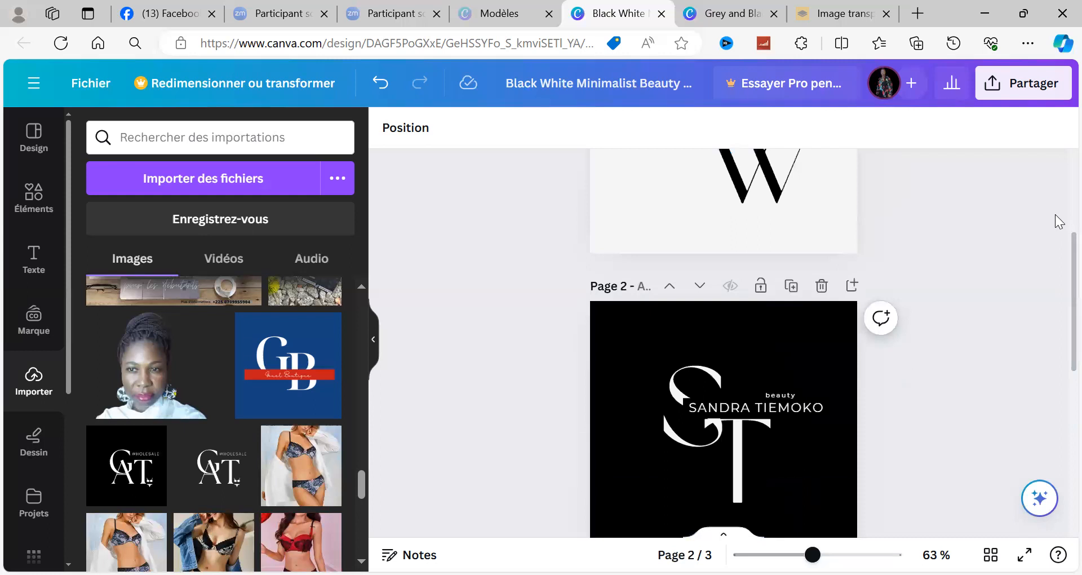
pyautogui.scroll(3, 1058, 216)
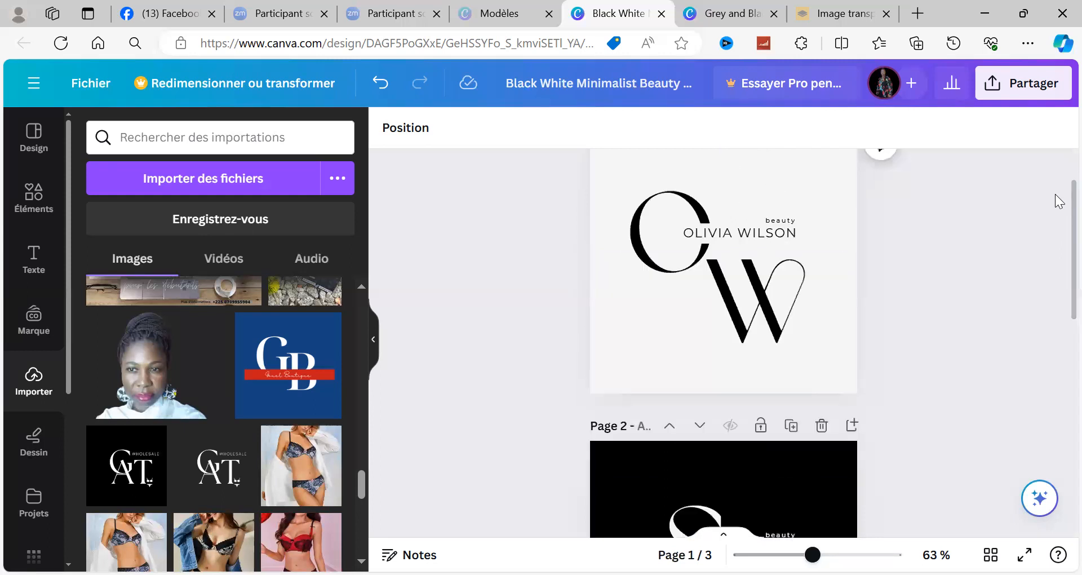
pyautogui.scroll(2, 1057, 172)
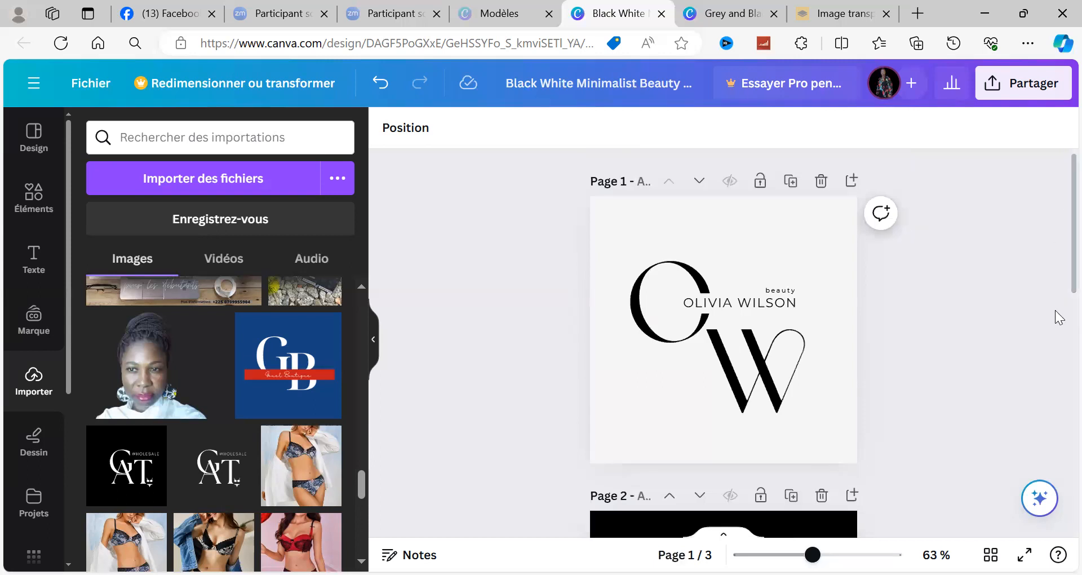
pyautogui.scroll(-3, 1058, 352)
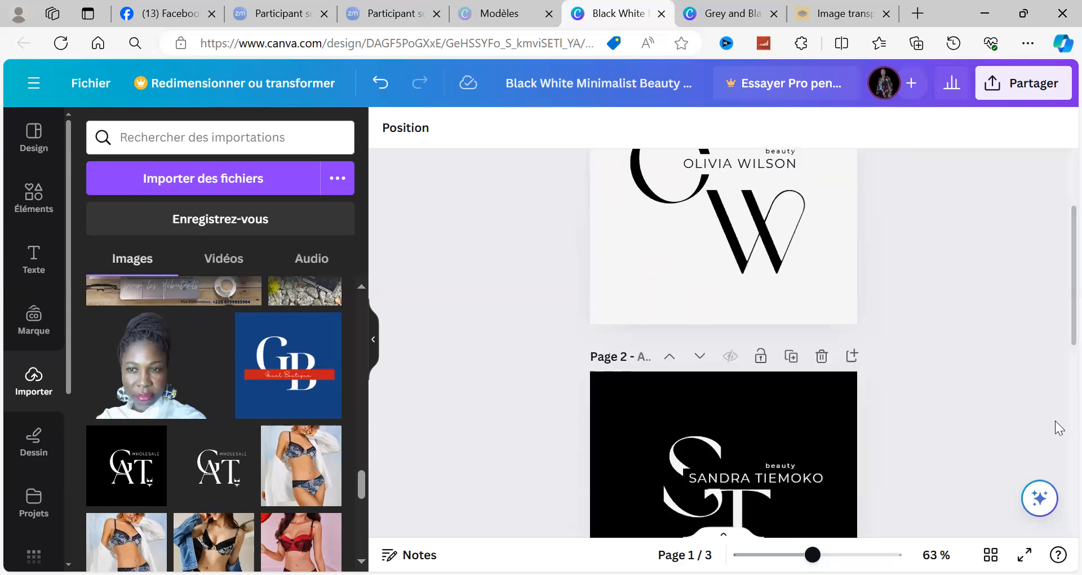
pyautogui.scroll(-3, 1057, 428)
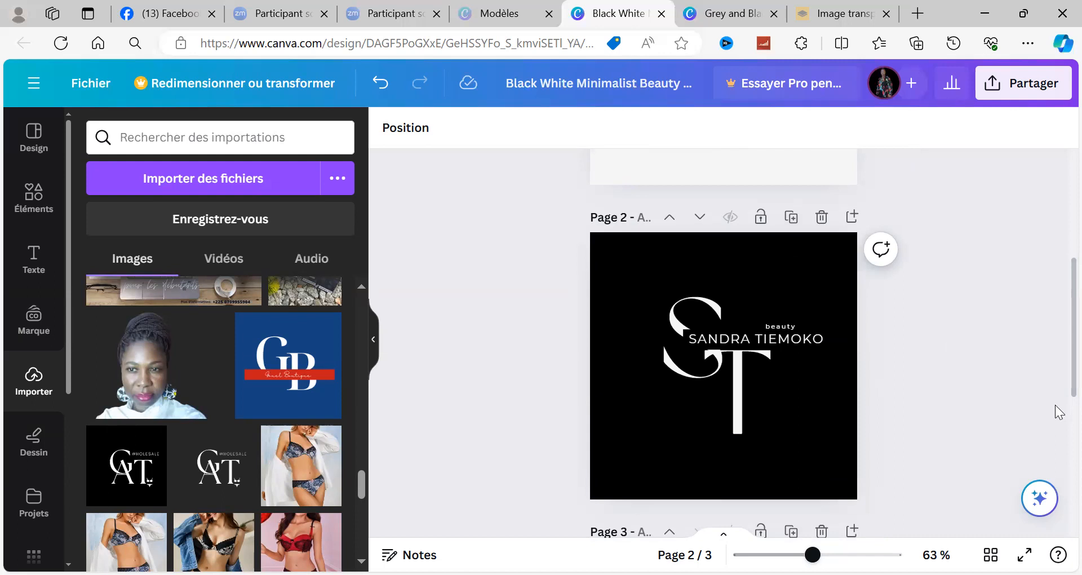
pyautogui.click(1039, 84)
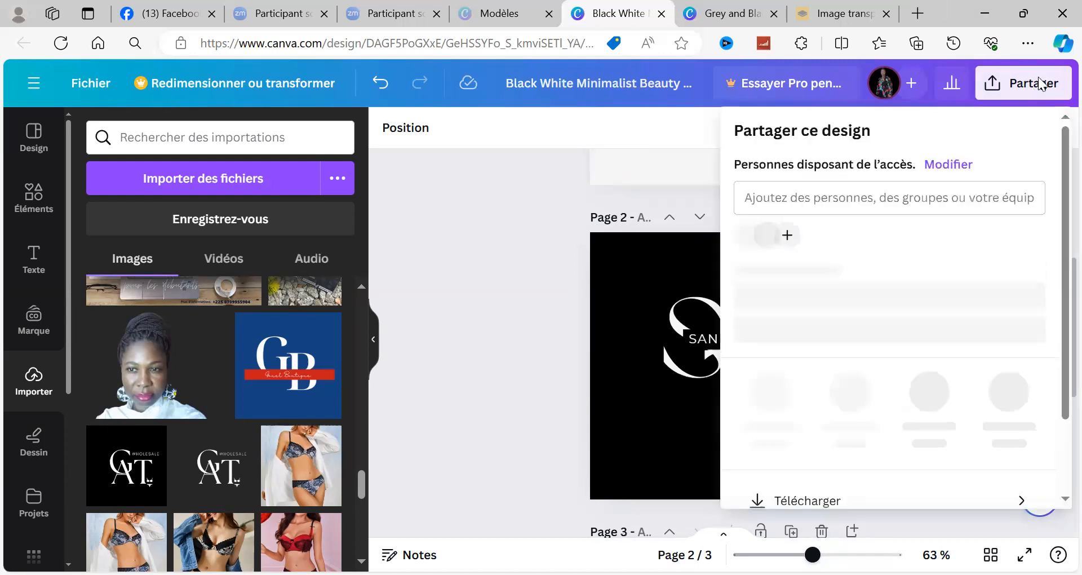
pyautogui.click(507, 215)
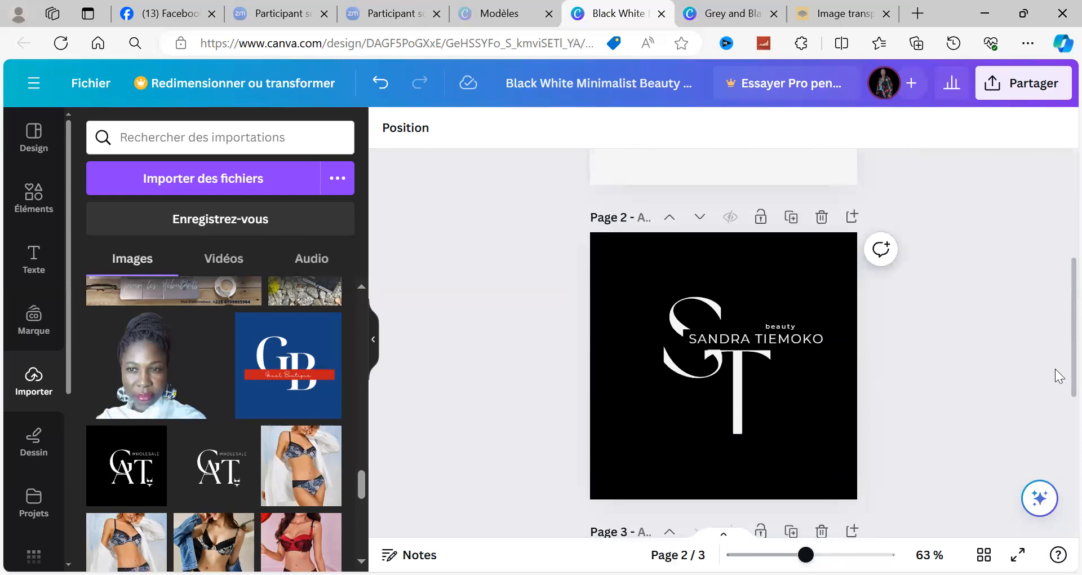
pyautogui.scroll(-5, 1053, 507)
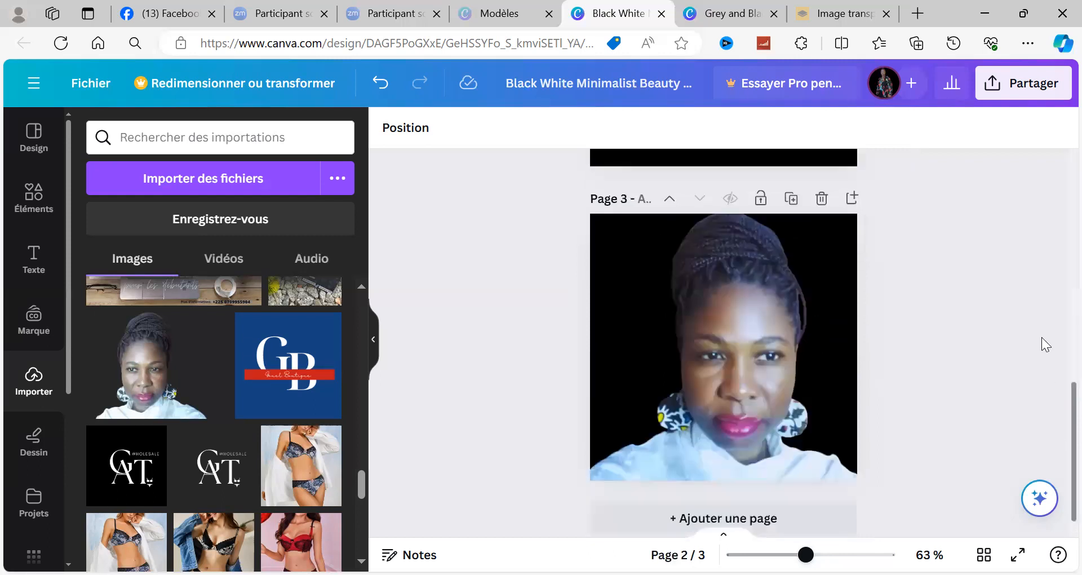
pyautogui.scroll(12, 1039, 315)
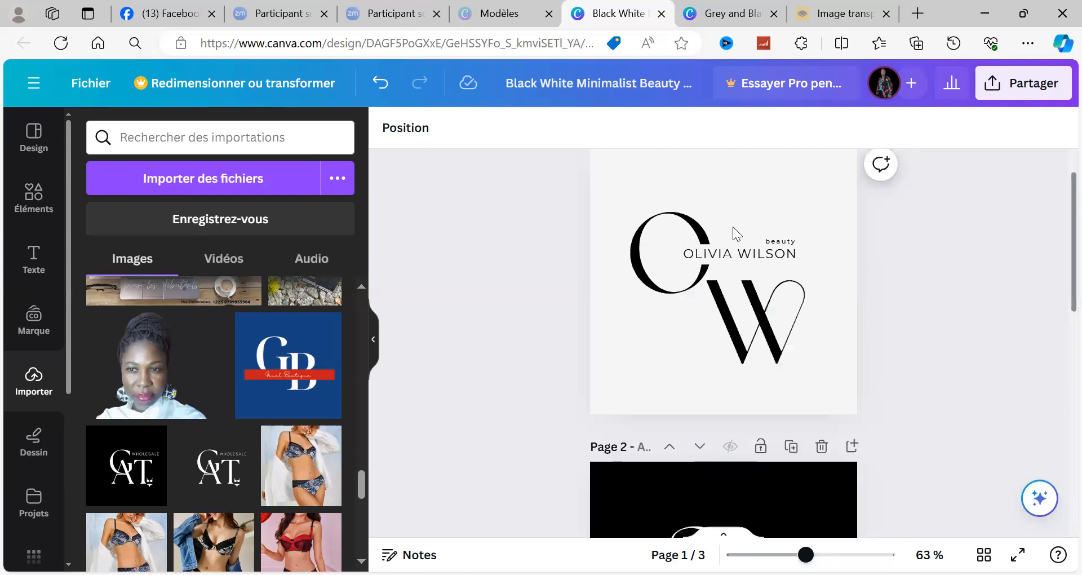
# Step: Prepare a PNG download of the design that includes only pages 2 and 3
pyautogui.click(1023, 85)
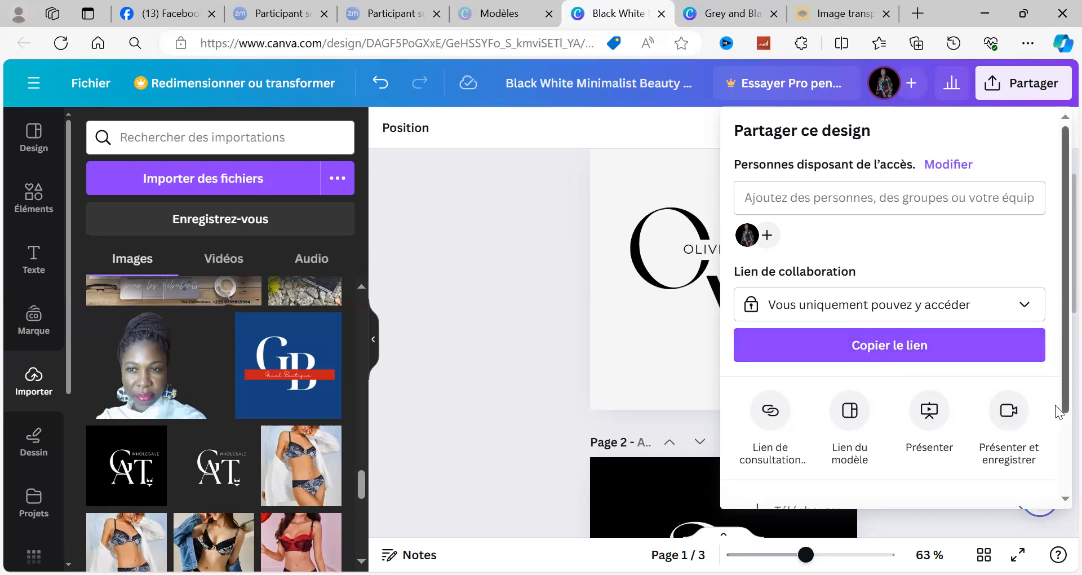
pyautogui.scroll(-2, 1058, 410)
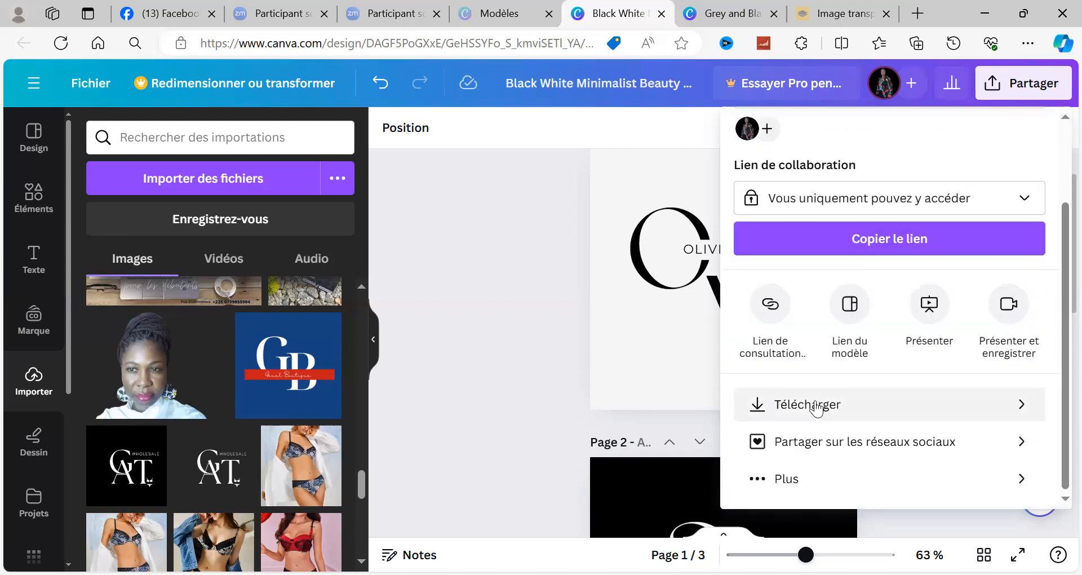
pyautogui.click(814, 406)
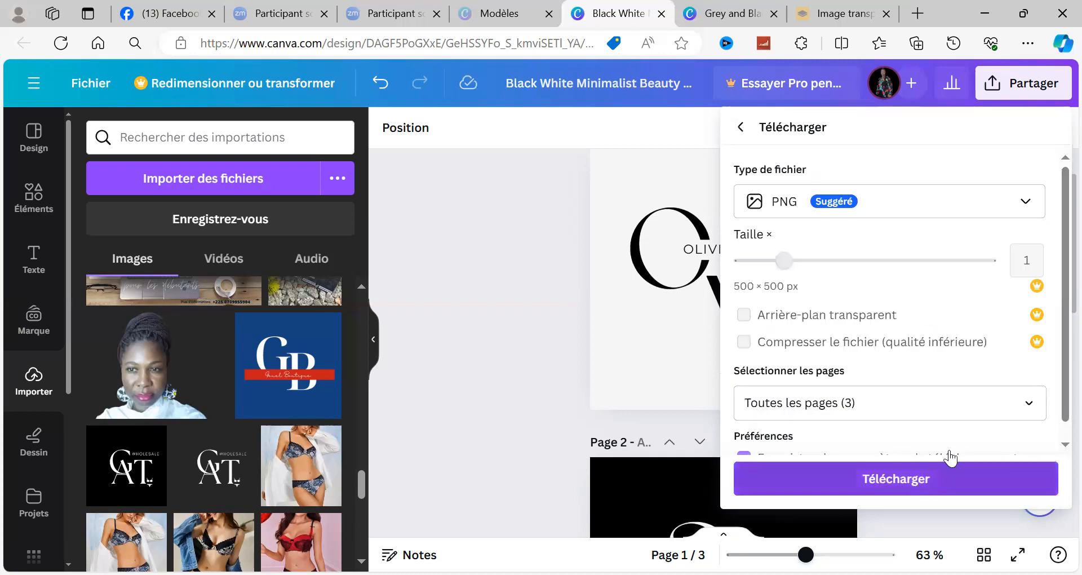
pyautogui.click(1037, 403)
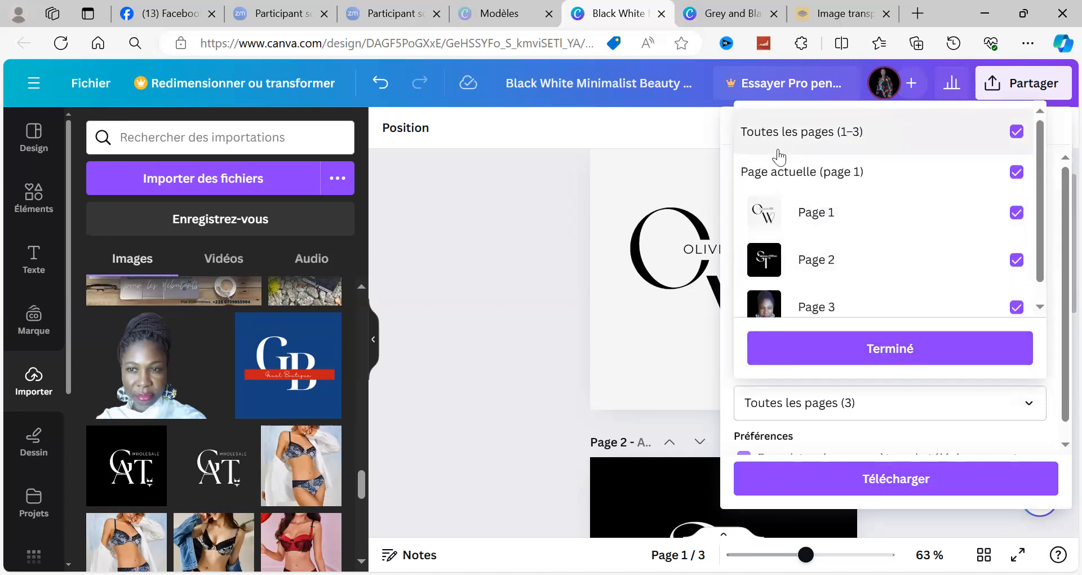
pyautogui.click(1017, 140)
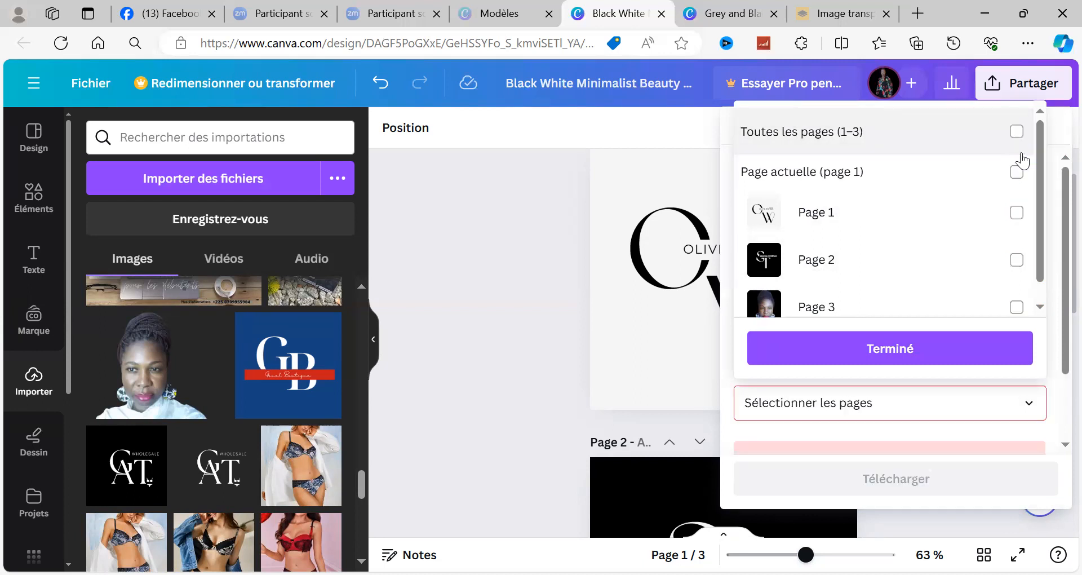
pyautogui.click(1016, 260)
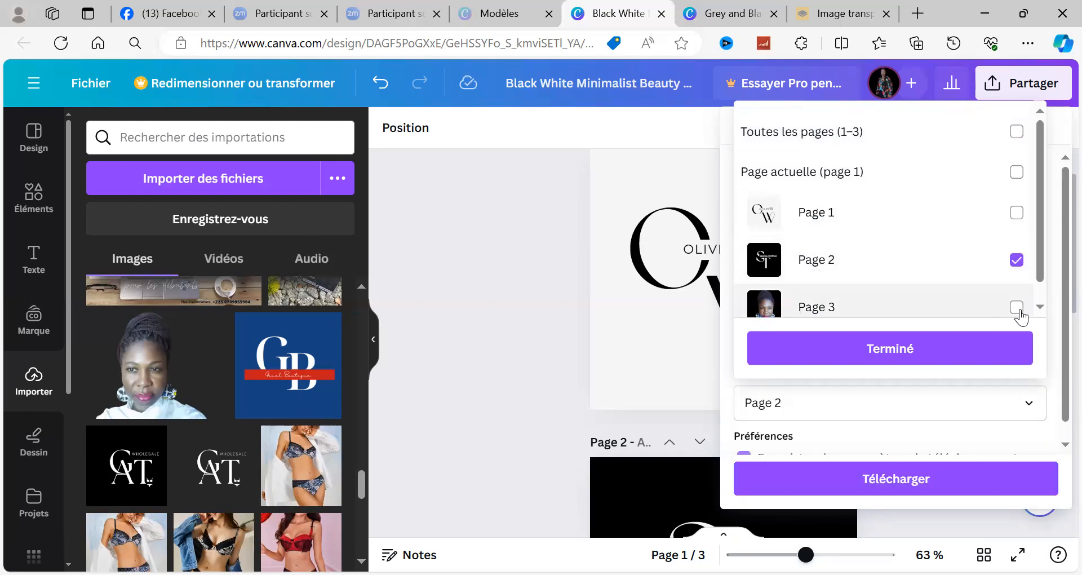
pyautogui.click(1017, 309)
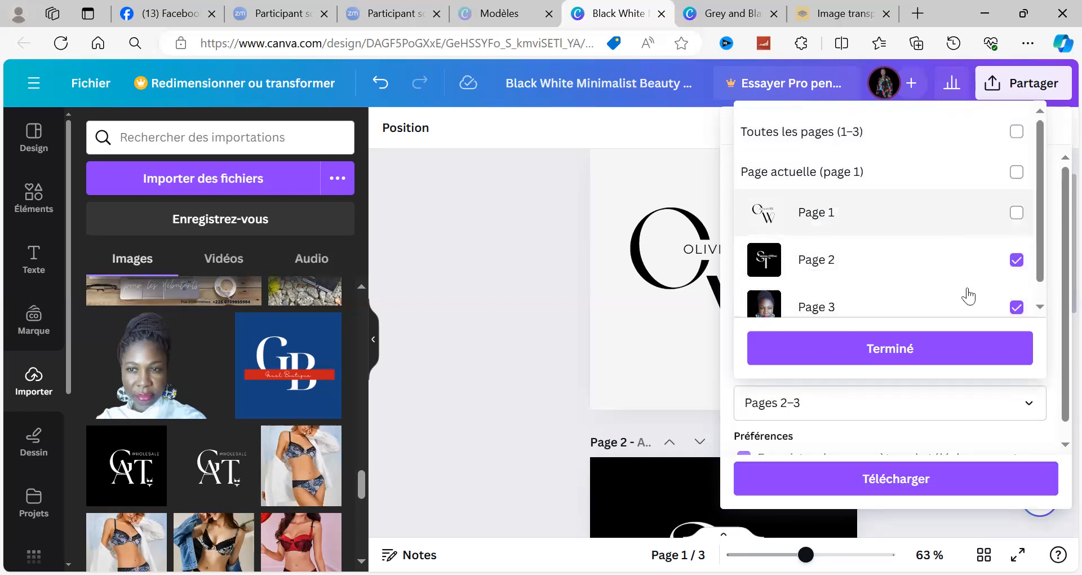
# Step: Confirm the page selection, download the selected pages, and dismiss the download notices
pyautogui.click(900, 486)
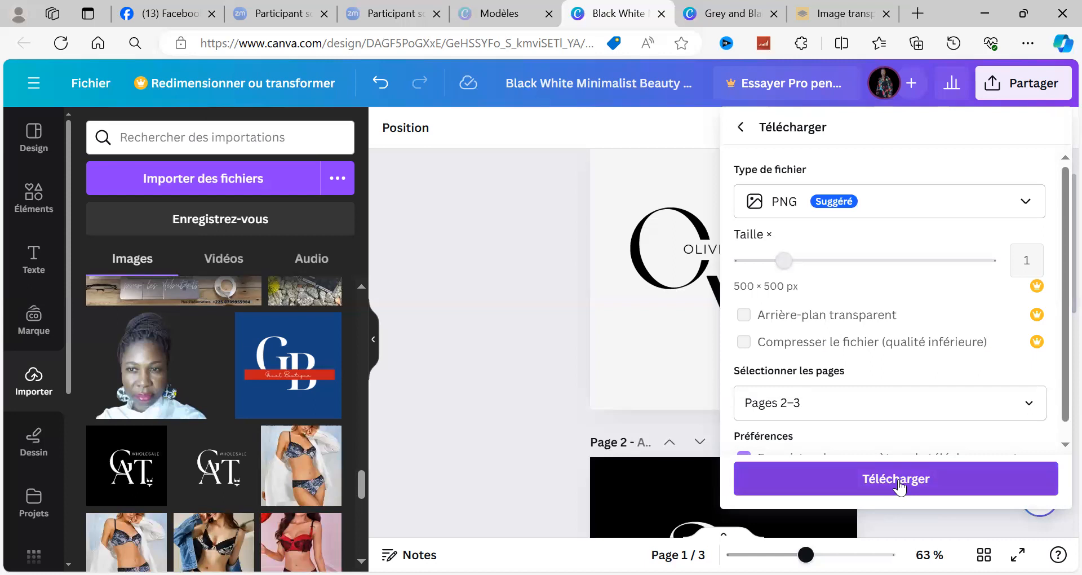
pyautogui.click(897, 482)
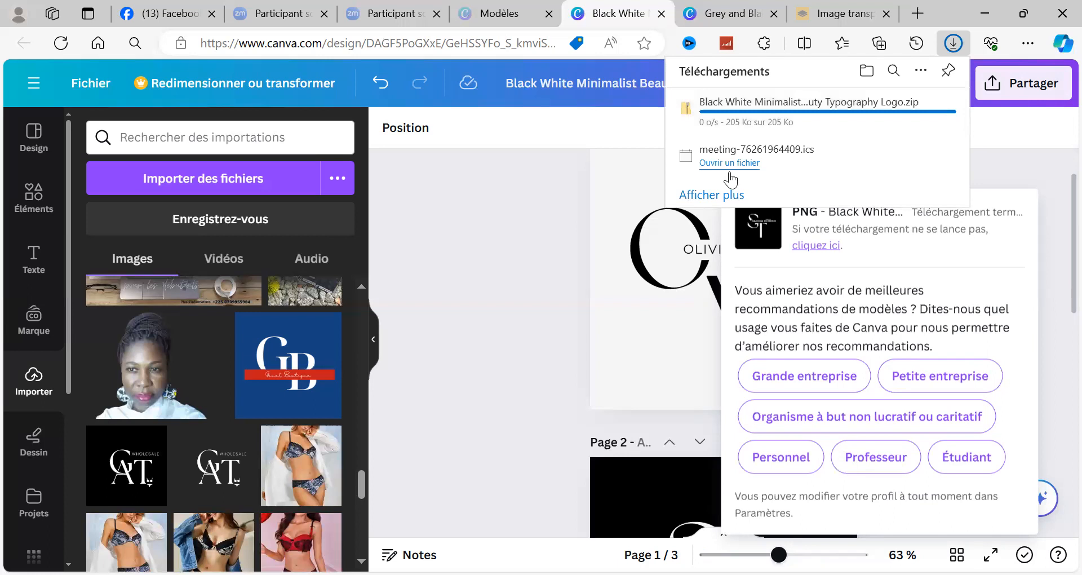
pyautogui.click(426, 239)
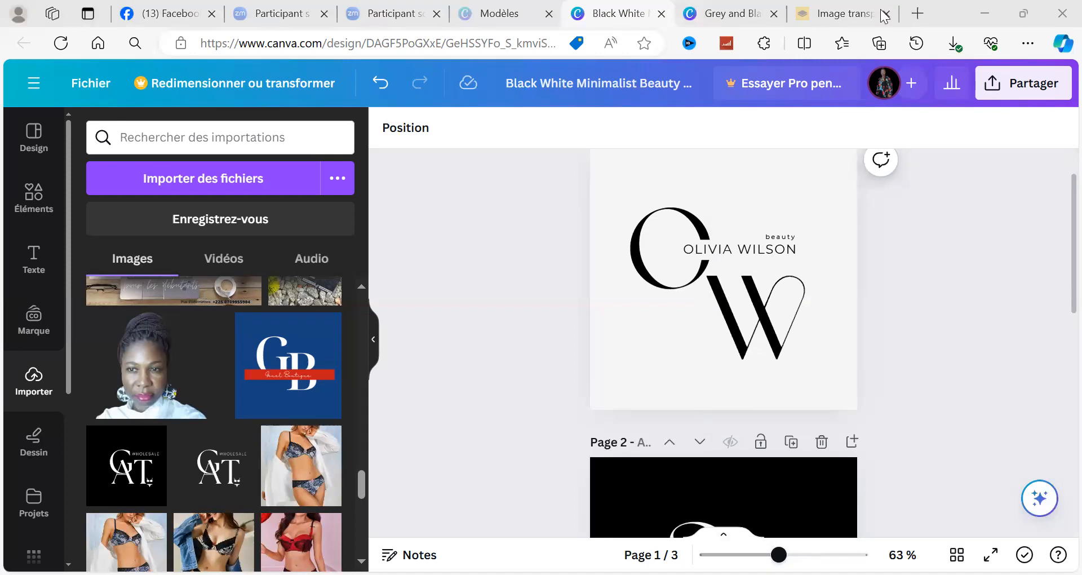
# Step: Go back to the beauty logo template results and close the Black White Minimalist Beauty Typography Logo preview
pyautogui.click(836, 6)
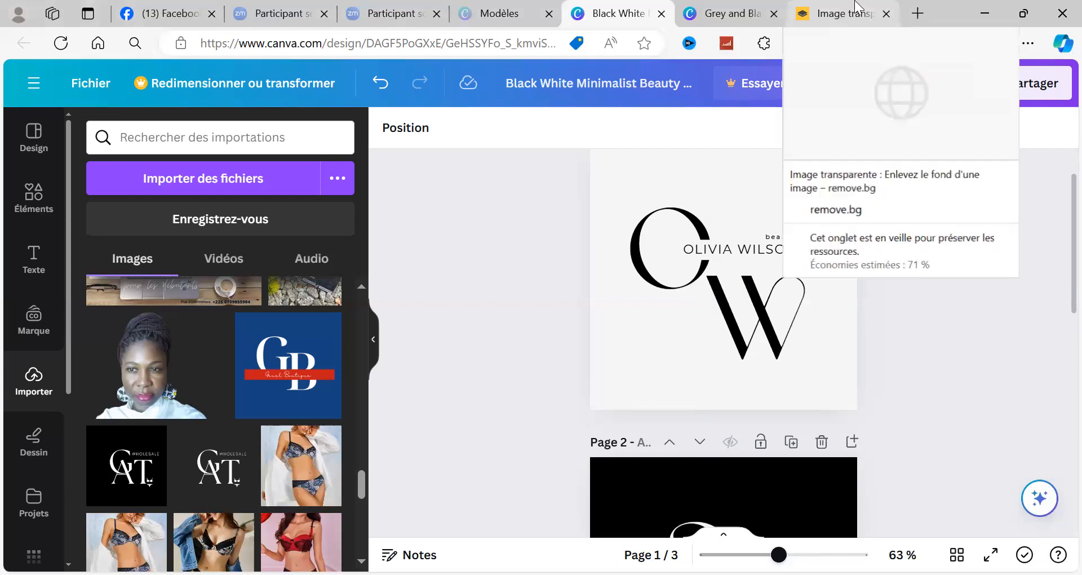
pyautogui.click(514, 11)
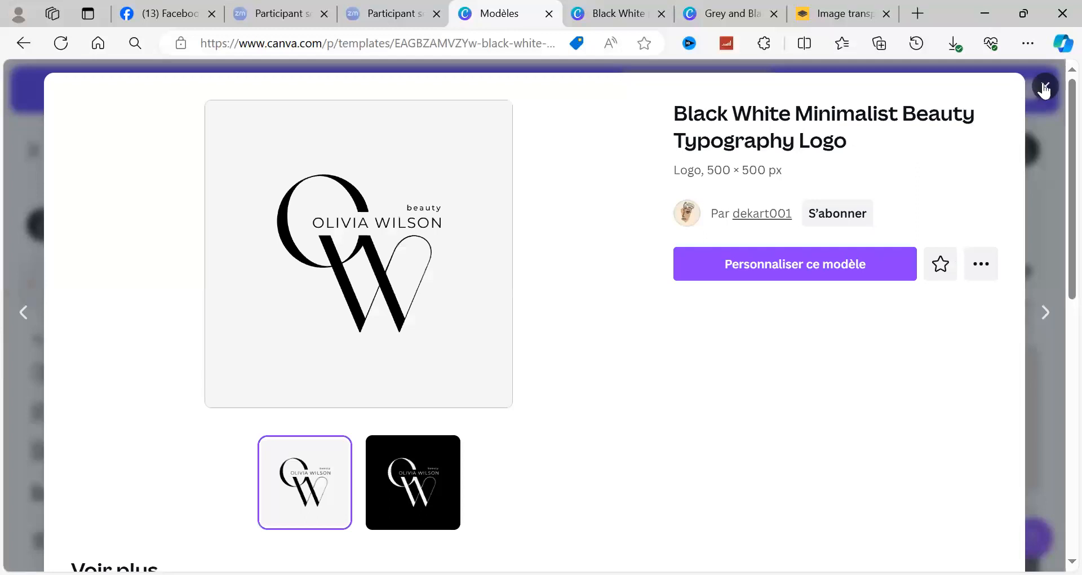
pyautogui.click(1022, 99)
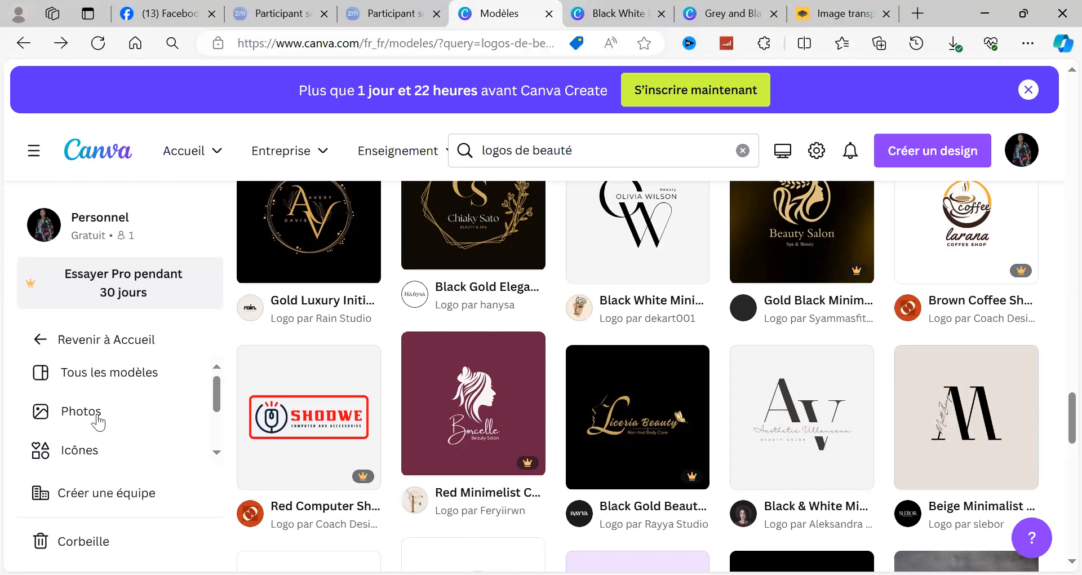
# Step: Open the Photos library and look through the site sections listed beside it
pyautogui.click(81, 411)
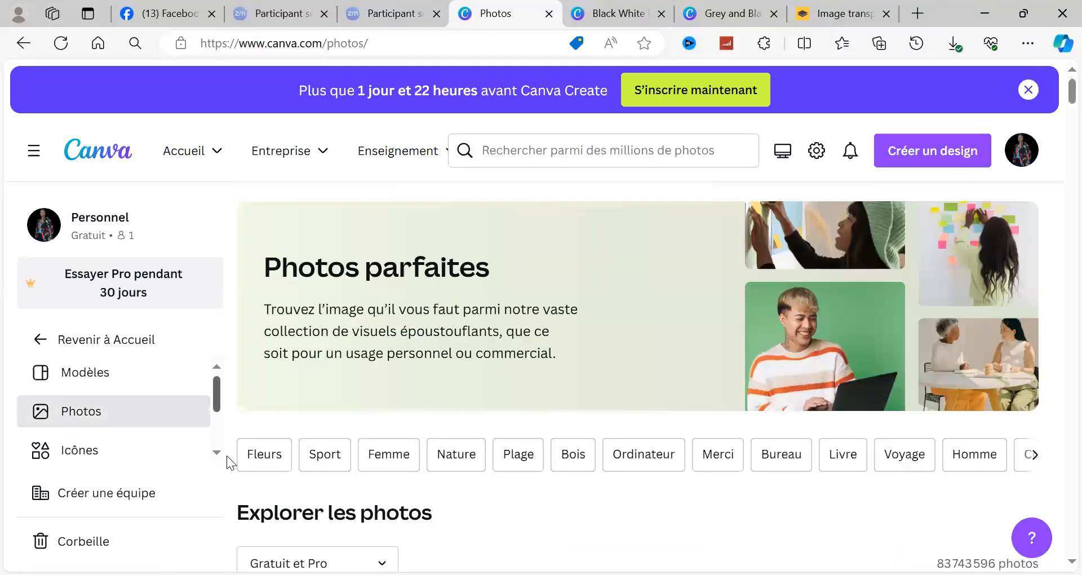
pyautogui.scroll(-2, 217, 379)
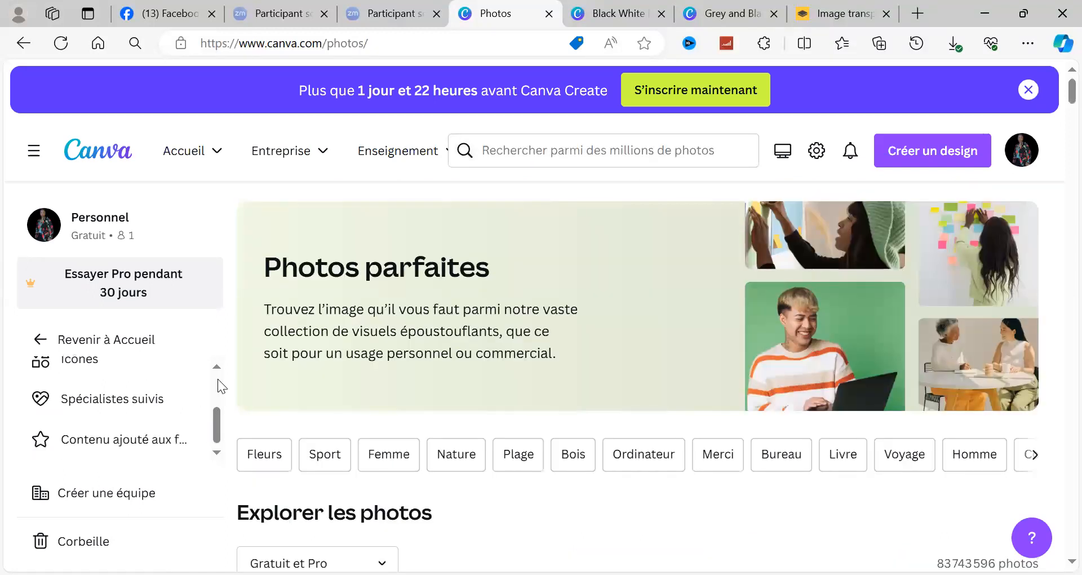
pyautogui.scroll(2, 193, 376)
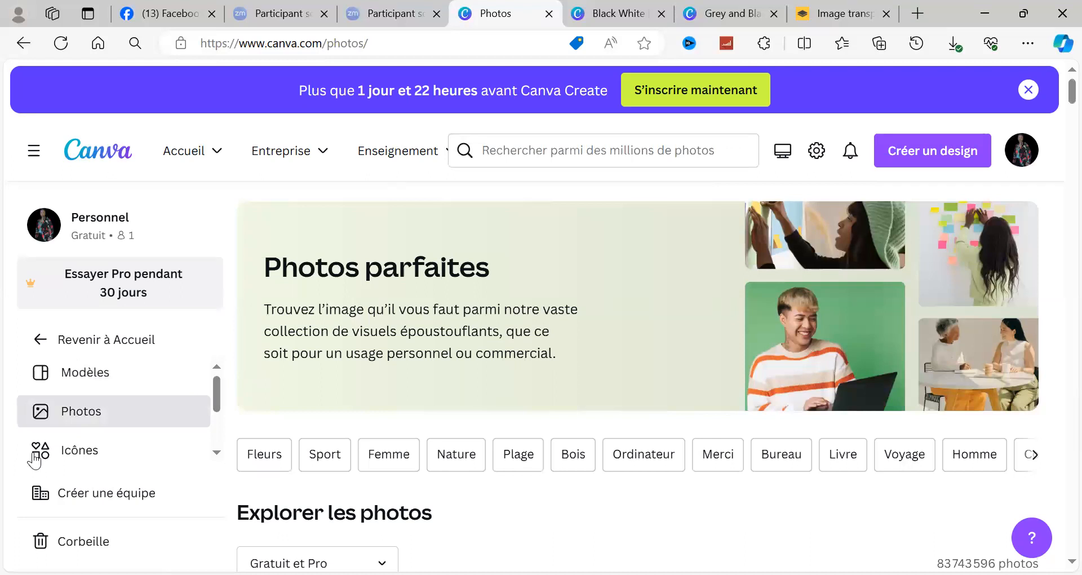
# Step: Return to the home page, open Projects, and look over the recent designs, folders and saved designs
pyautogui.click(92, 341)
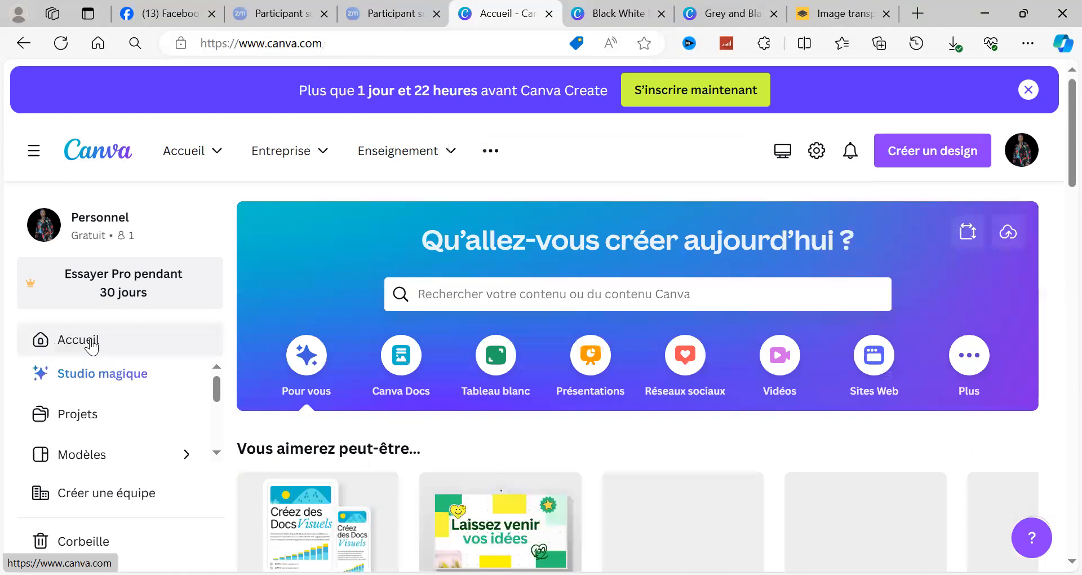
pyautogui.click(94, 421)
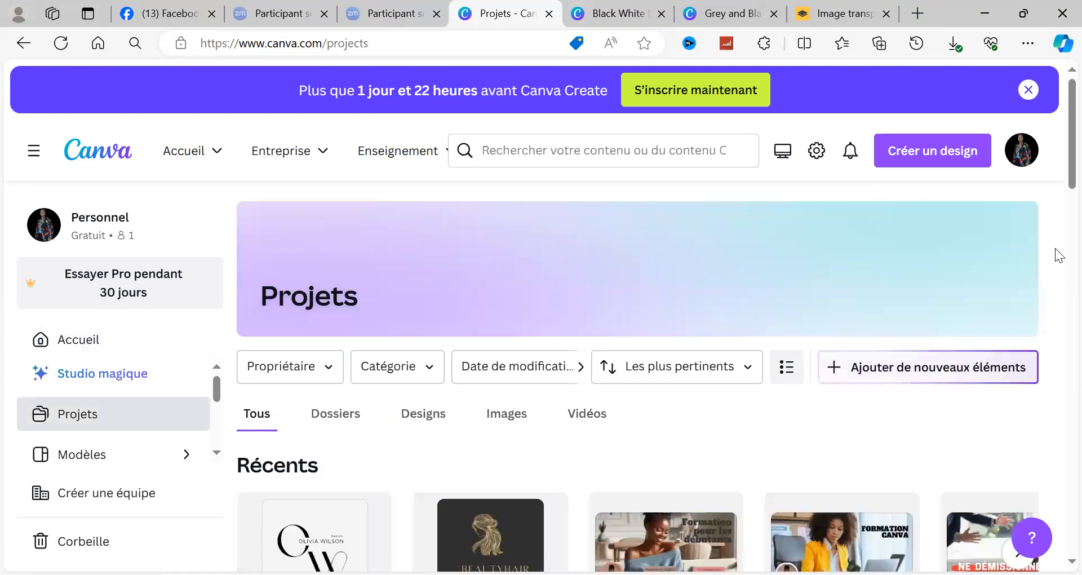
pyautogui.scroll(-8, 1059, 255)
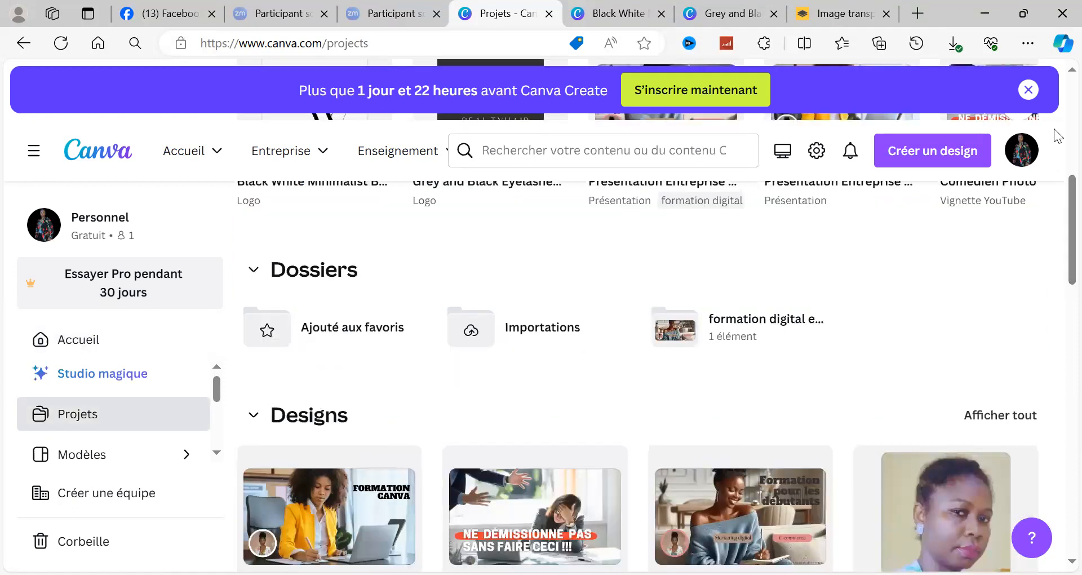
pyautogui.scroll(8, 1059, 167)
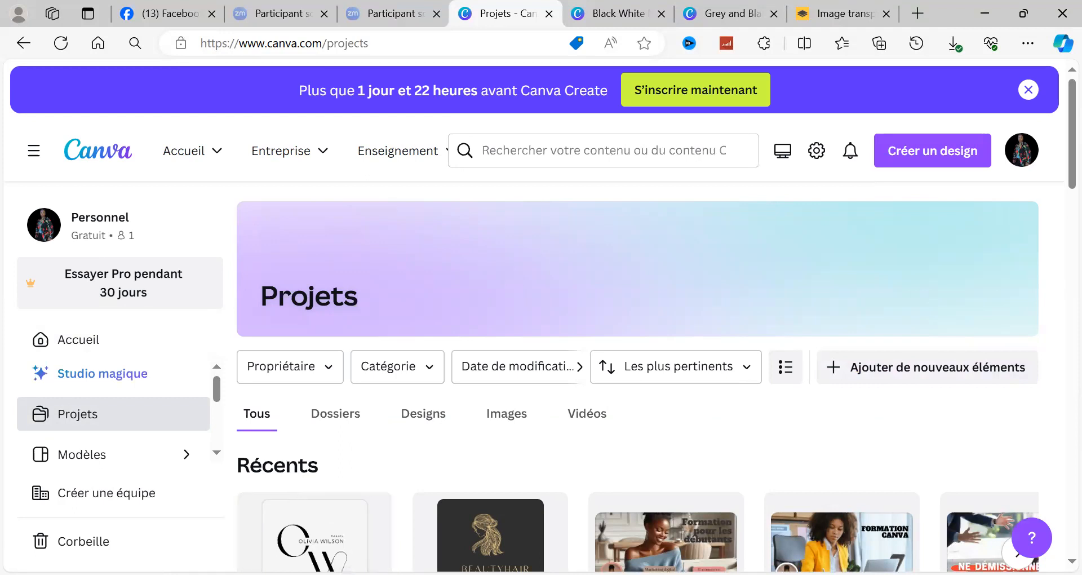
pyautogui.moveTo(329, 546)
pyautogui.scroll(-6, 1056, 237)
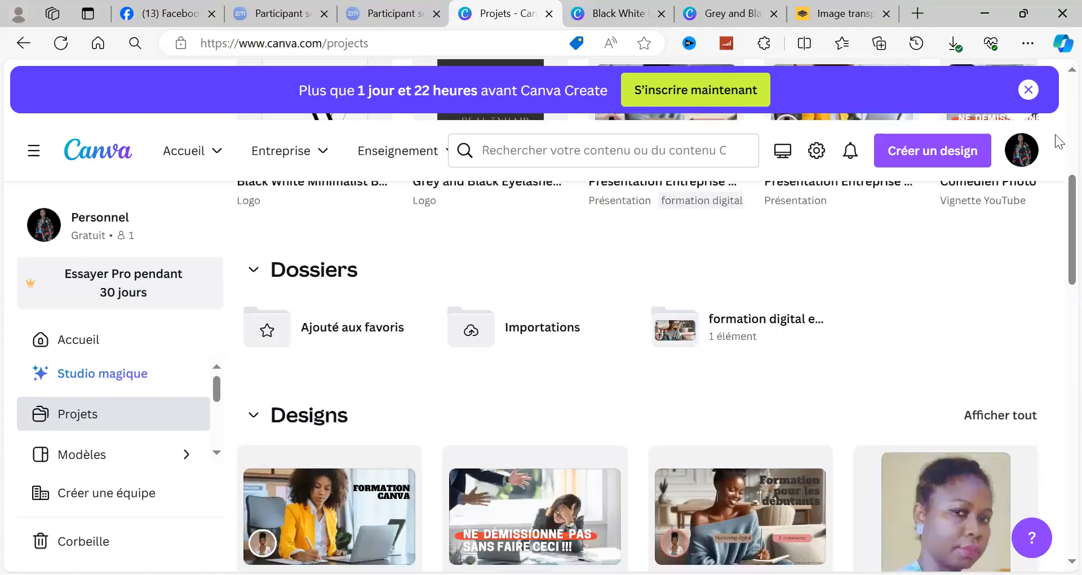
pyautogui.scroll(6, 1059, 141)
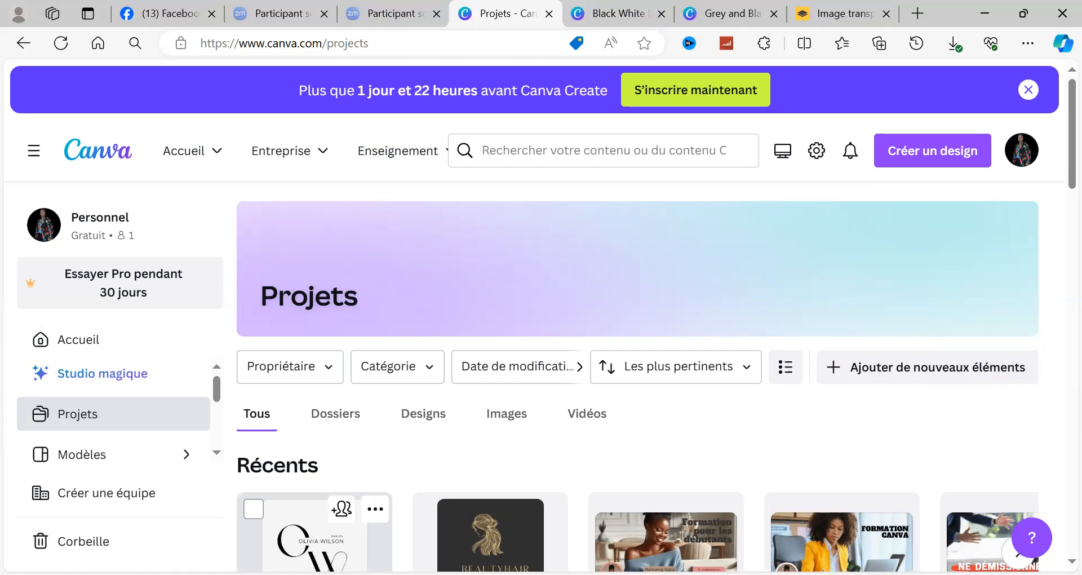
pyautogui.moveTo(340, 512)
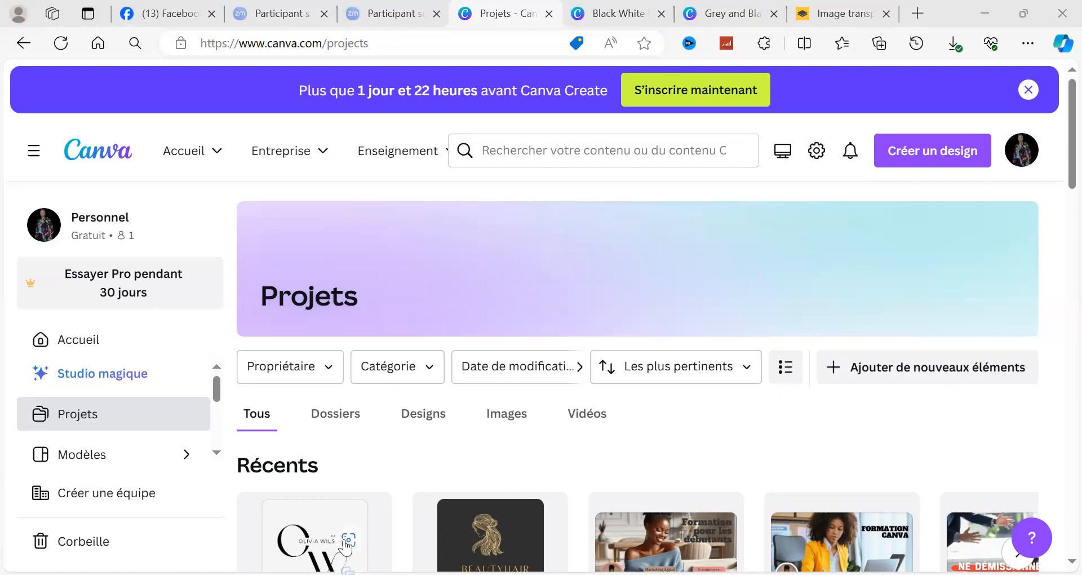
# Step: Open the Black White Minimalist Beauty Typography Logo design from the recent projects and check its saved pages
pyautogui.click(346, 546)
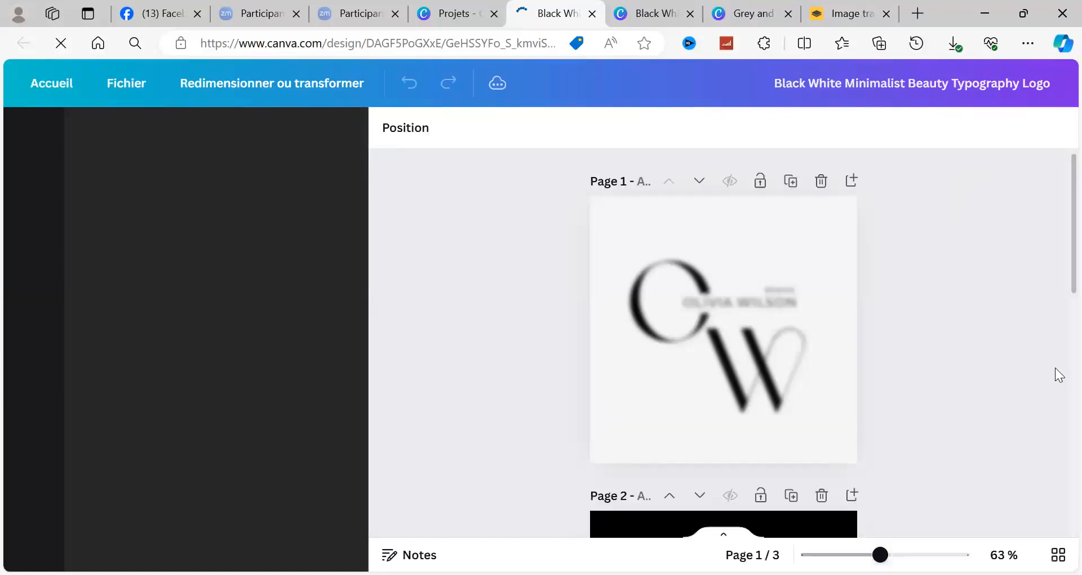
pyautogui.scroll(-2, 1059, 361)
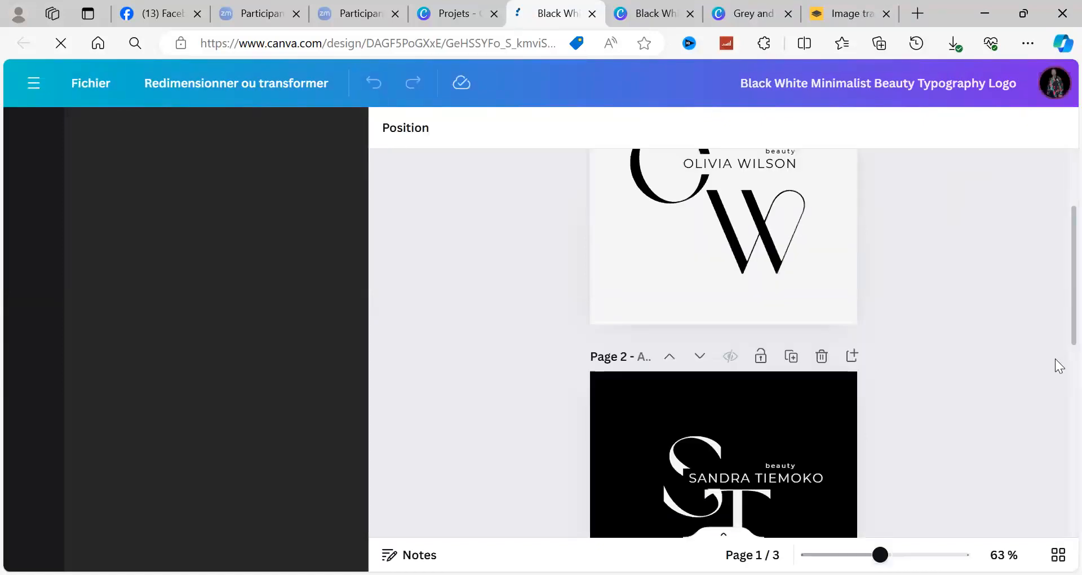
pyautogui.scroll(-4, 1059, 428)
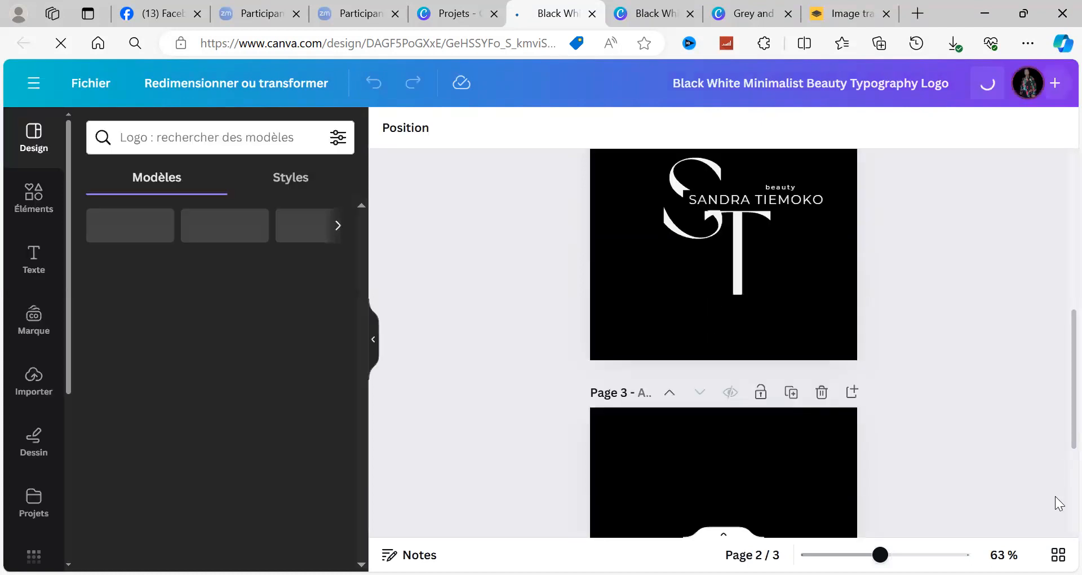
# Step: Review the customized initials logo on page 2 and the portrait on page 3 of the beauty logo design
pyautogui.scroll(-2, 1059, 507)
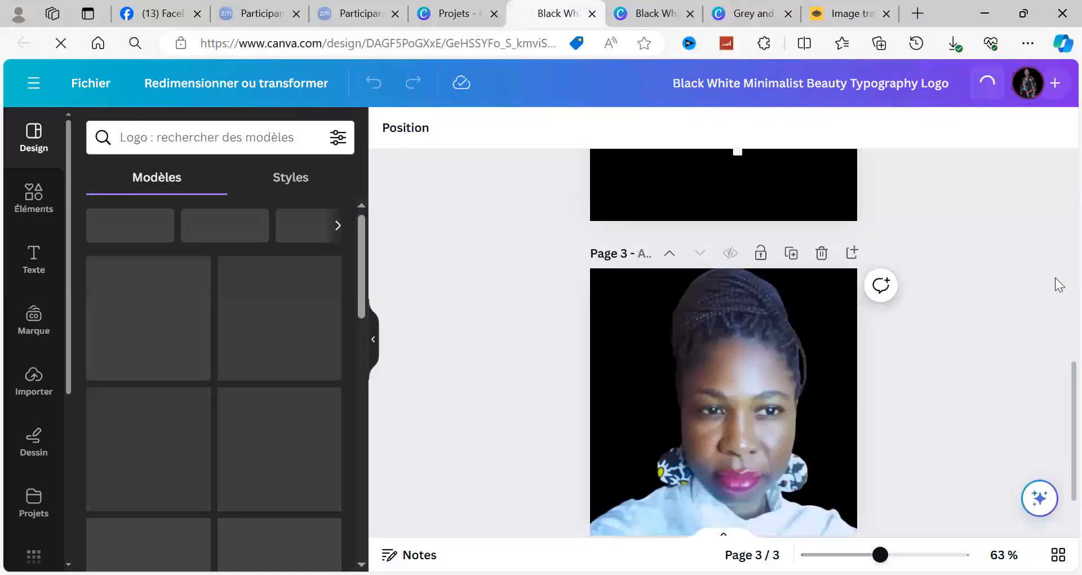
pyautogui.scroll(2, 1059, 285)
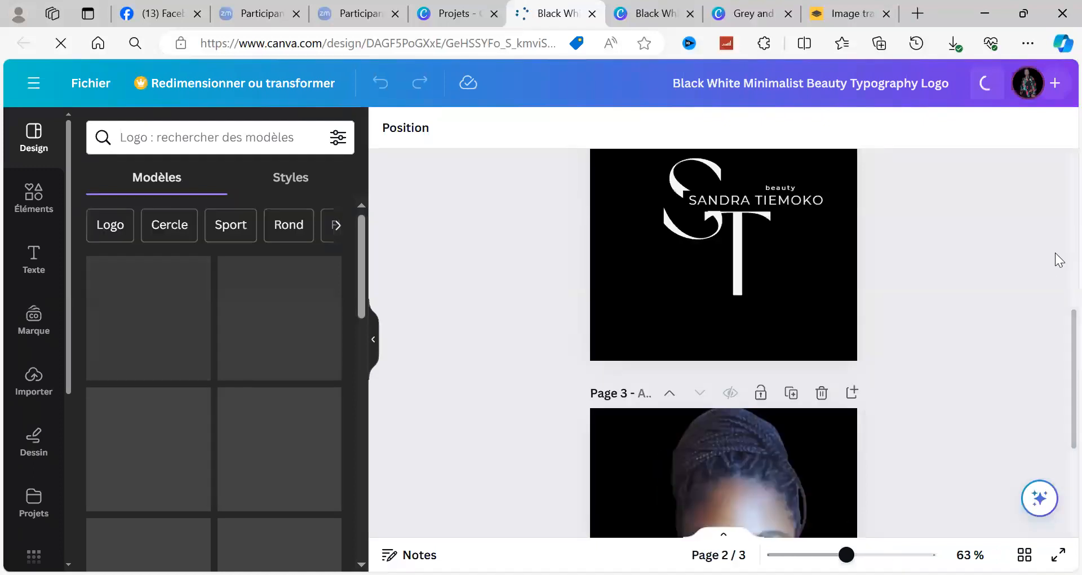
pyautogui.scroll(2, 1059, 190)
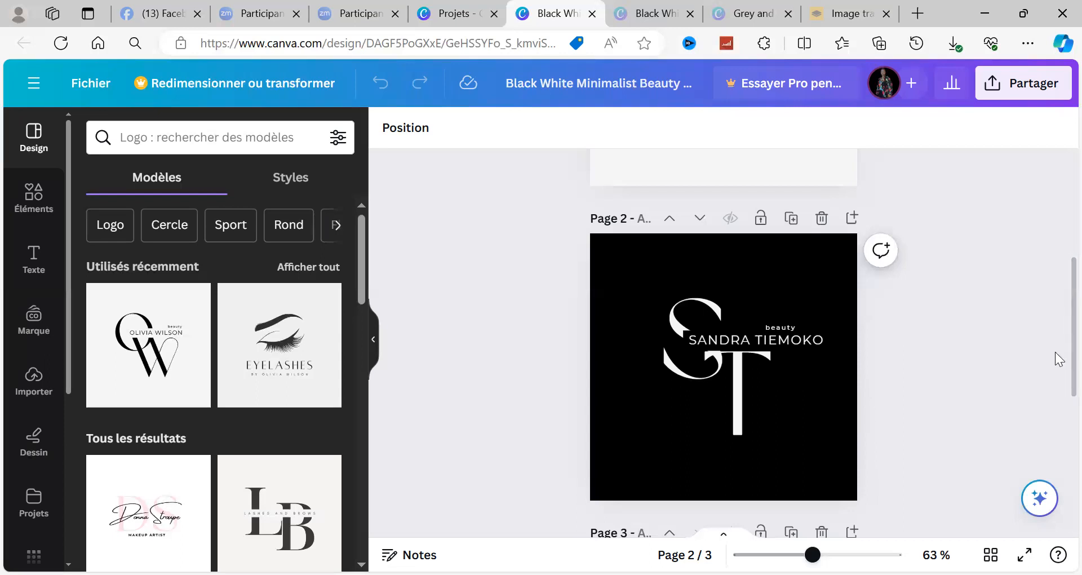
pyautogui.scroll(-3, 1058, 434)
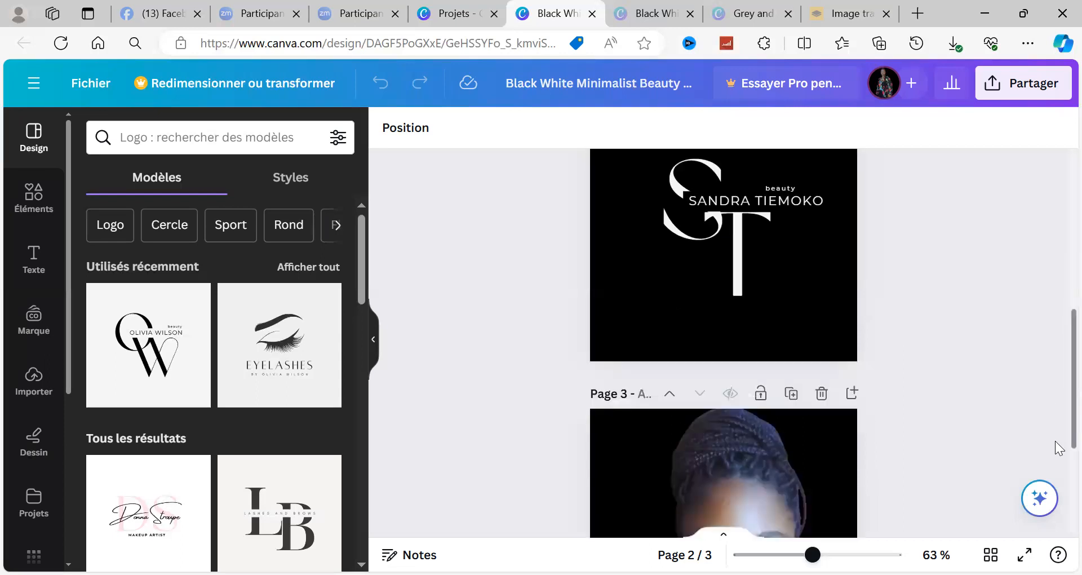
pyautogui.scroll(-3, 1058, 490)
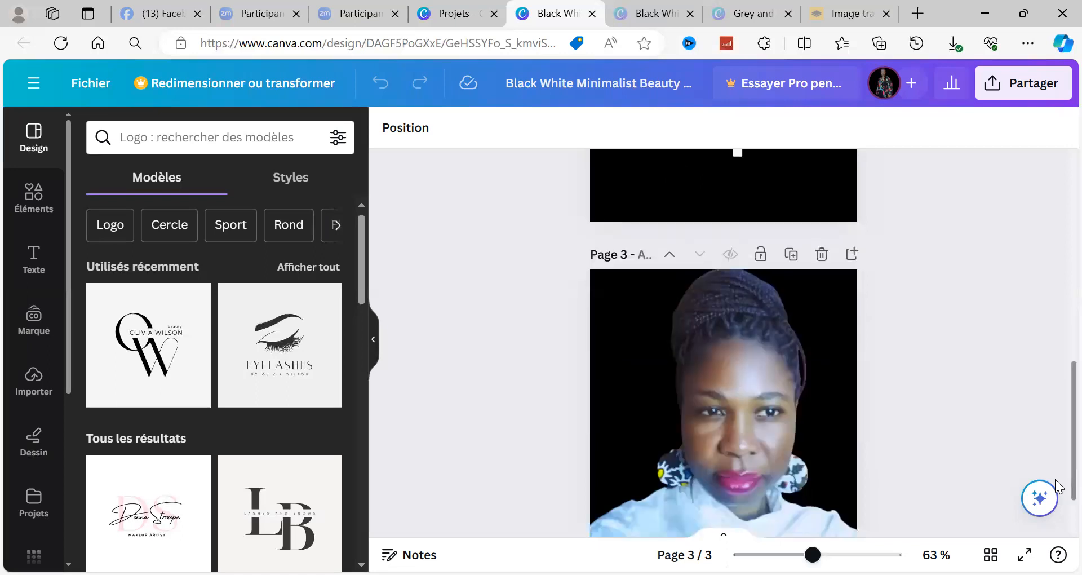
pyautogui.scroll(-2, 1057, 524)
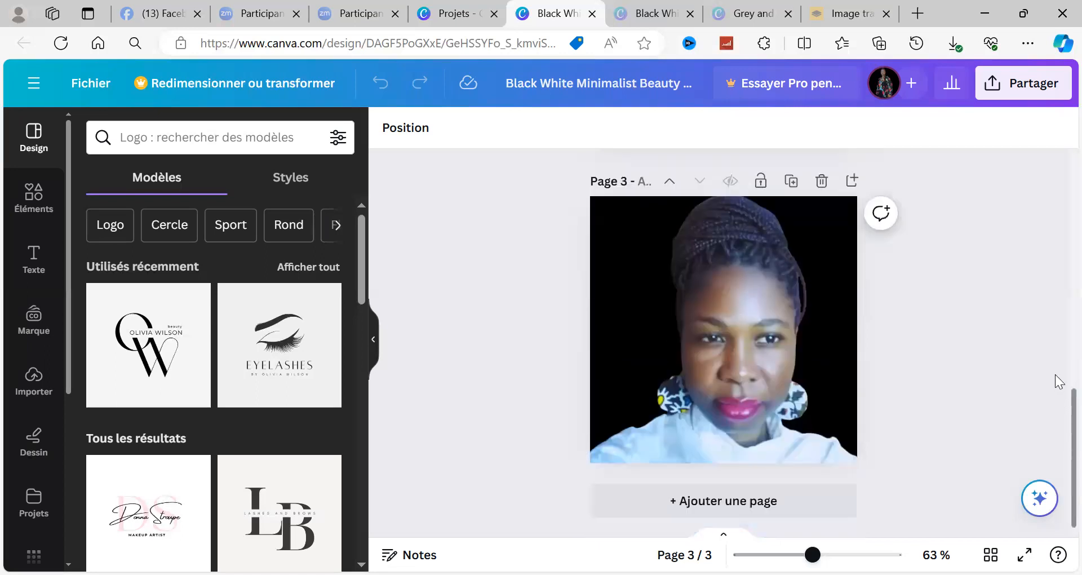
pyautogui.scroll(3, 1059, 356)
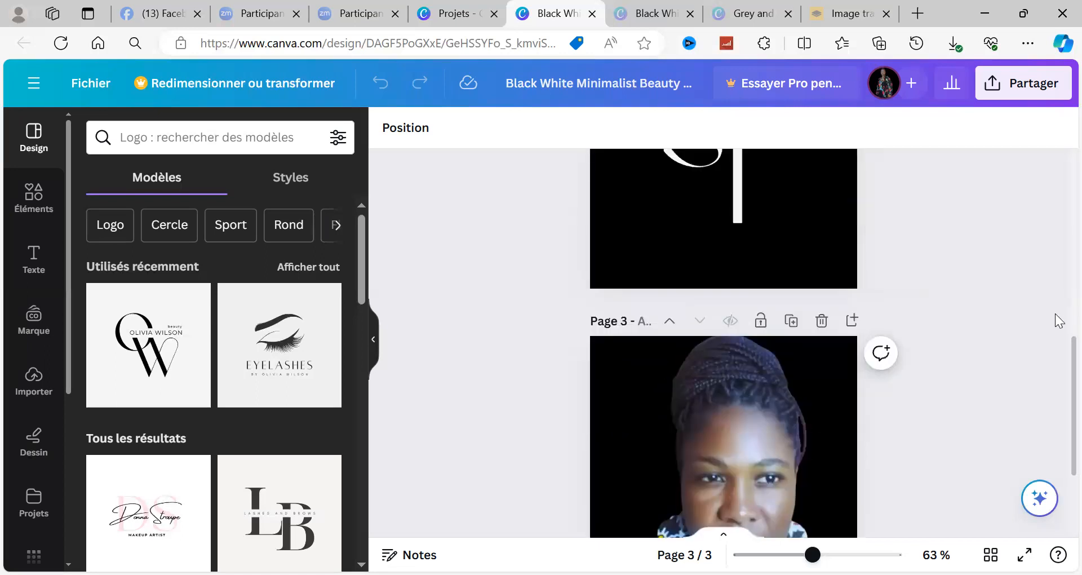
pyautogui.scroll(3, 1058, 314)
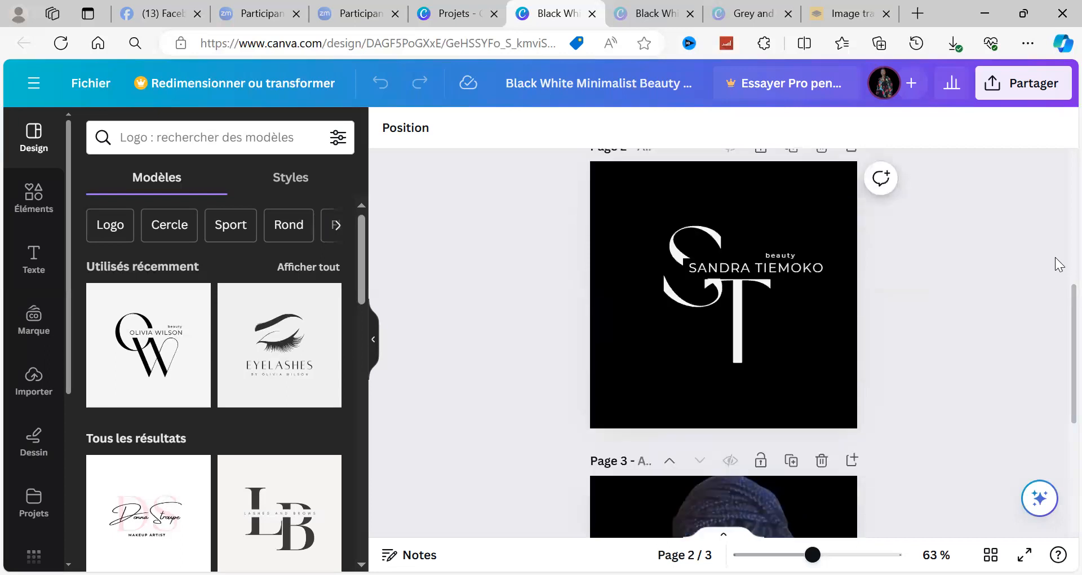
pyautogui.scroll(3, 1058, 262)
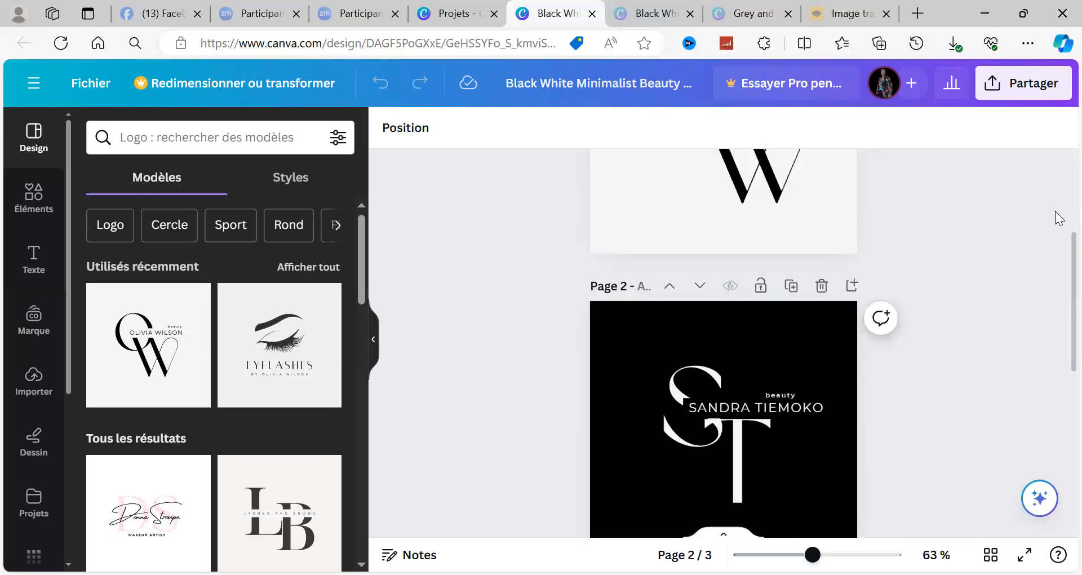